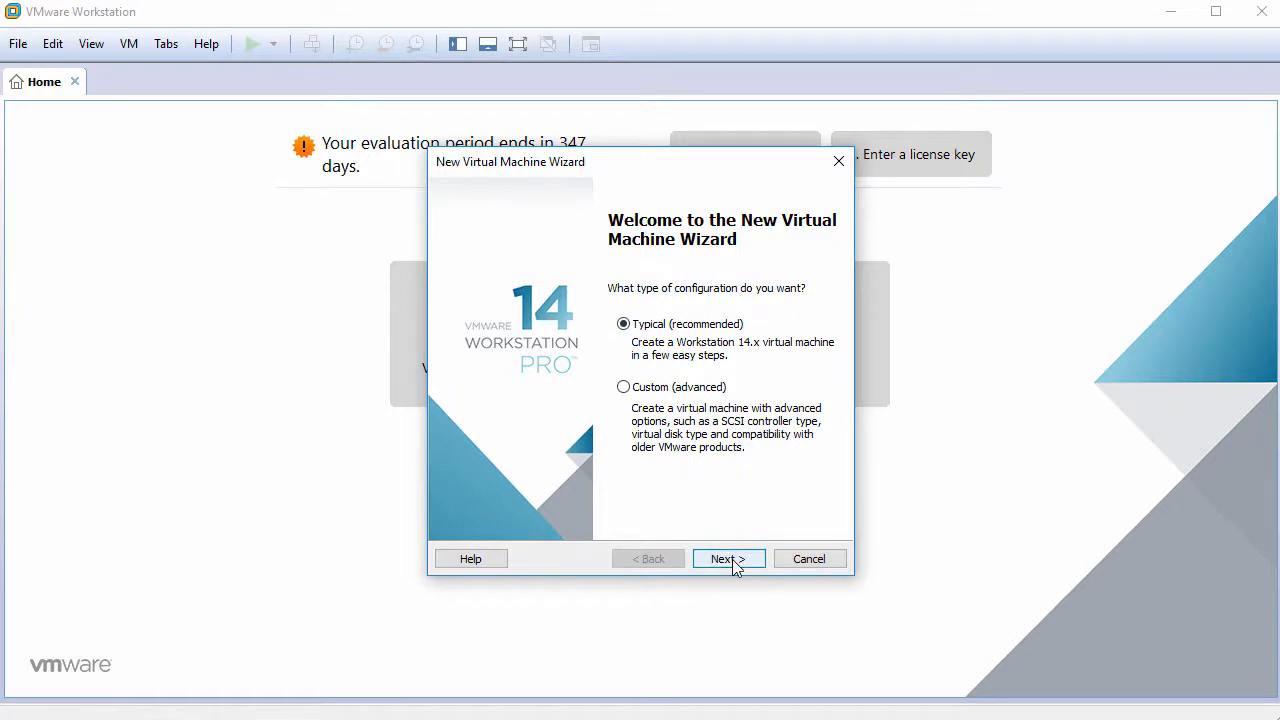
- Choose a typical setup, install the OS later, and set Linux Debian 9.x 64-bit as guest
left_click(733, 562)
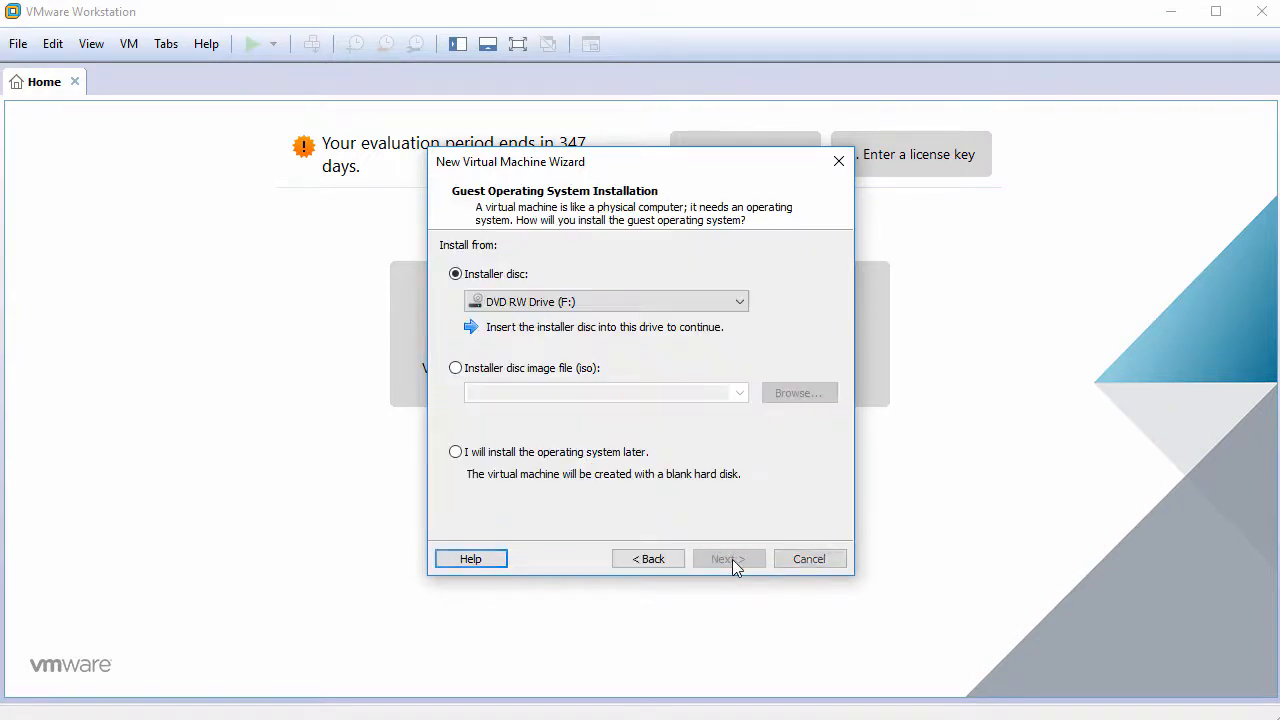
left_click(548, 464)
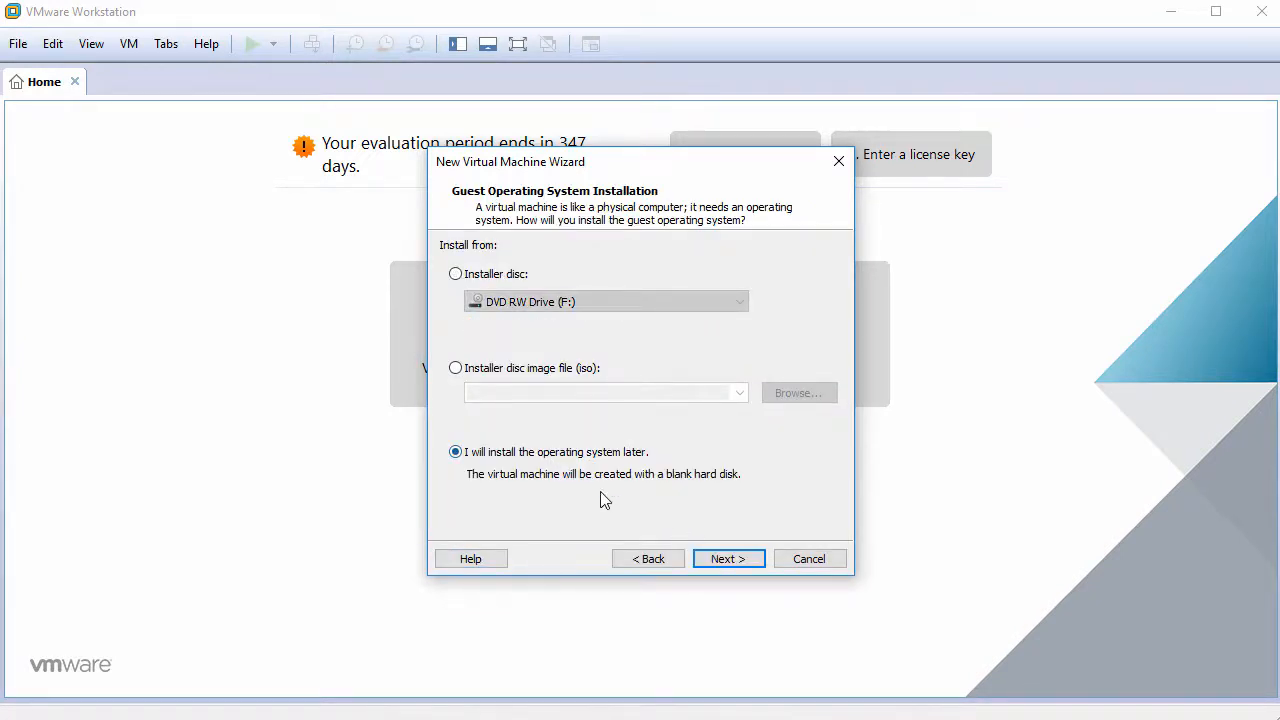
left_click(733, 561)
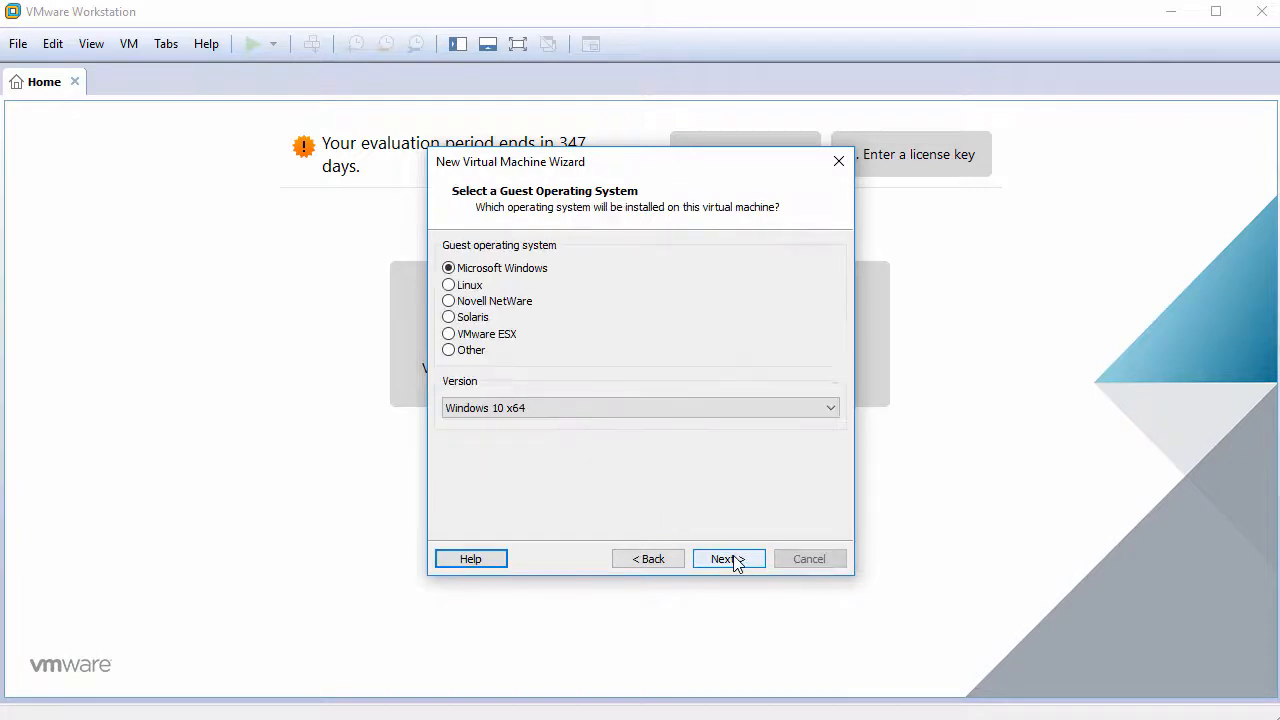
left_click(476, 286)
left_click(551, 408)
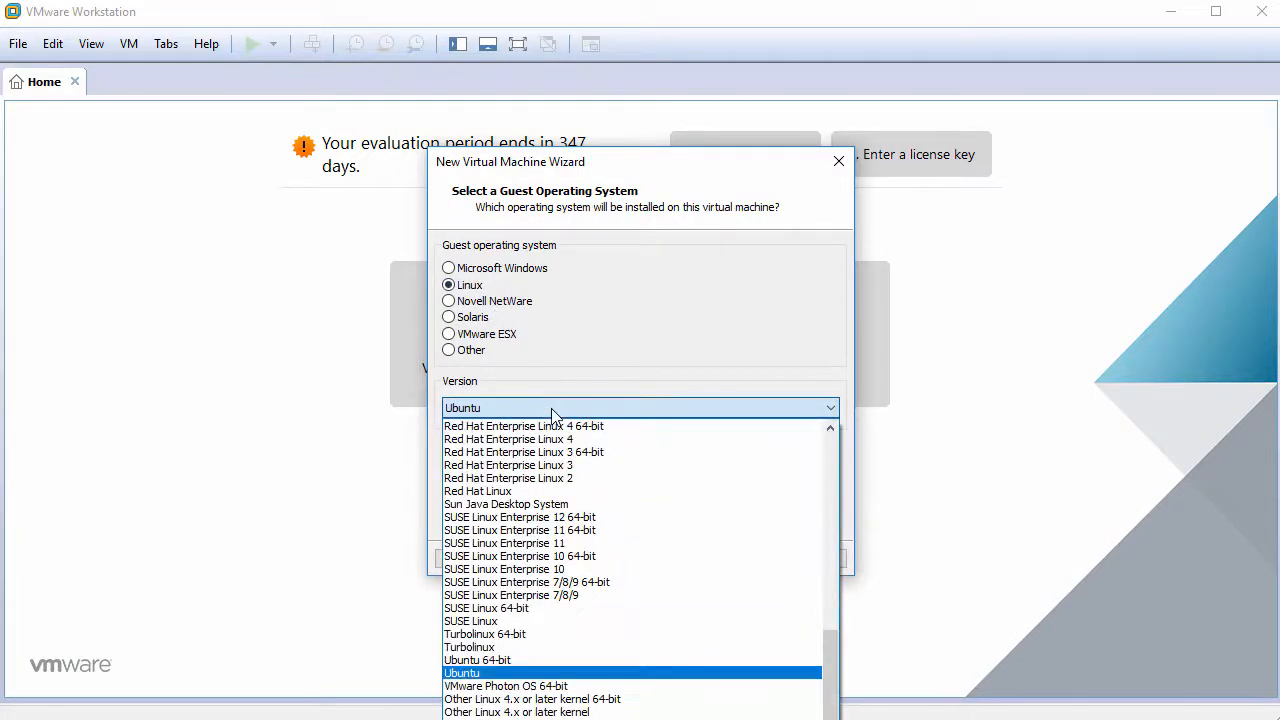
left_click_drag(825, 659, 816, 500)
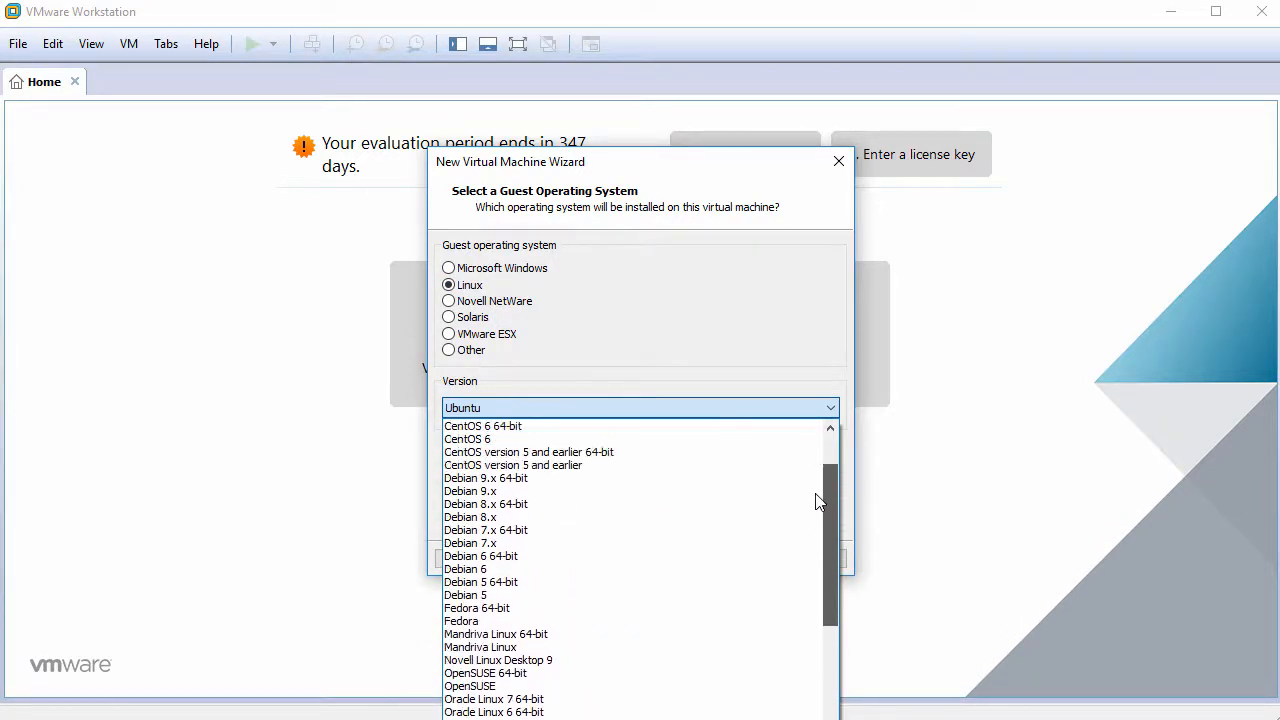
left_click(752, 479)
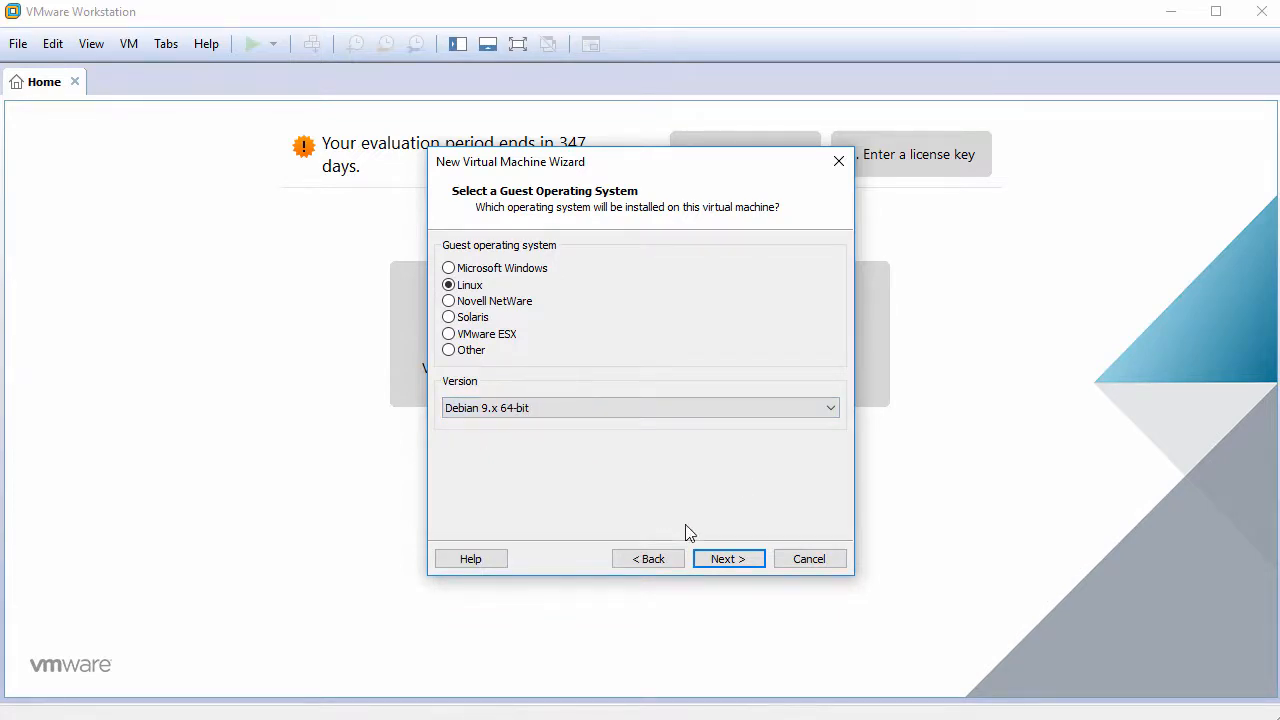
- Name the VM SparkyLinux5.2 and give it a 60 GB disk stored as a single file
left_click(740, 562)
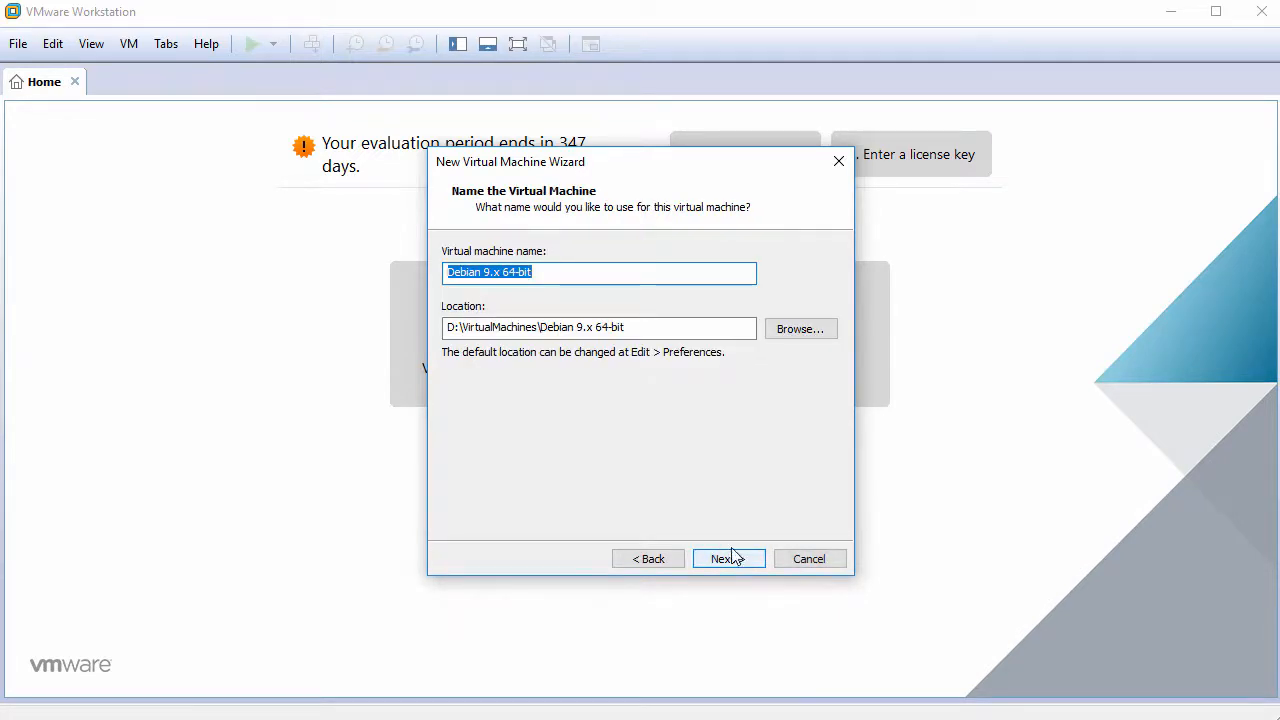
type("Spar")
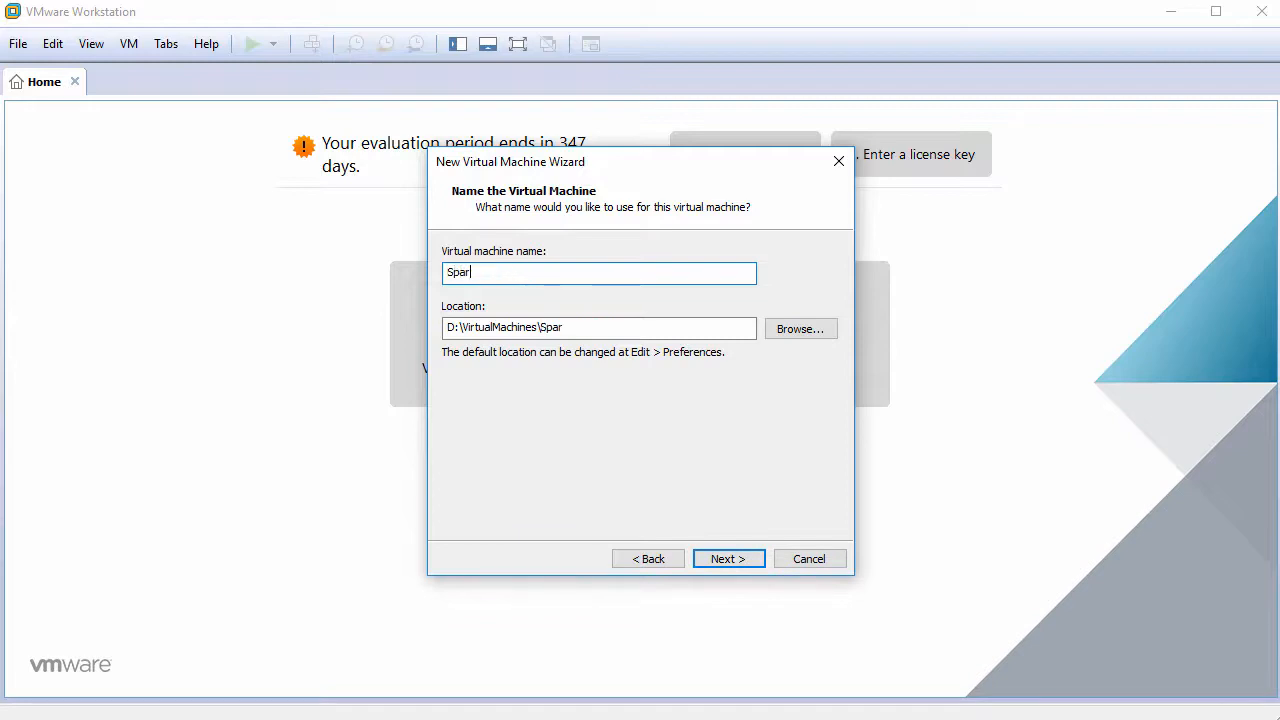
type("kyLinux5.2")
left_click(732, 559)
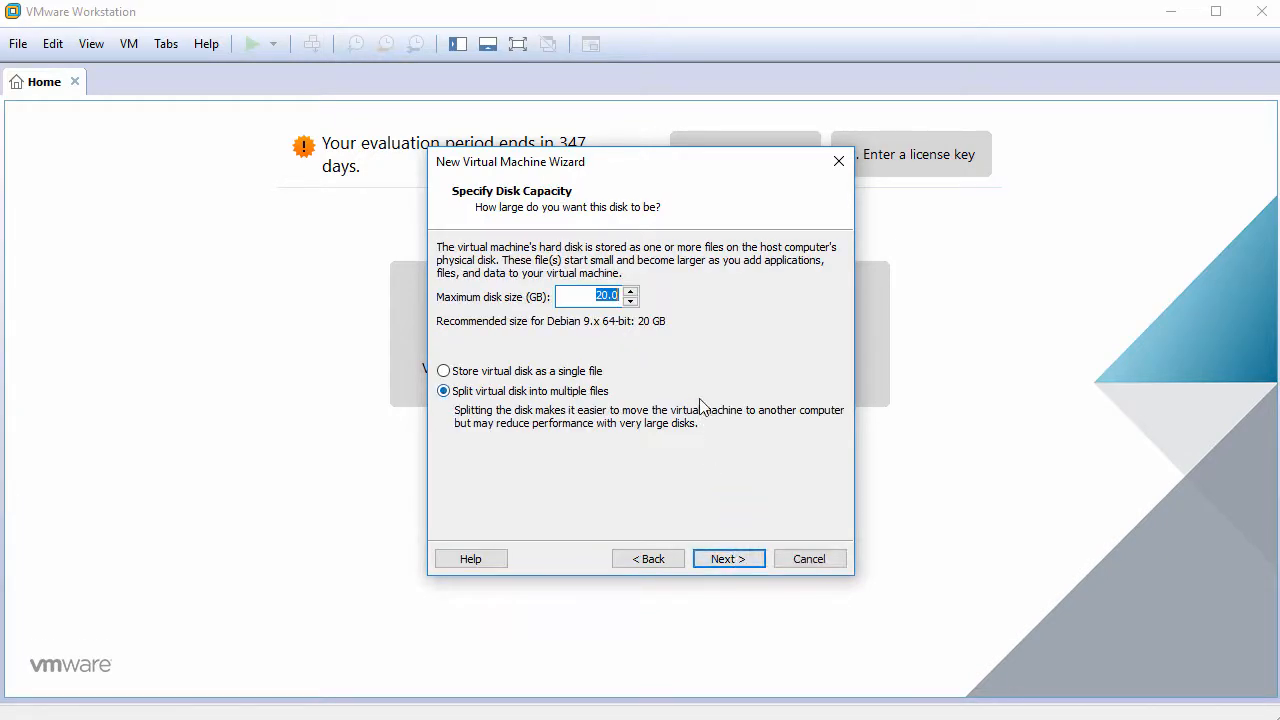
type("60")
left_click(557, 376)
left_click(726, 559)
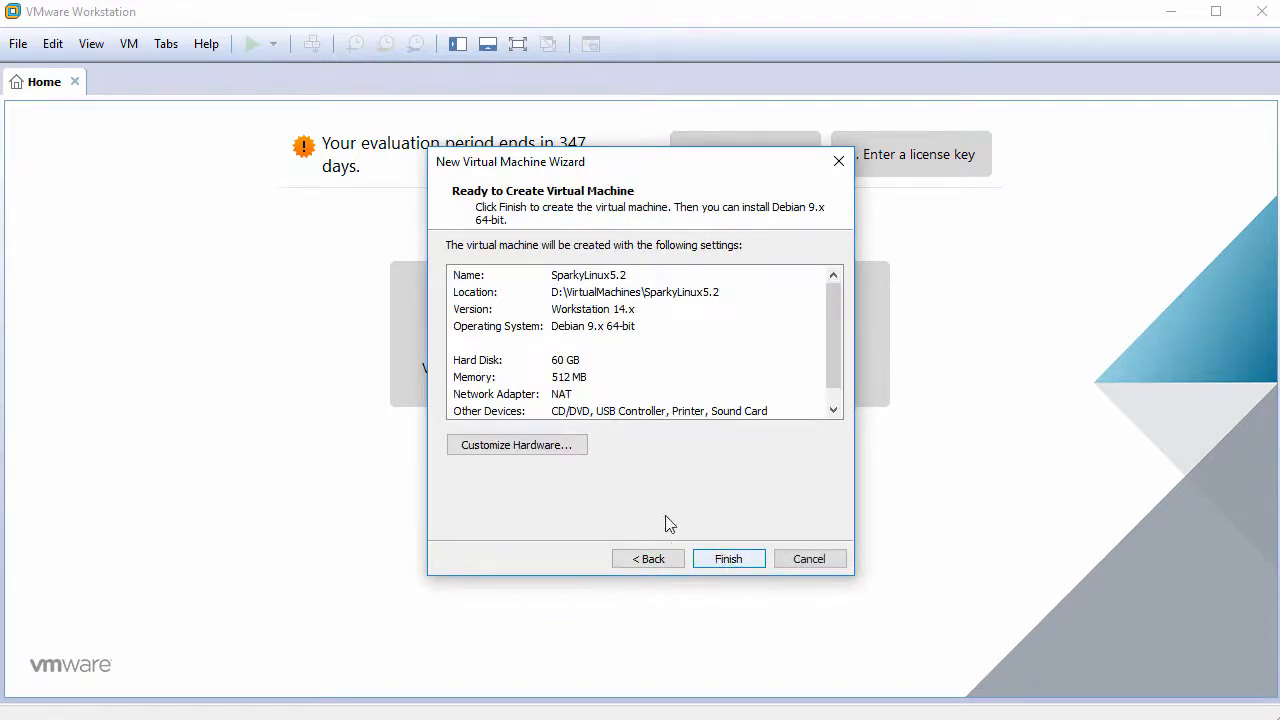
left_click(517, 445)
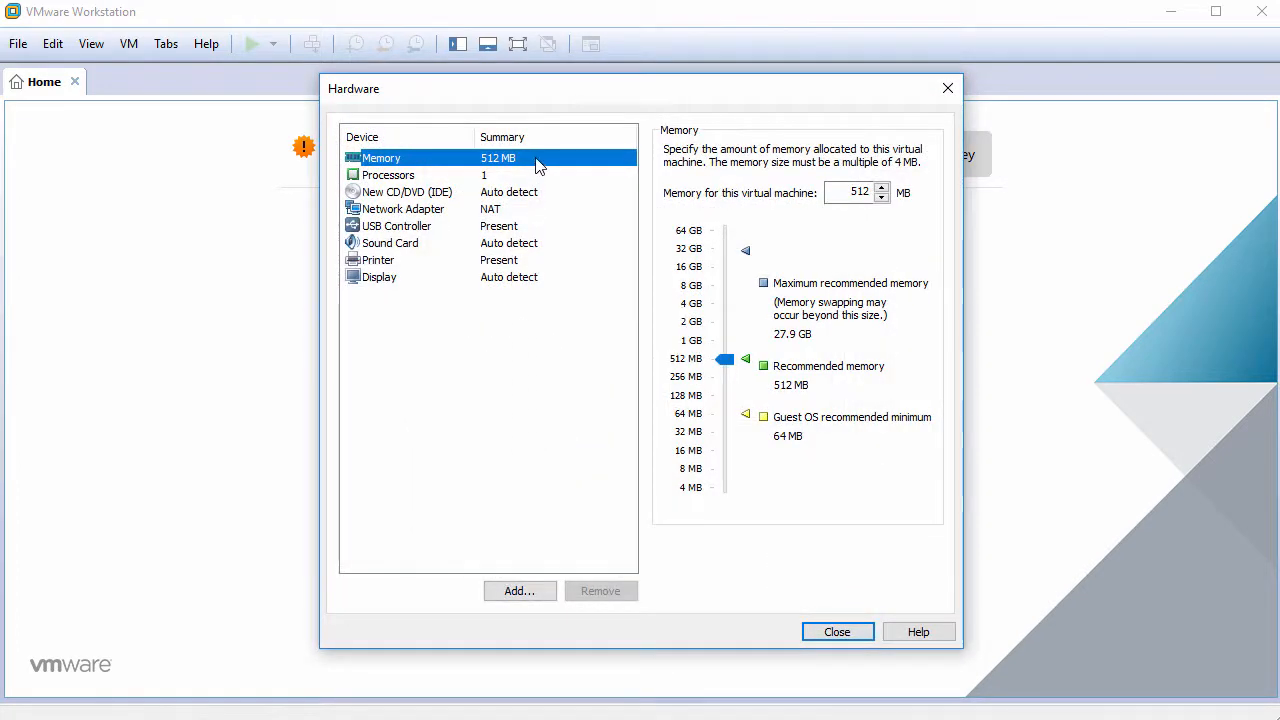
- Set the VM memory to 2048 MB and the processor to 2 cores
left_click_drag(828, 192, 879, 193)
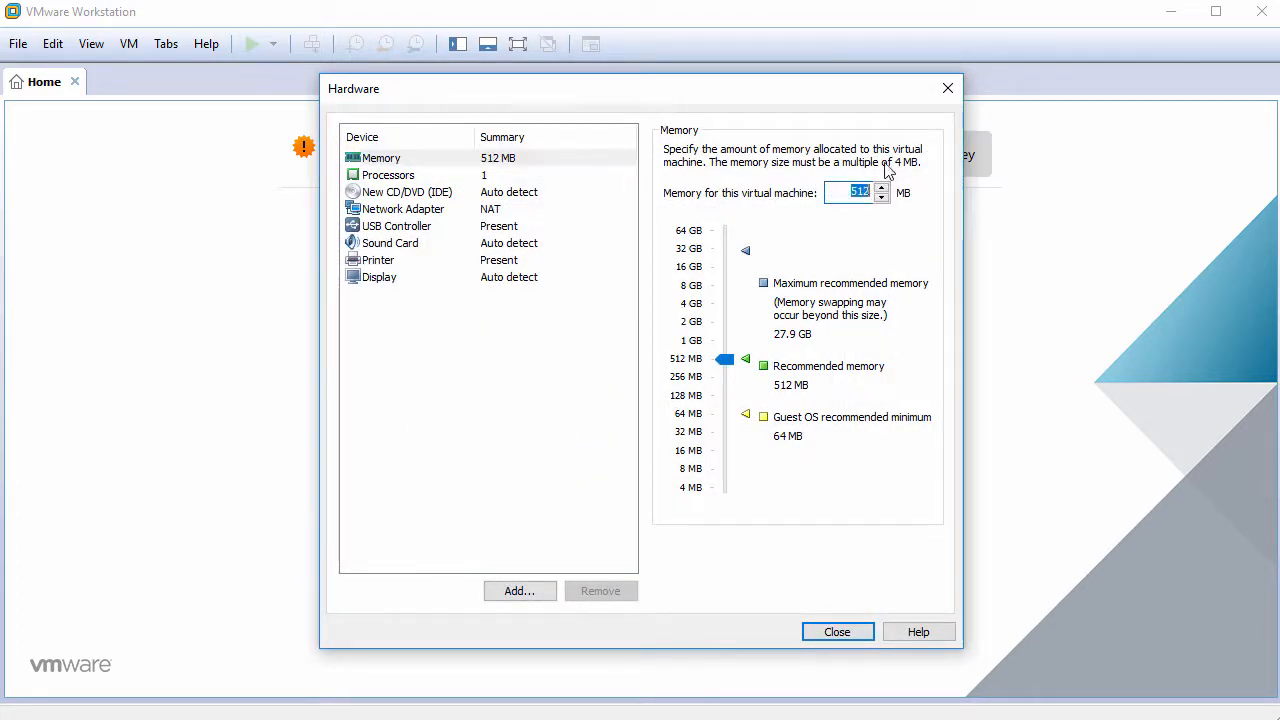
type("2048")
left_click(500, 177)
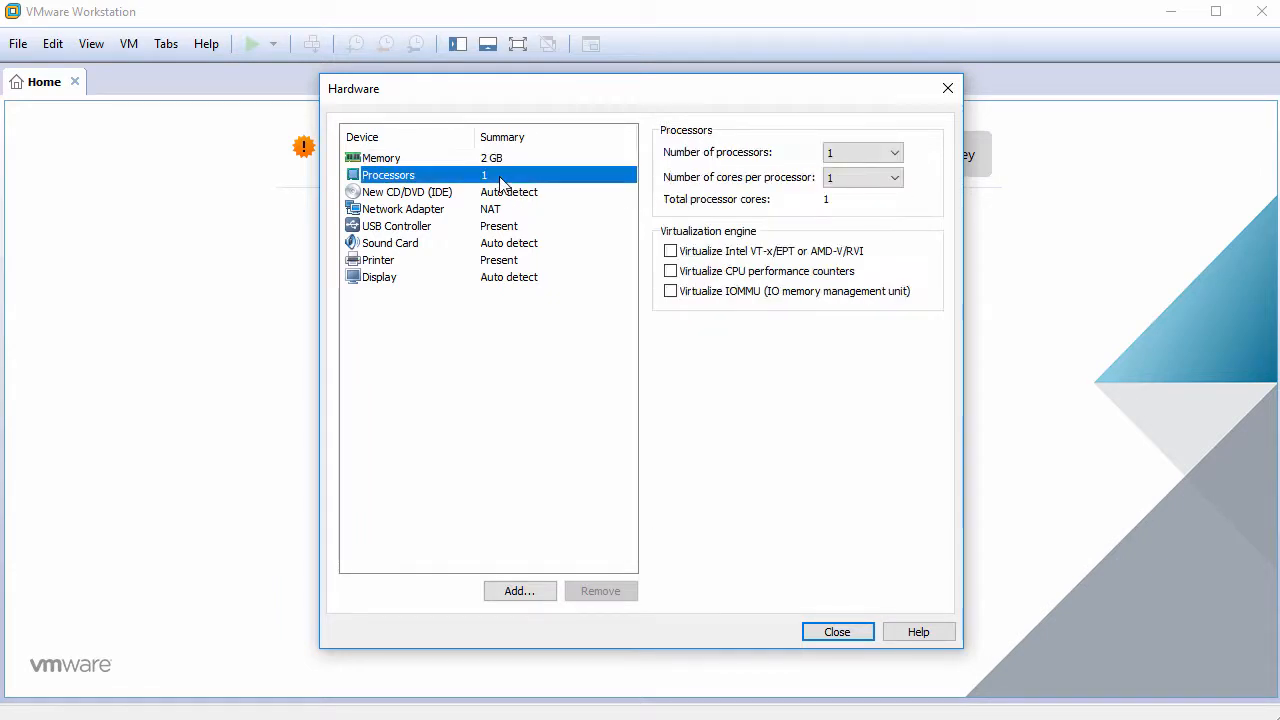
left_click(846, 177)
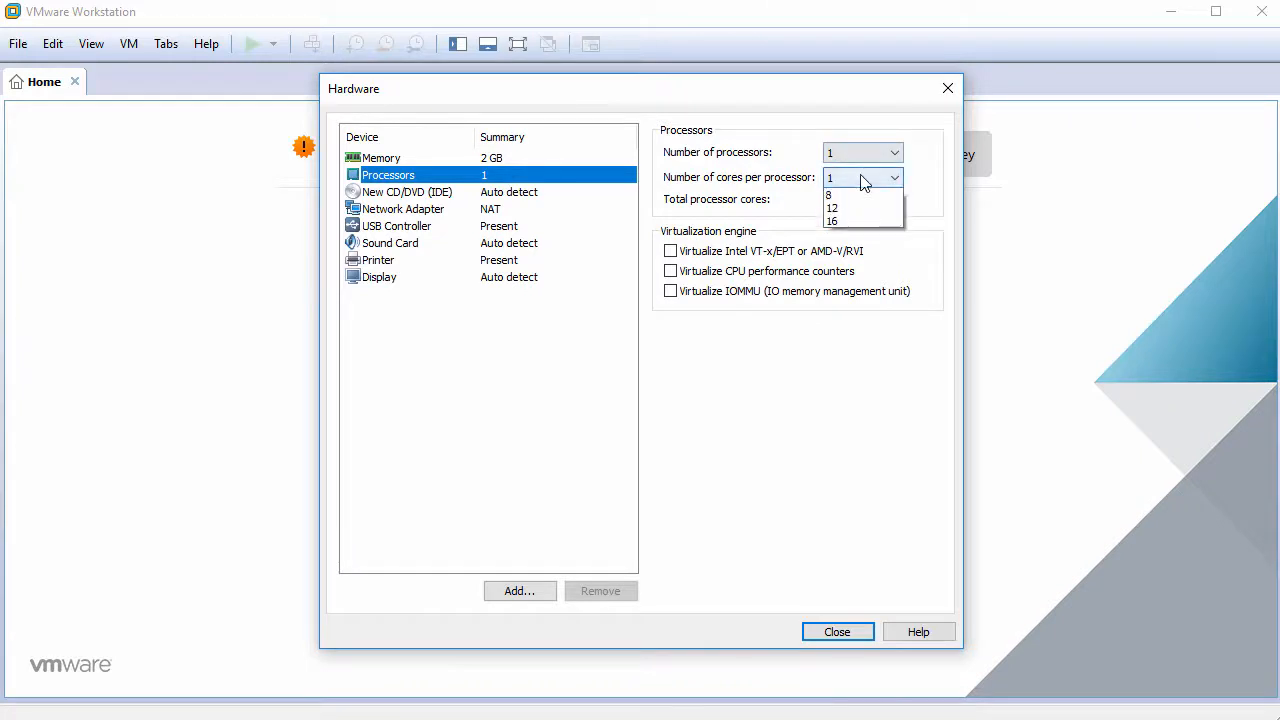
left_click(862, 203)
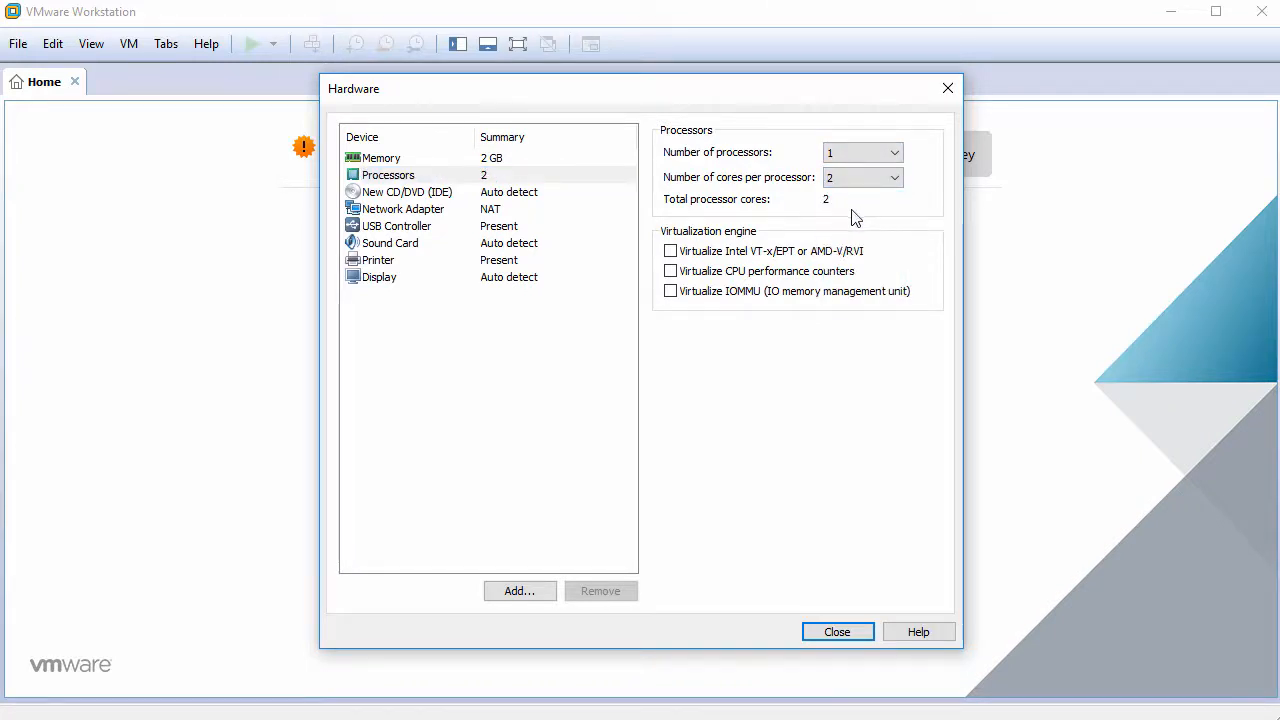
- Attach the sparkylinux-5.2-x86_64-lxqt.iso image to the CD/DVD drive
left_click(496, 196)
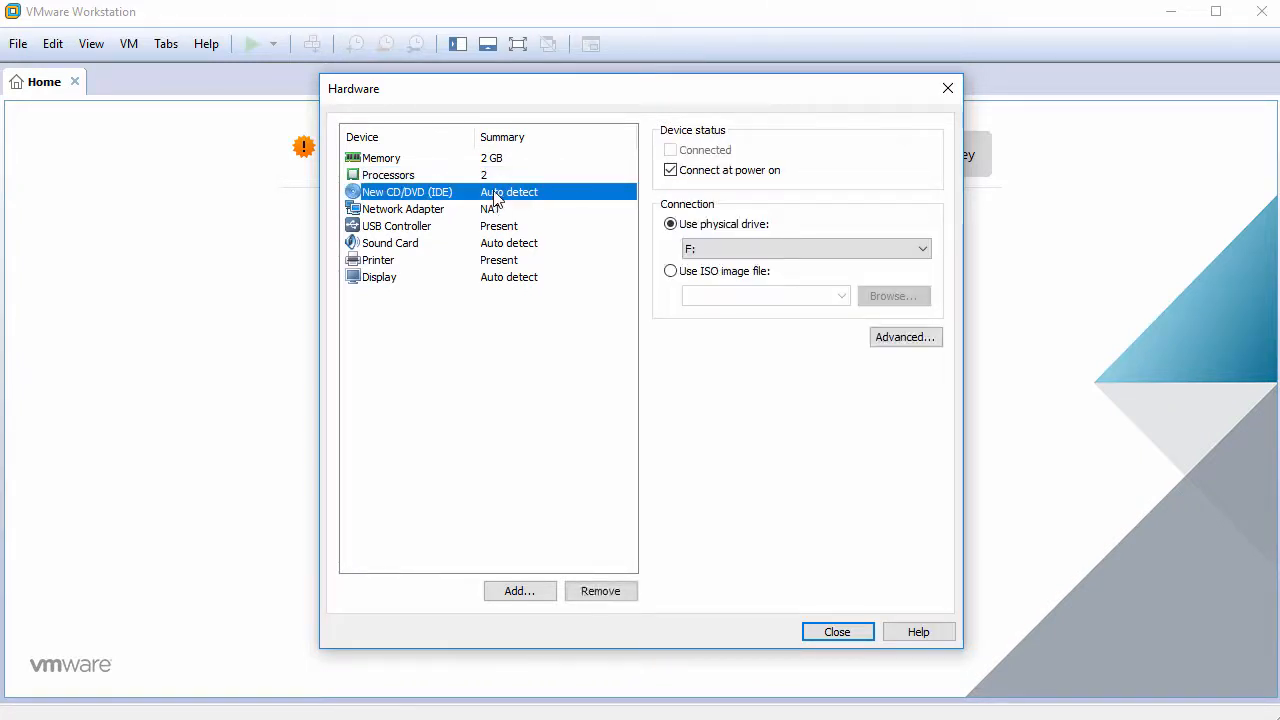
left_click(672, 271)
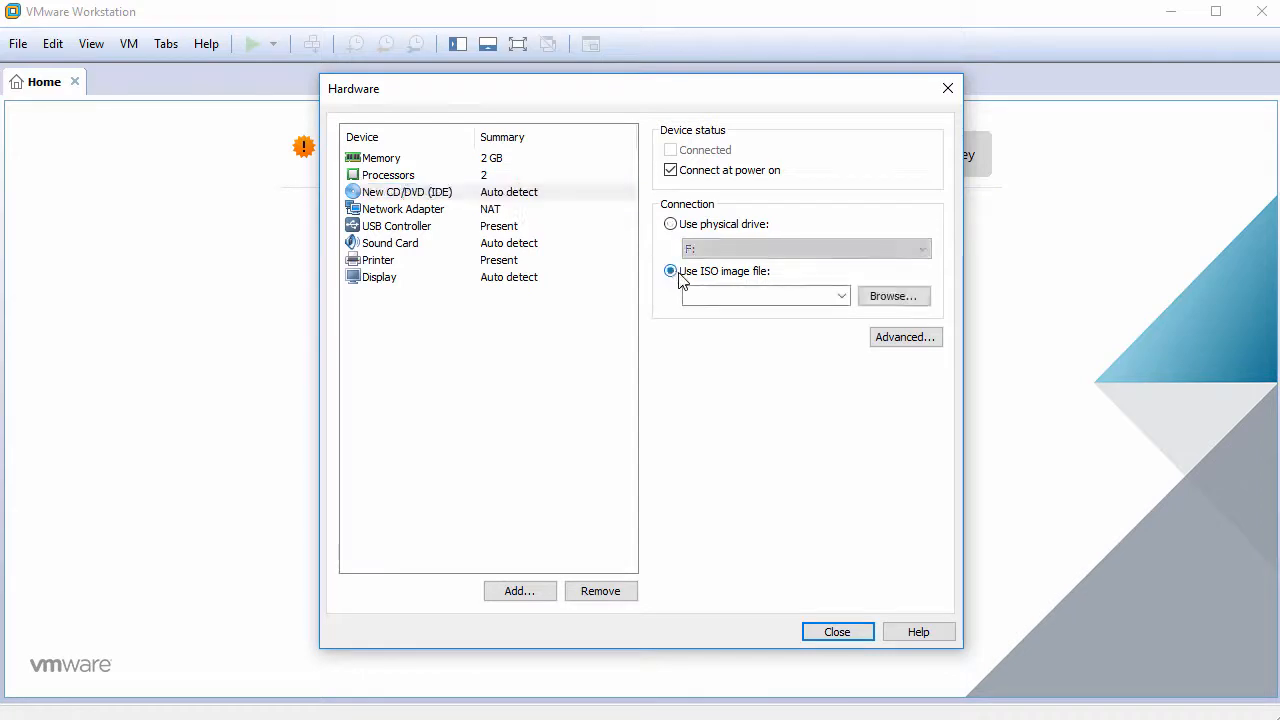
left_click(880, 296)
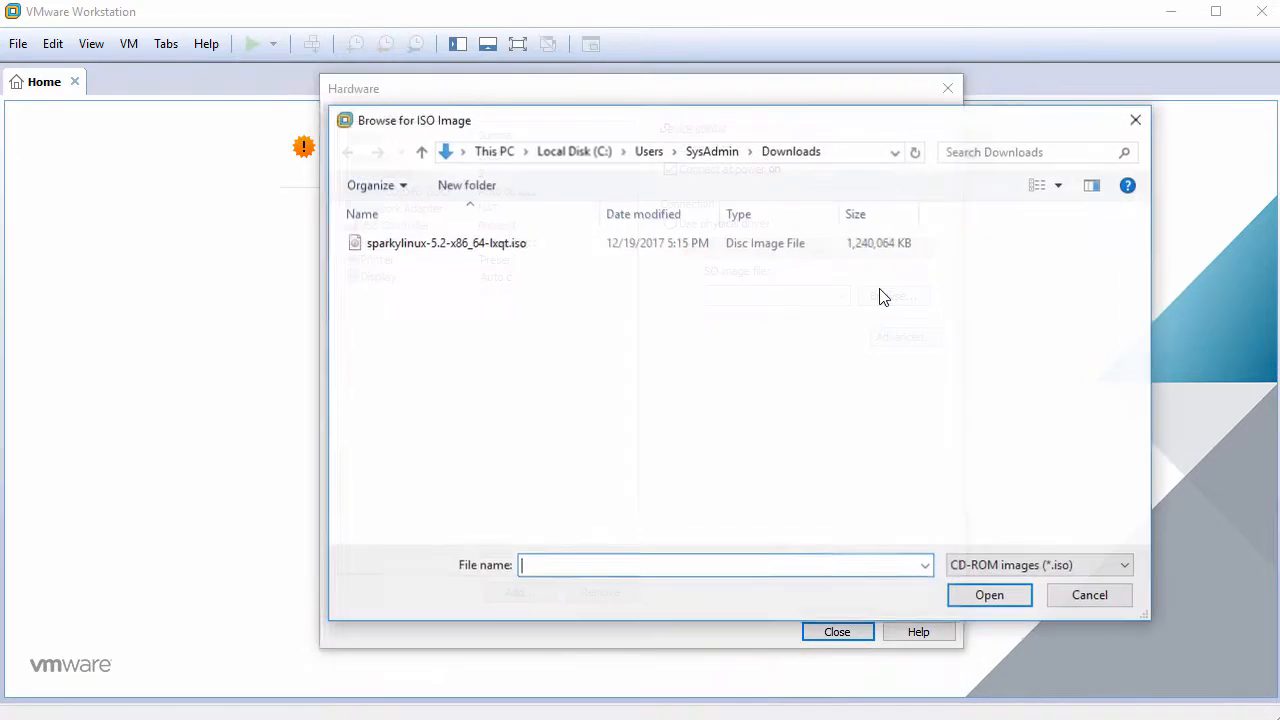
left_click(522, 246)
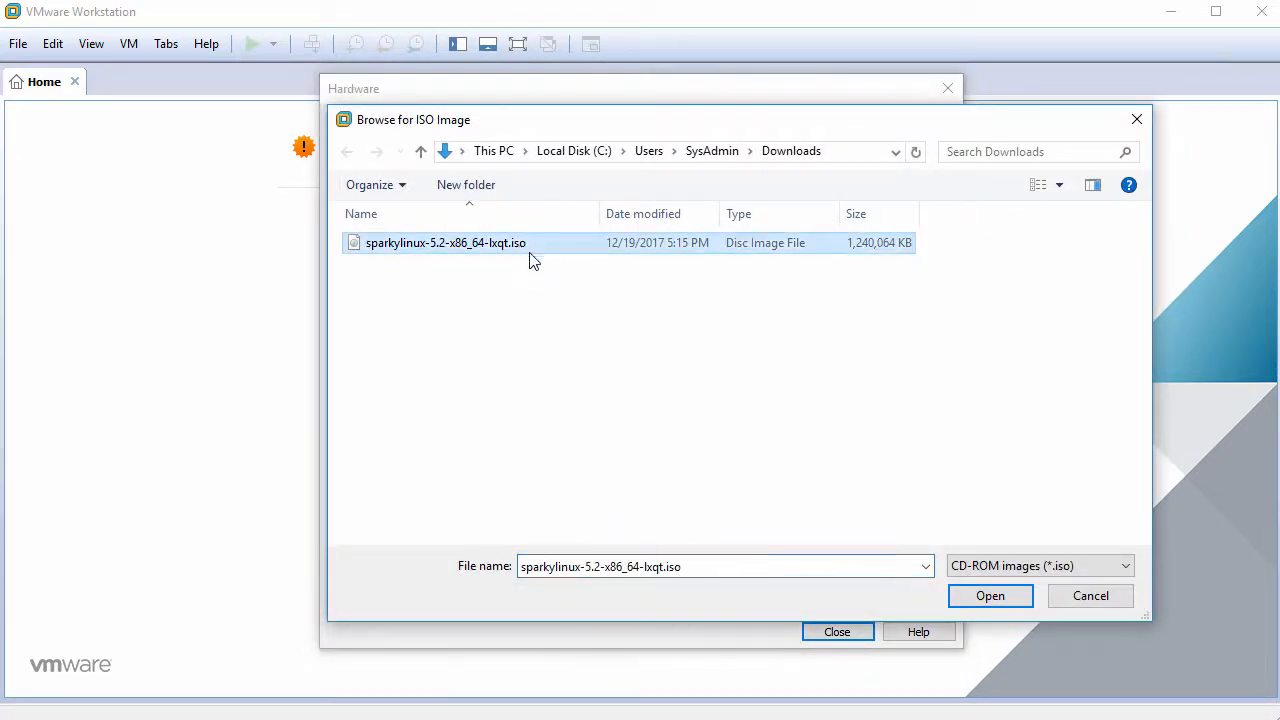
left_click(1001, 596)
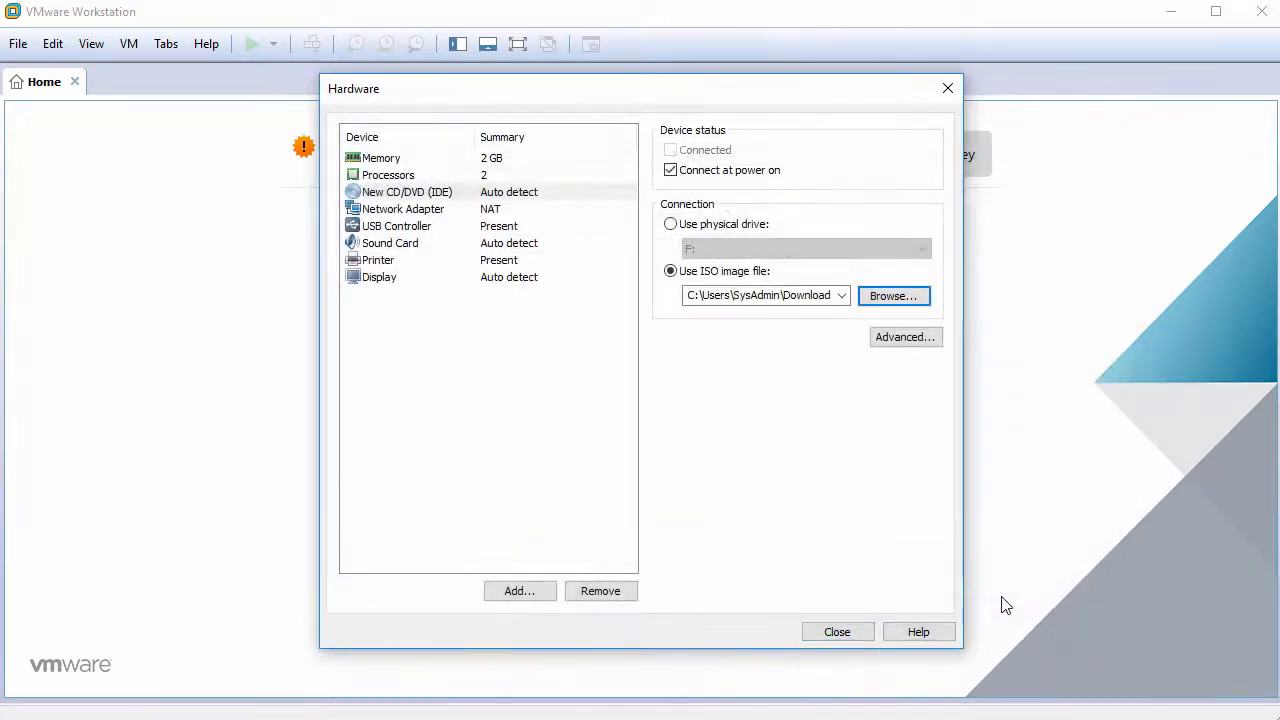
- Remove the USB controller, sound card and printer, then create the virtual machine
left_click(430, 230)
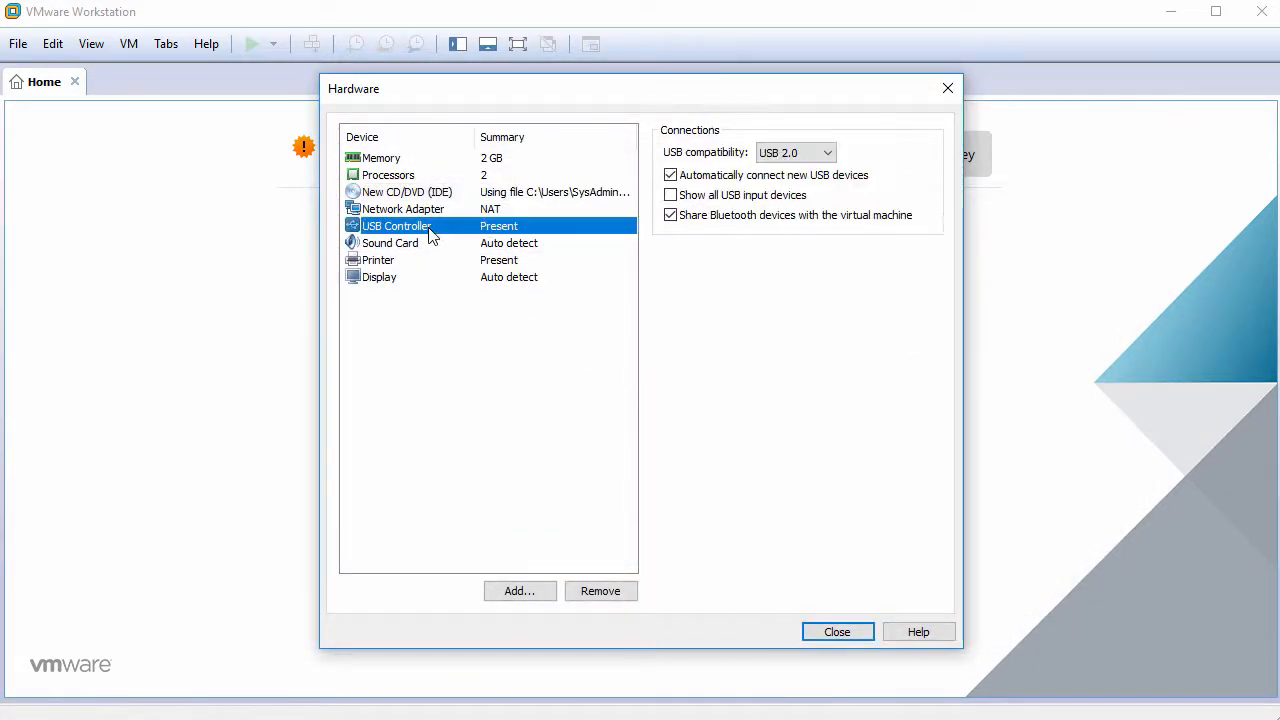
left_click(584, 592)
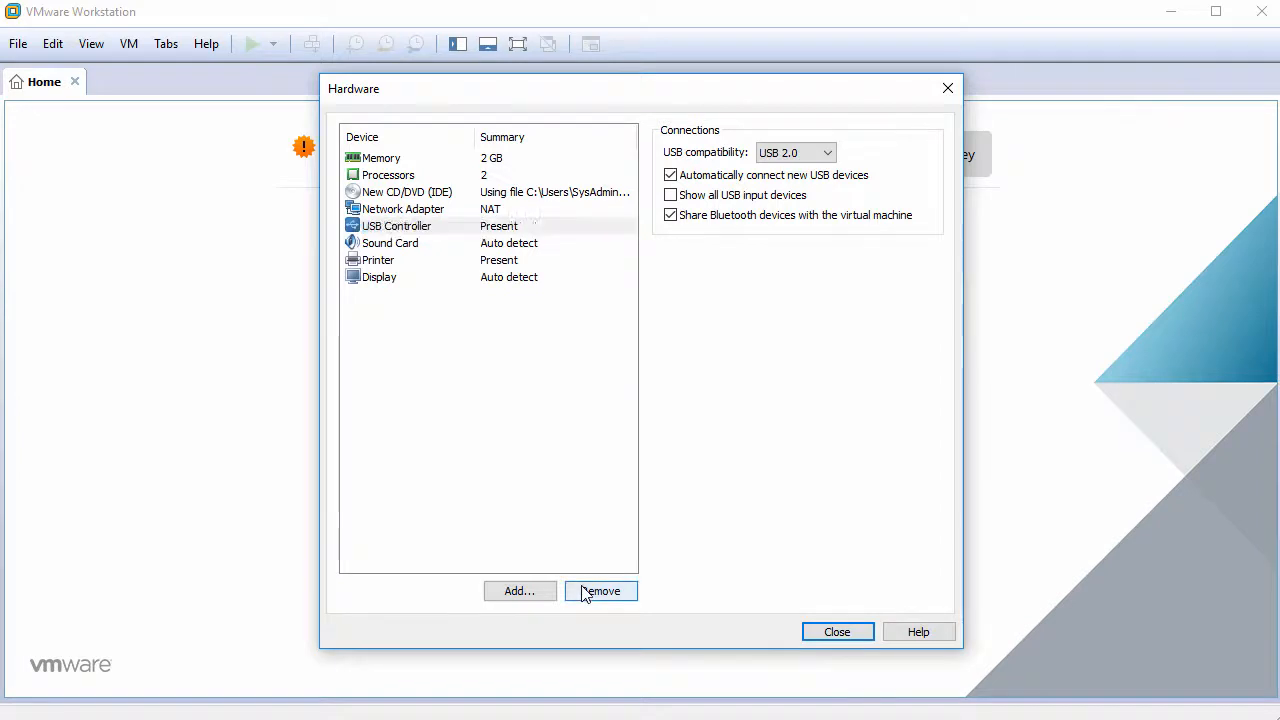
left_click(585, 593)
left_click(586, 593)
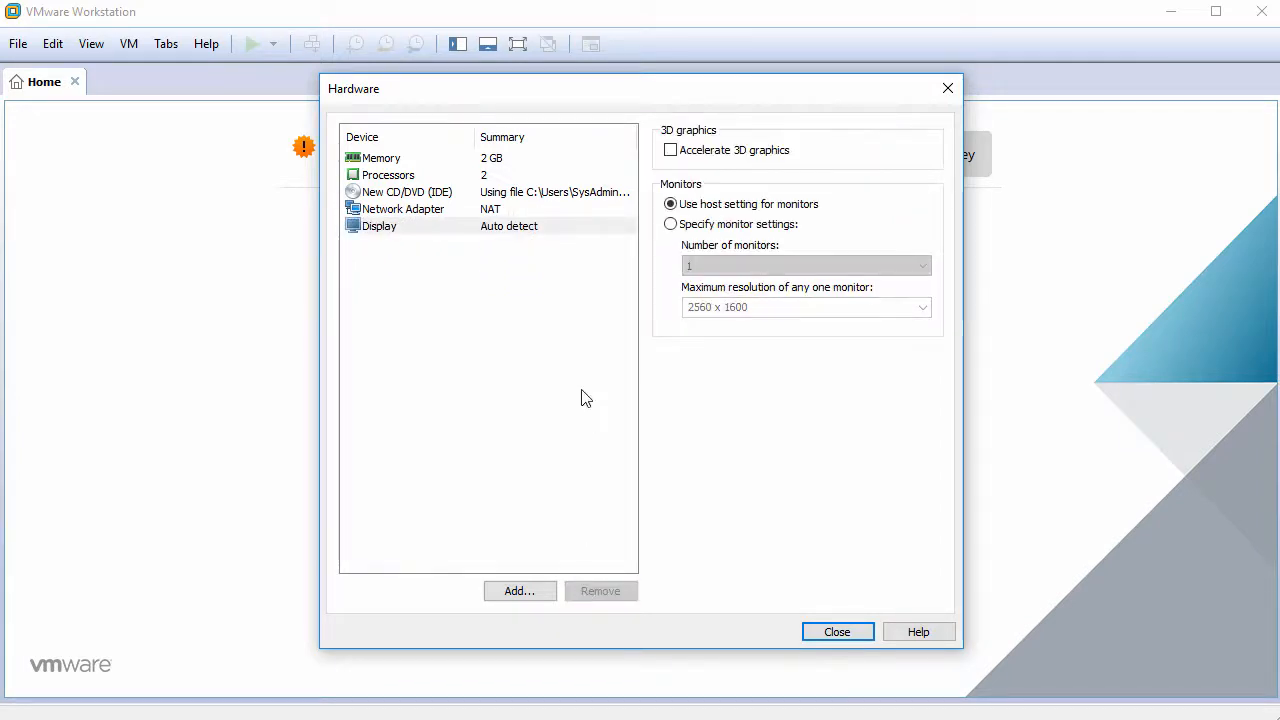
left_click(829, 632)
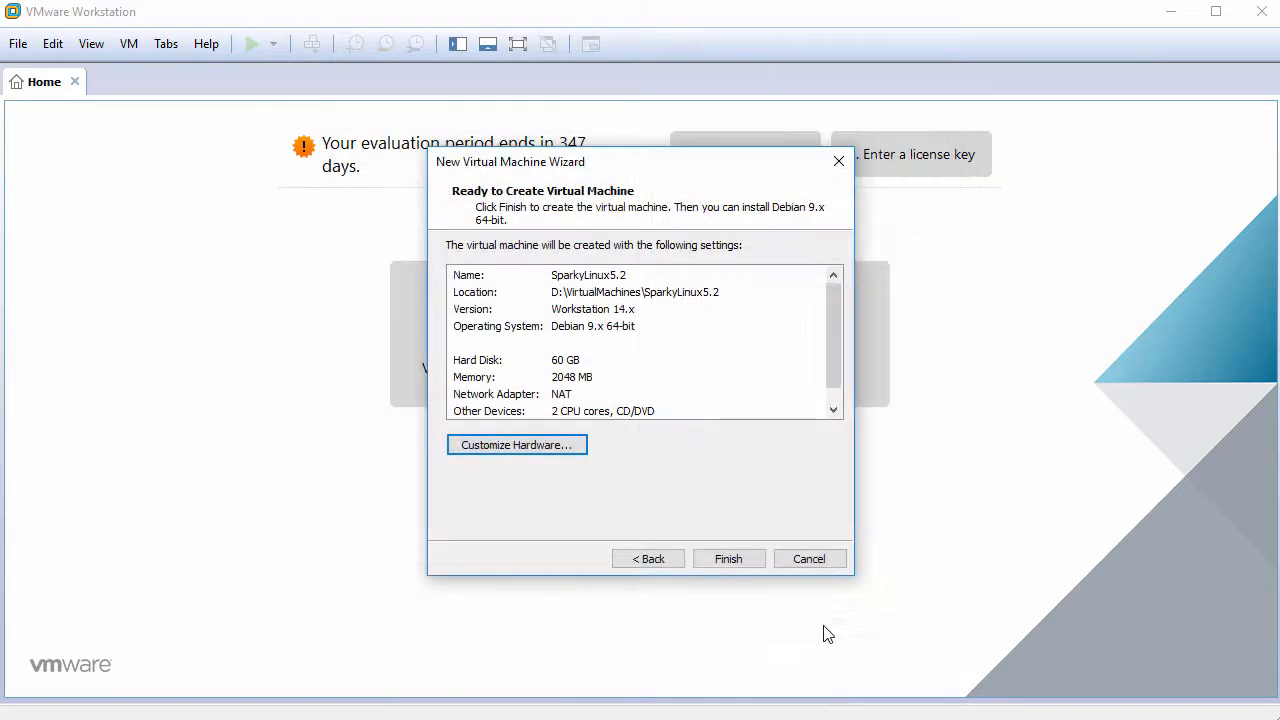
left_click(729, 559)
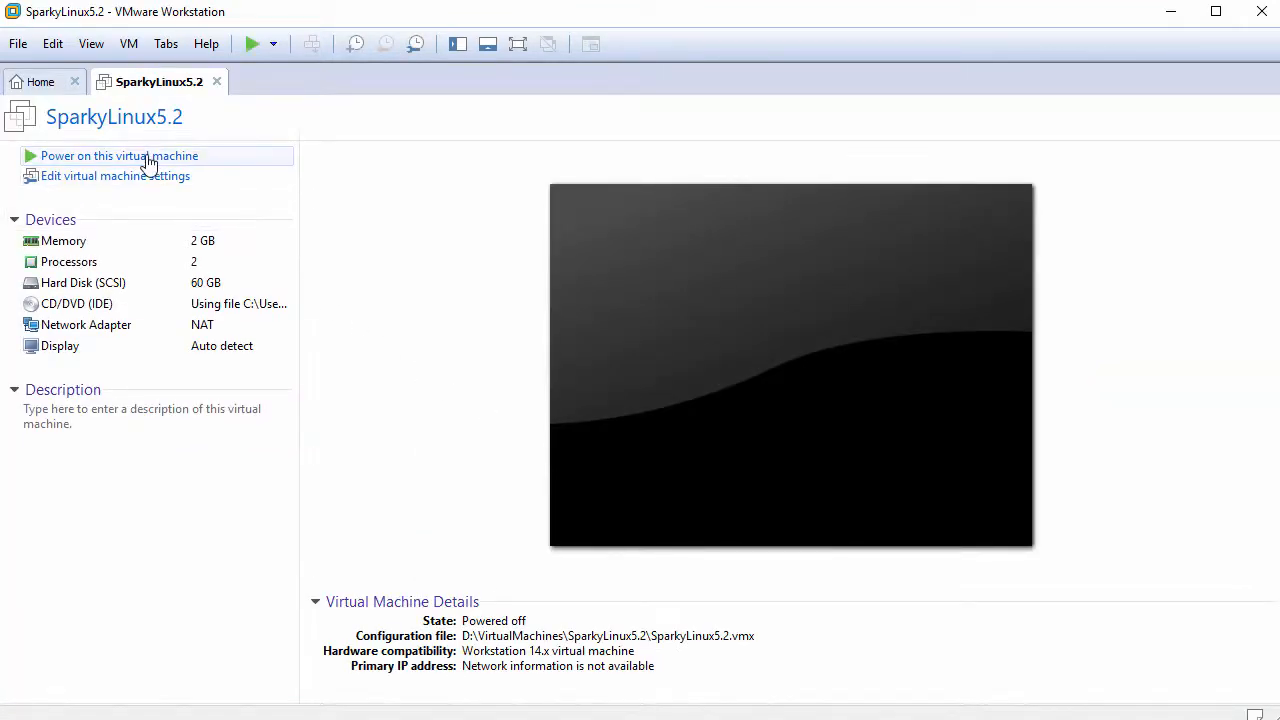
- Power on SparkyLinux5.2 and boot the default SparkyLinux live entry
left_click(148, 160)
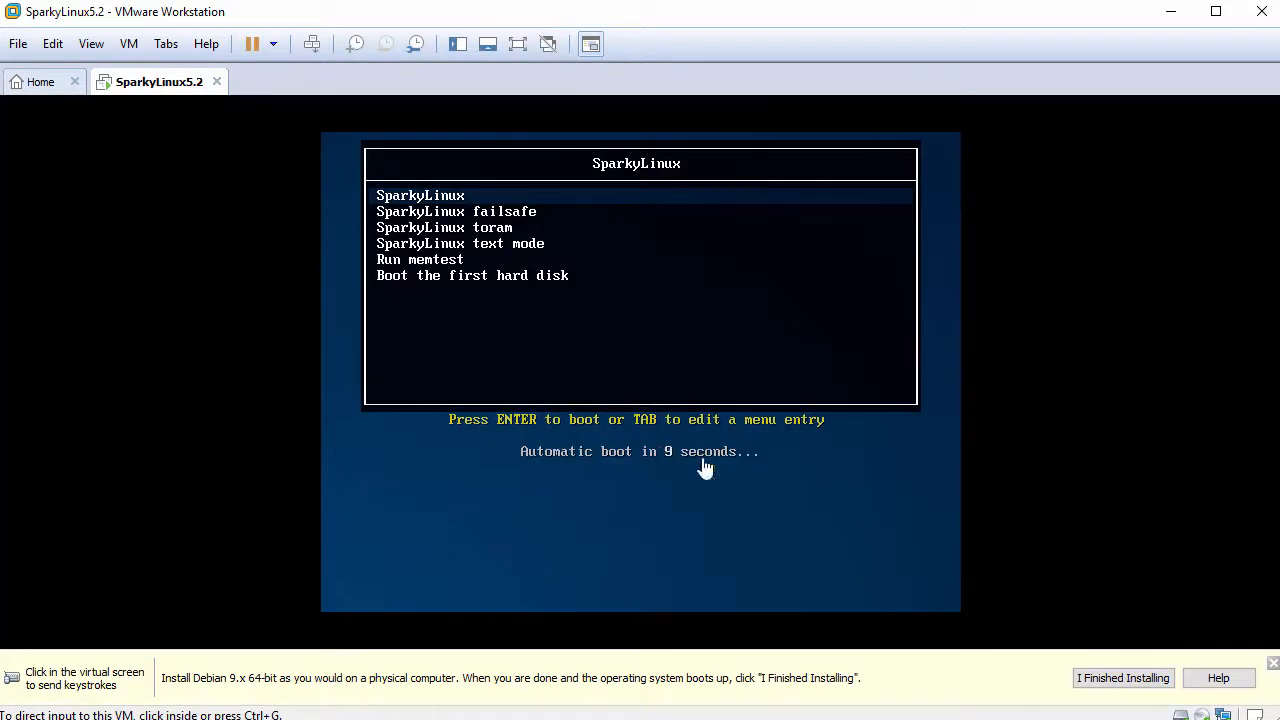
left_click(1273, 665)
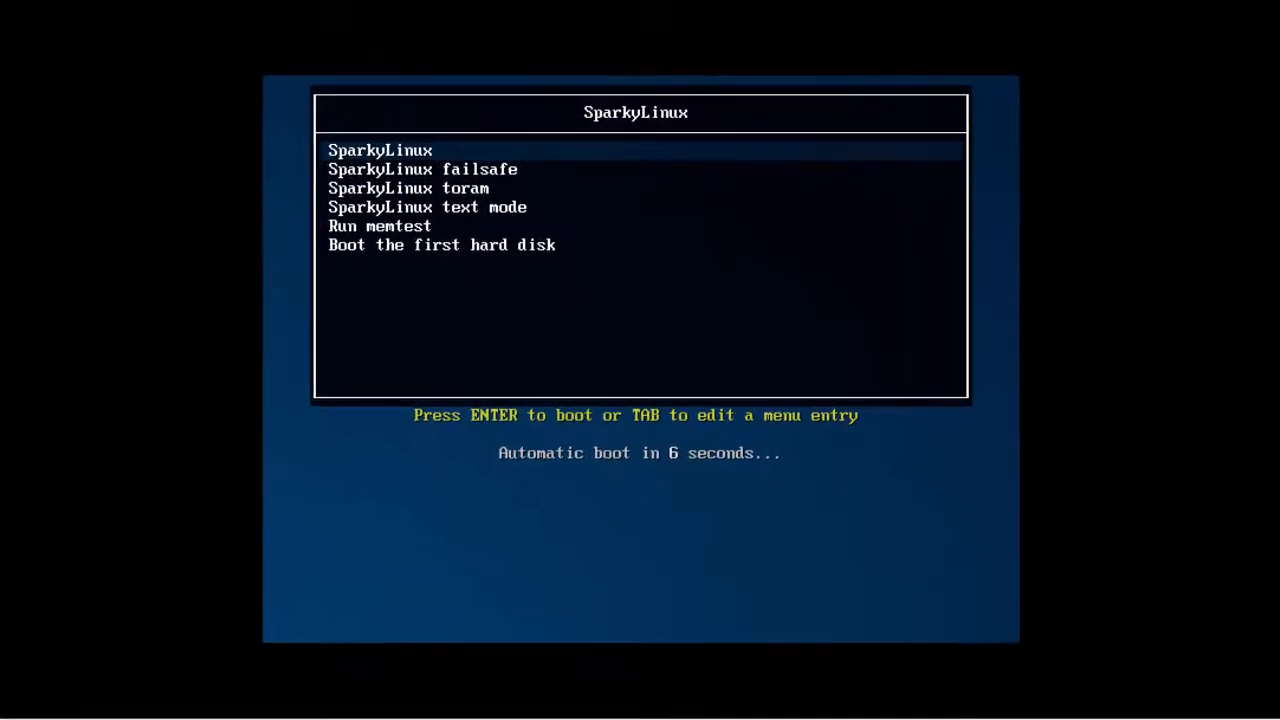
key("Return")
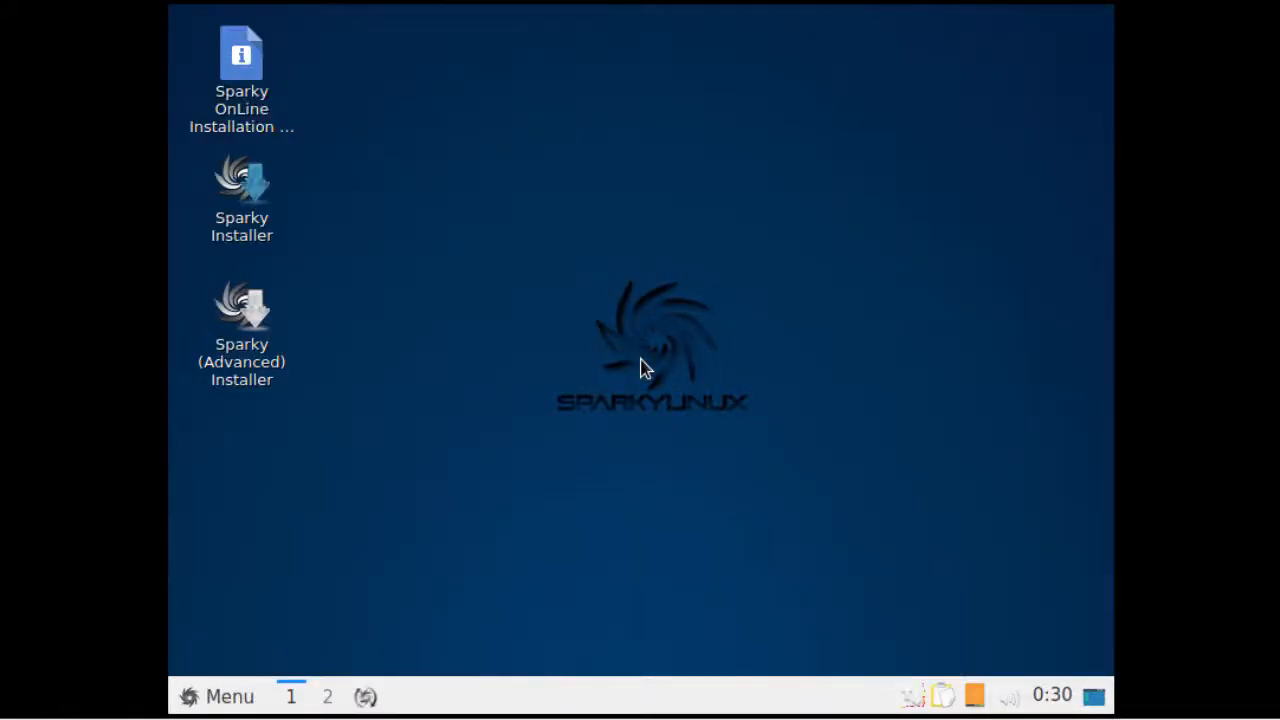
- Launch the Sparky Installer full-screen, keep English (United States), and continue past the welcome page
double_click(244, 187)
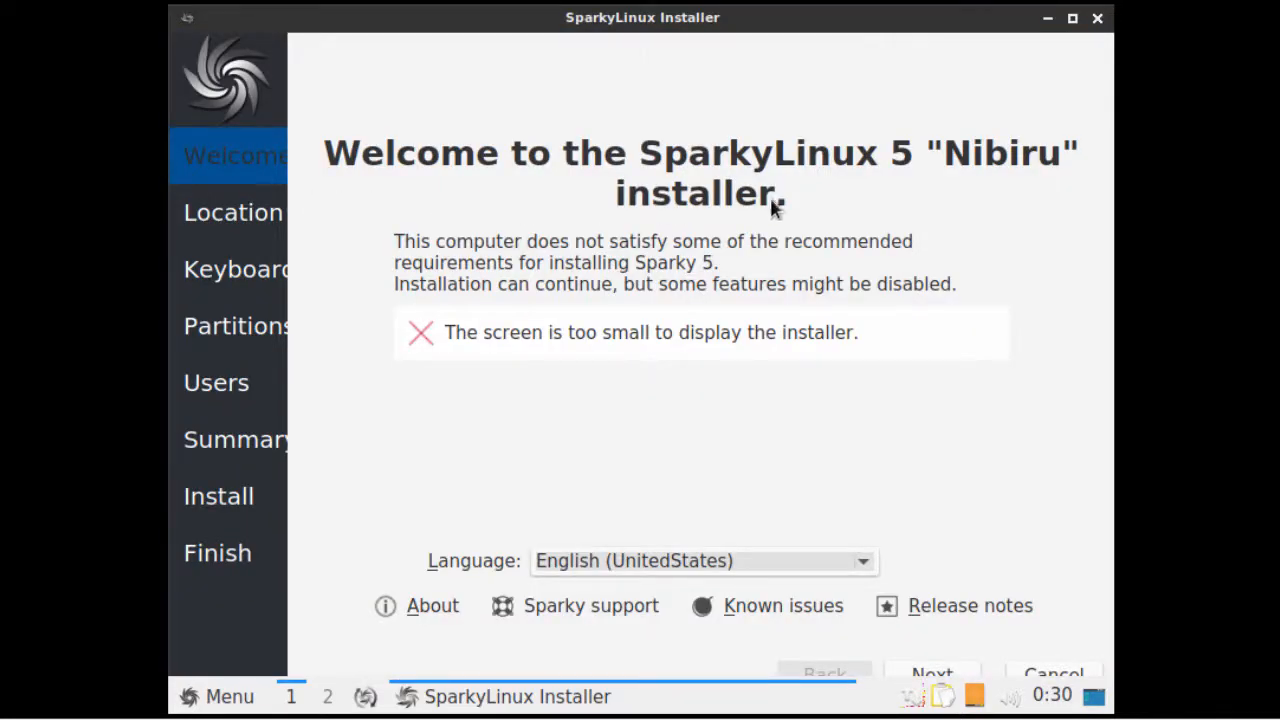
left_click(1071, 22)
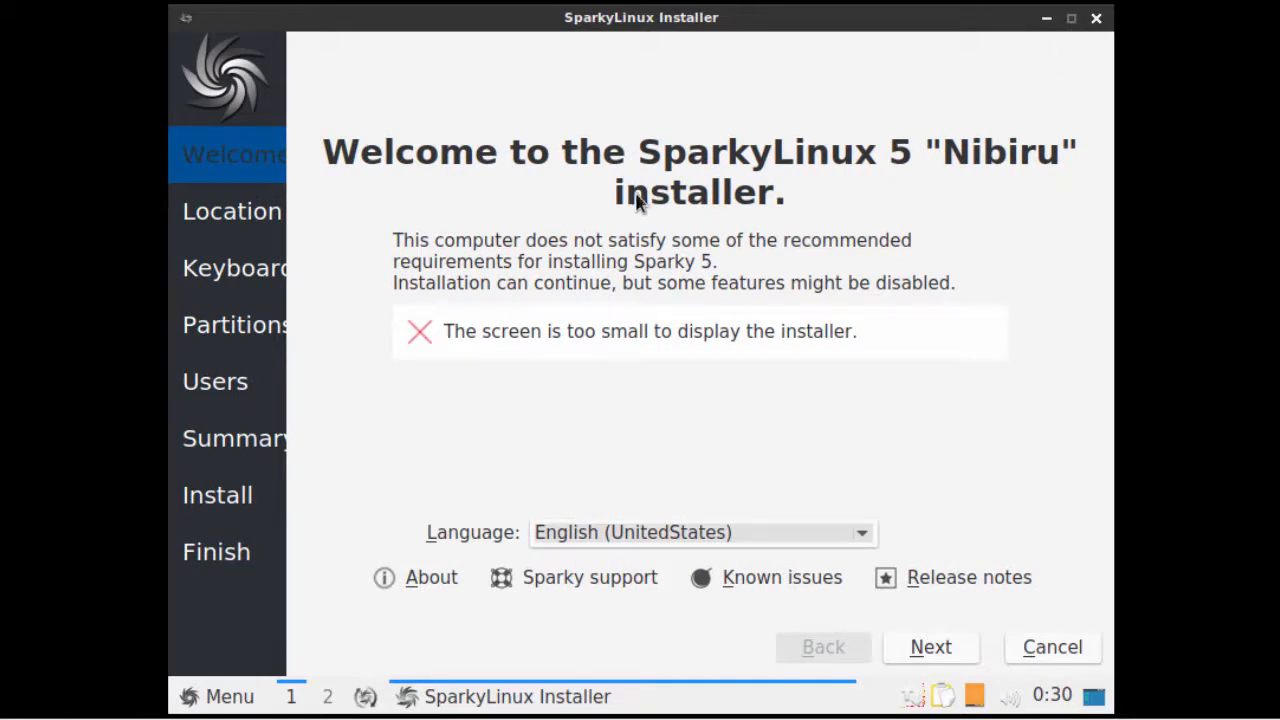
left_click(850, 531)
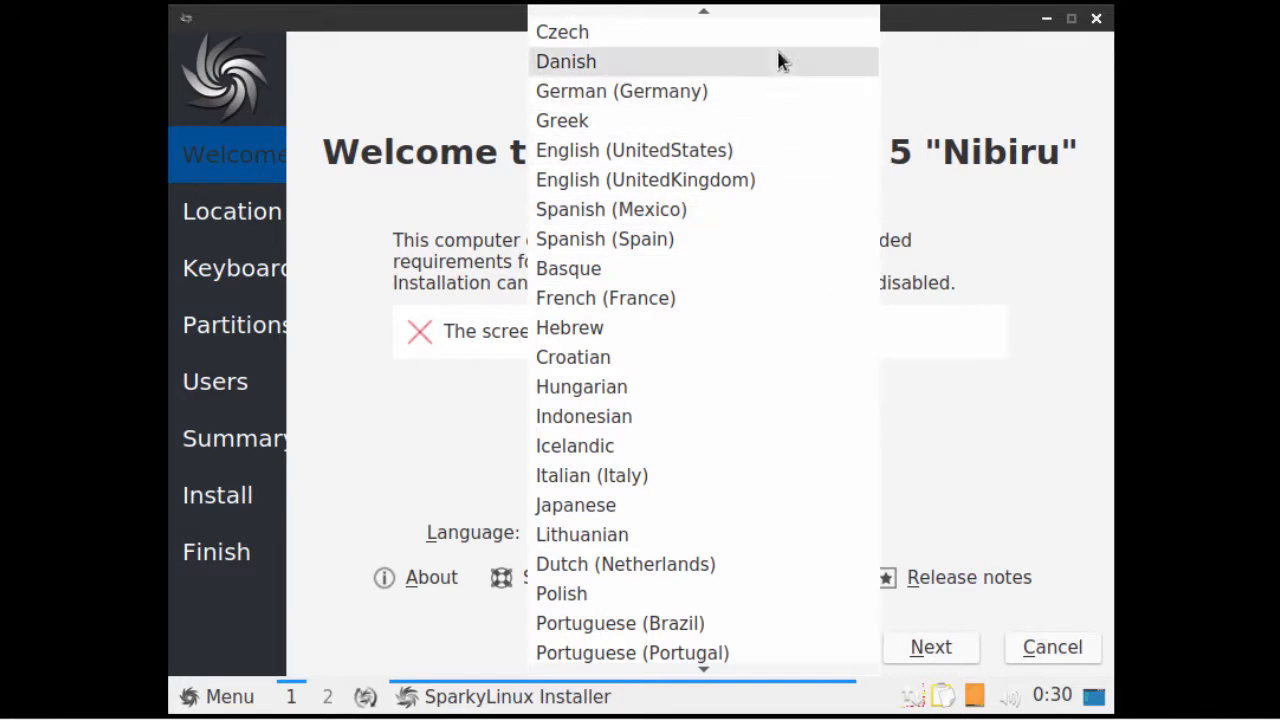
left_click(768, 152)
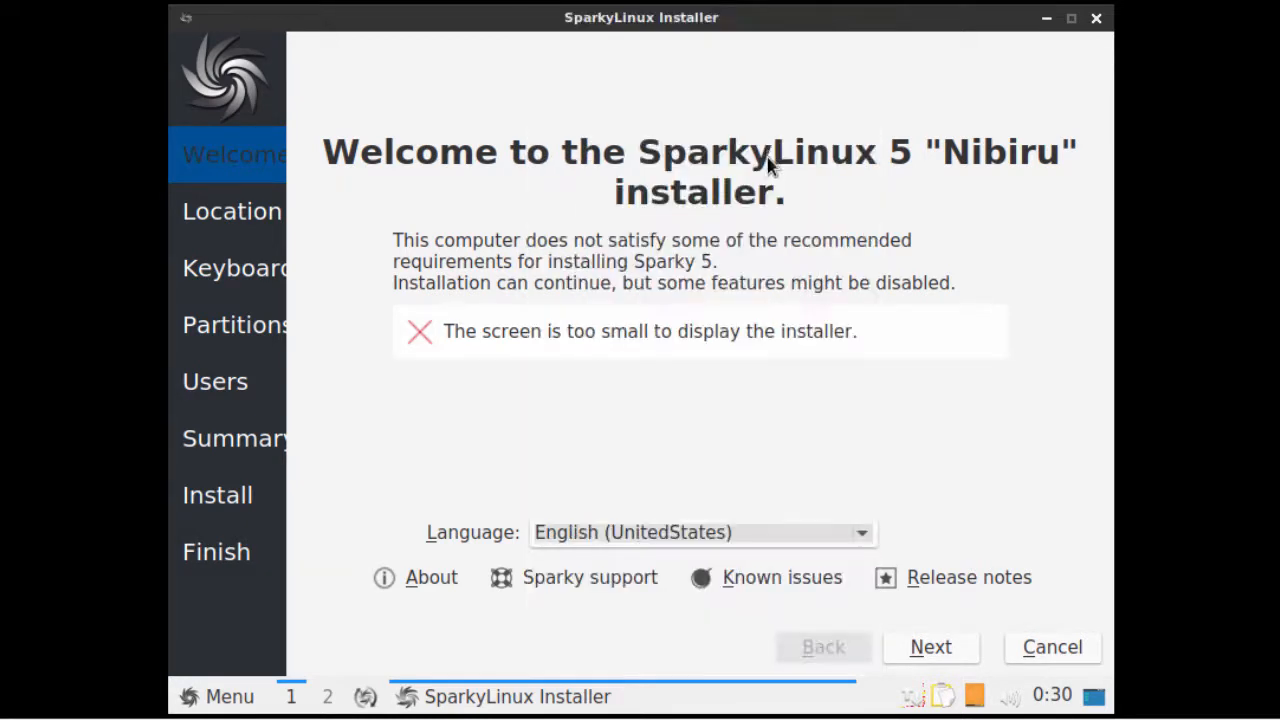
left_click(930, 648)
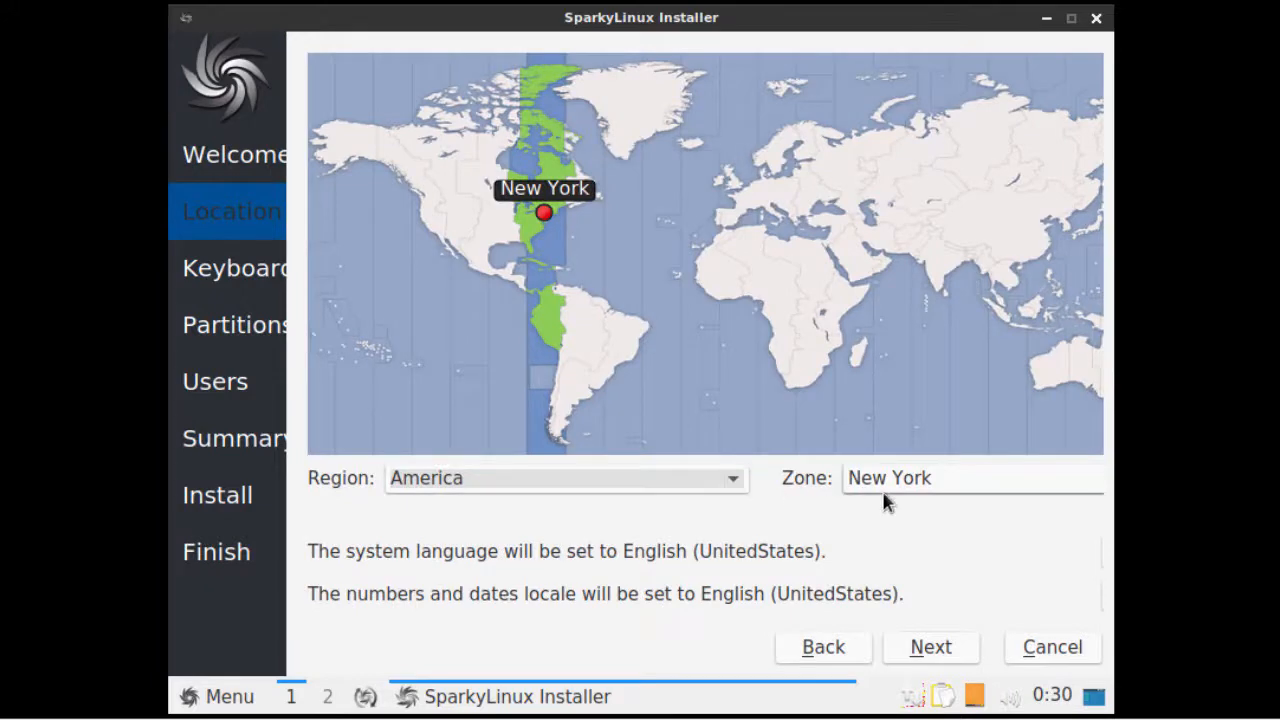
- Accept New York location and English (US) keyboard, and choose Erase disk for partitioning
left_click(936, 648)
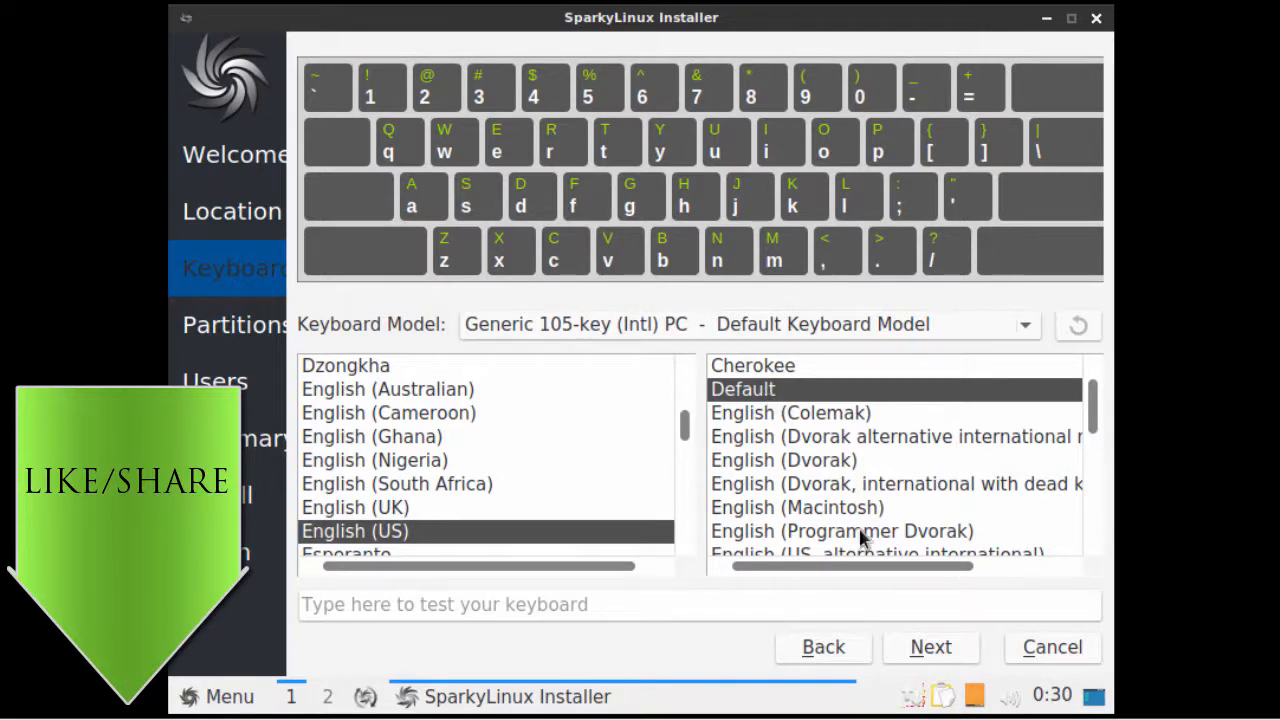
left_click(920, 651)
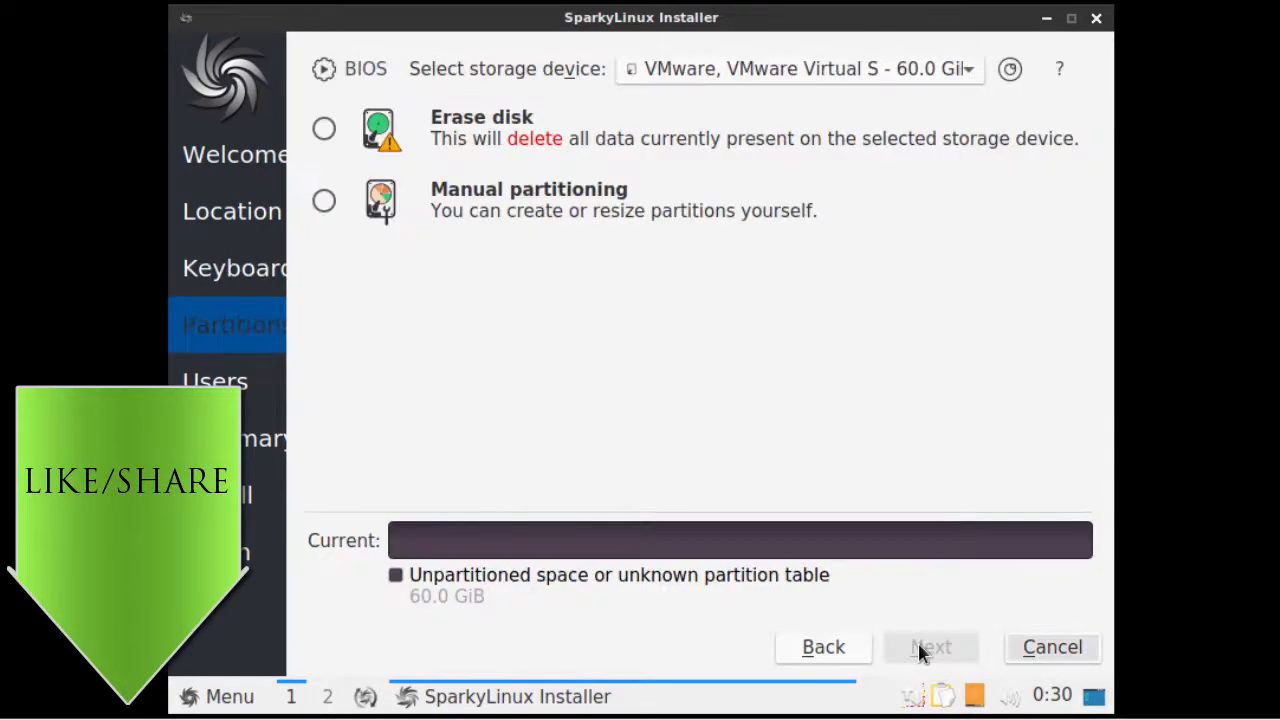
left_click(324, 131)
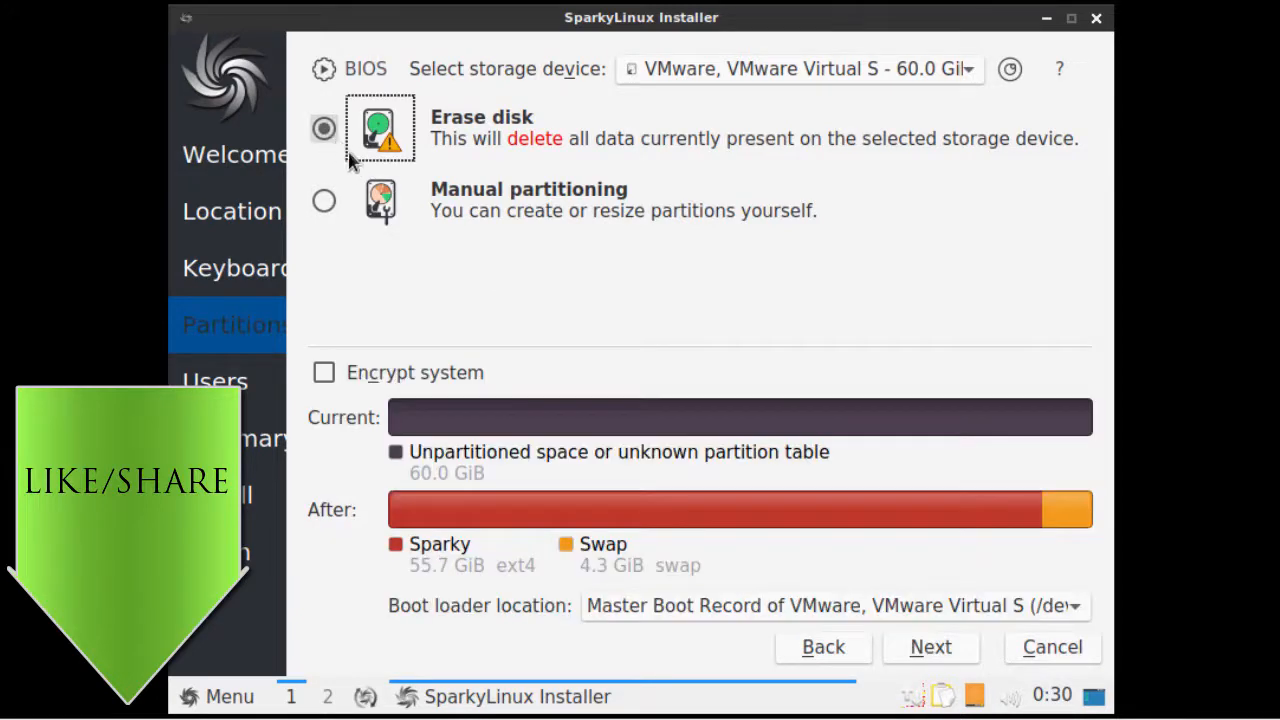
left_click(927, 650)
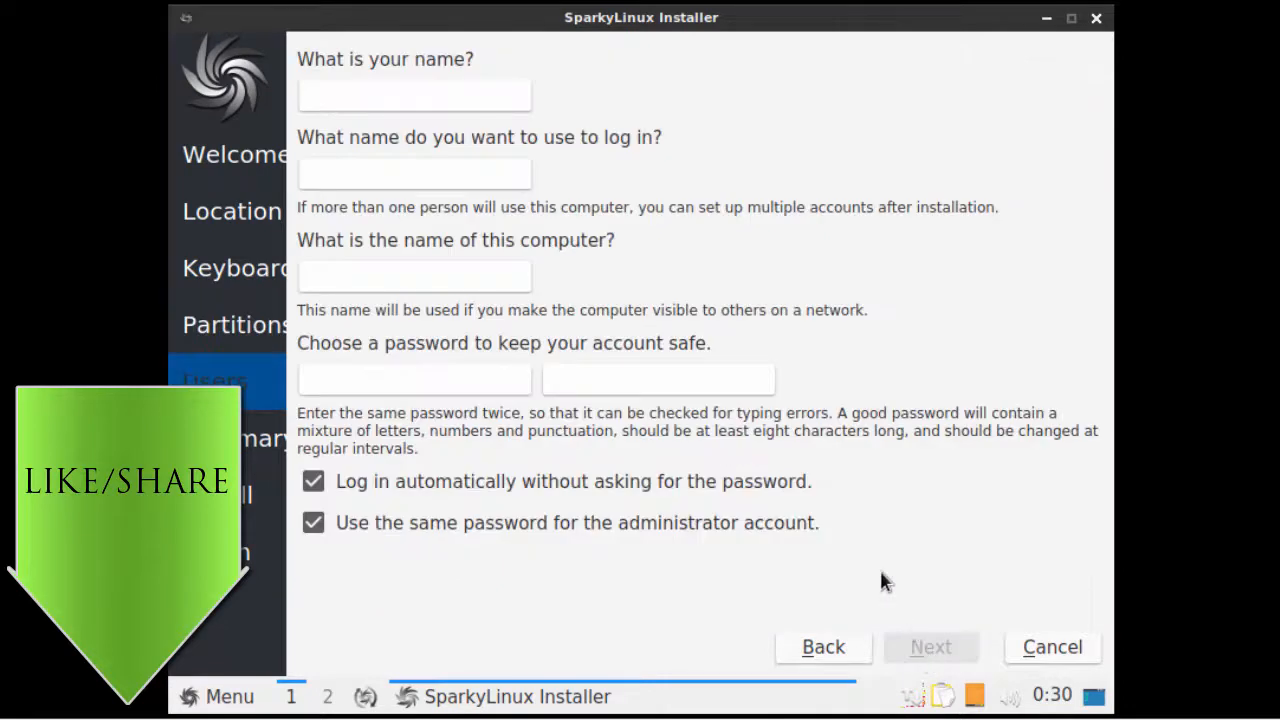
- Enter the user's full name, login name, computer name sparky5, matching passwords, and disable automatic login
type("J")
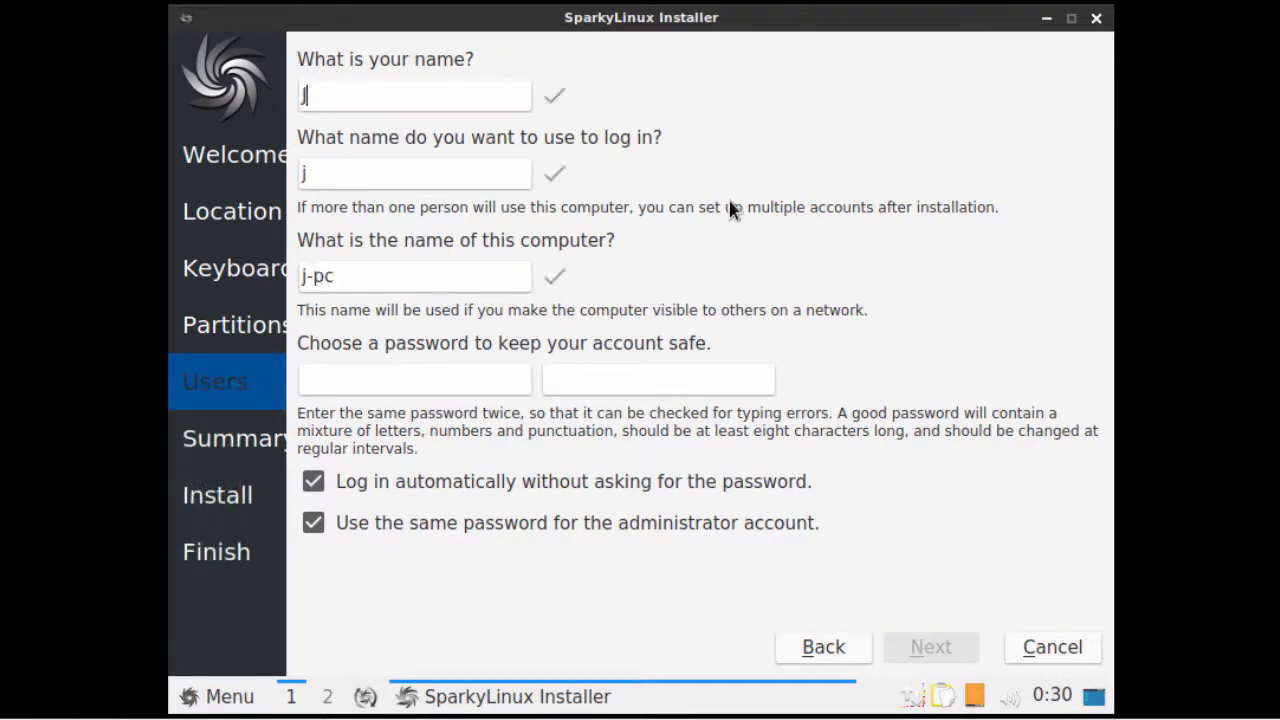
type("ohn Smith")
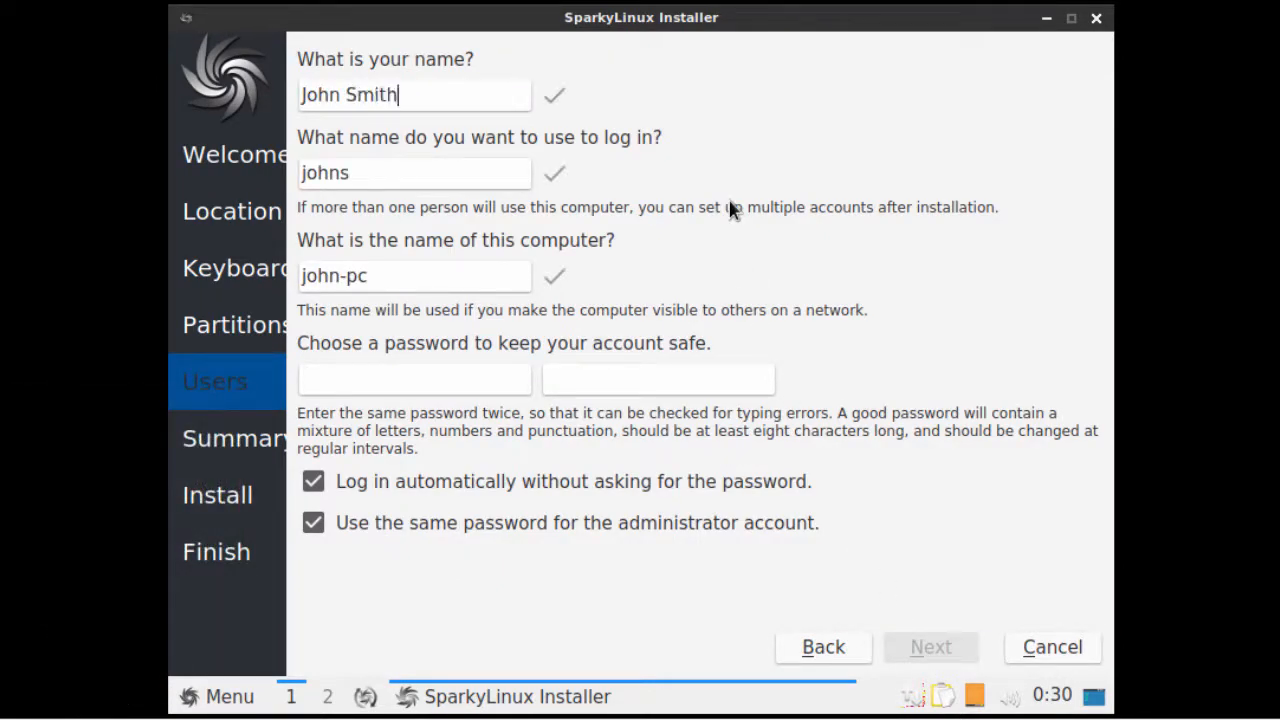
key("Tab")
type("john")
key("Tab")
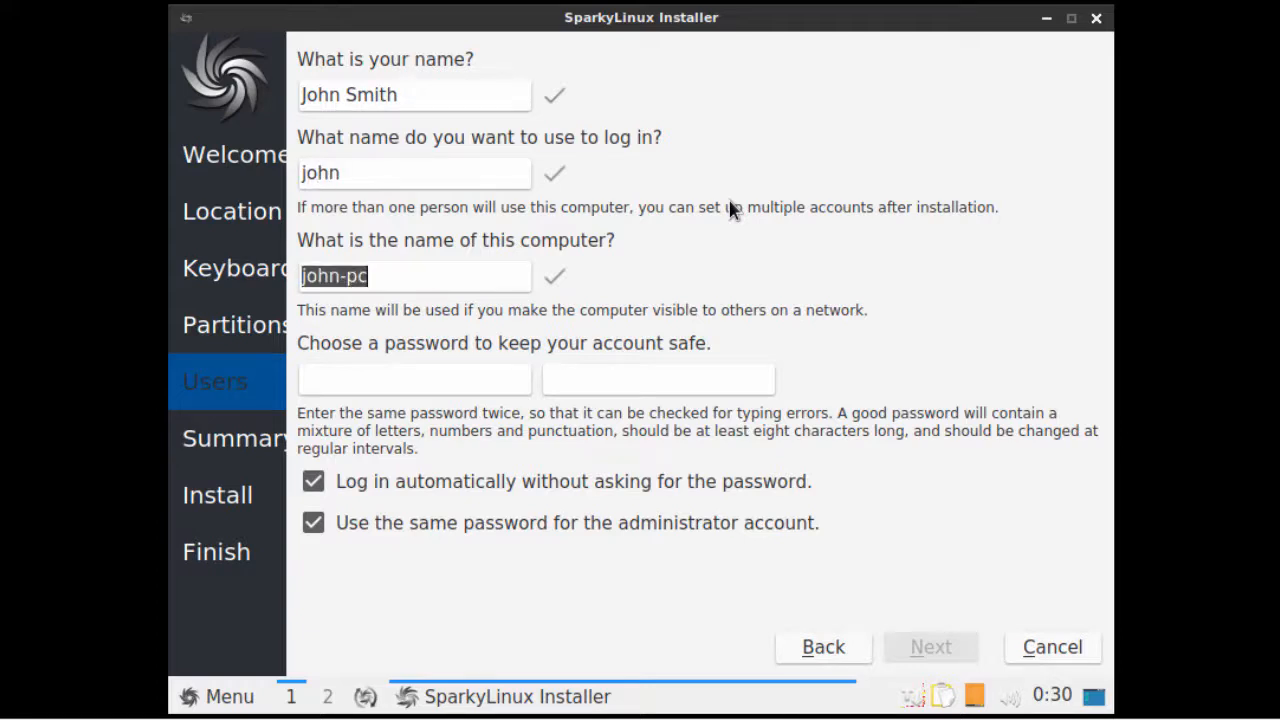
type("sparky")
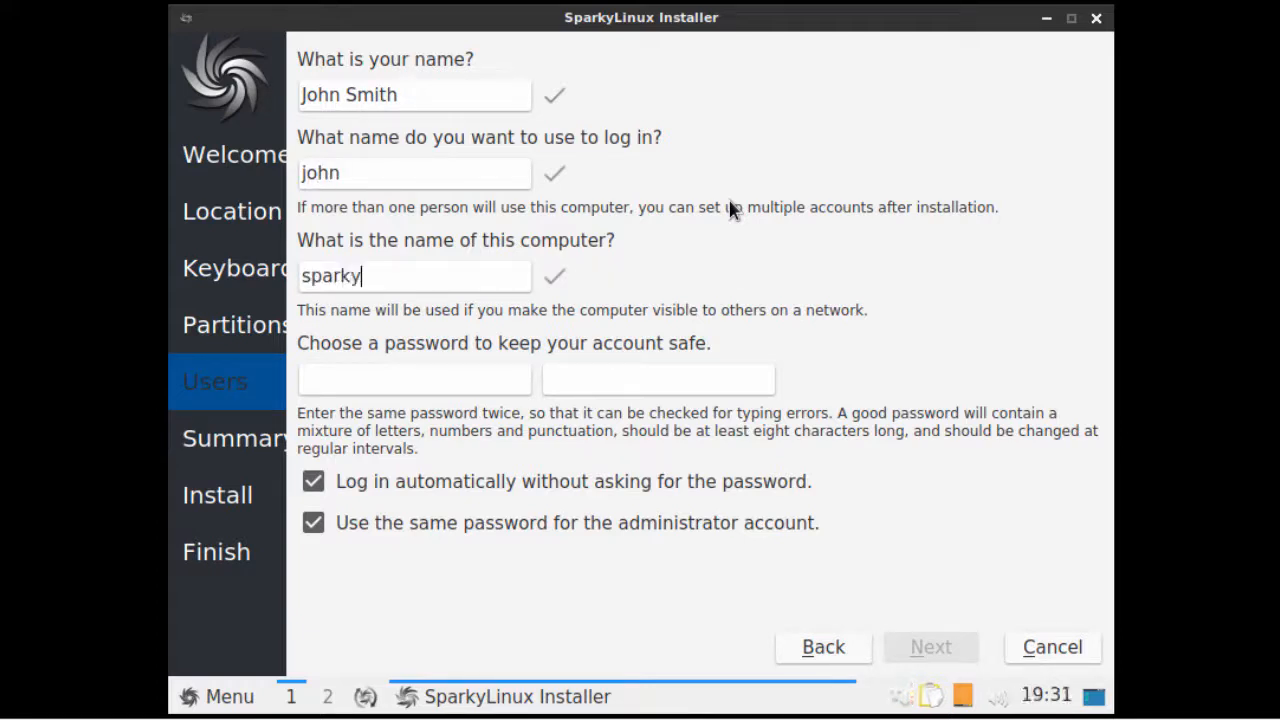
type("5")
key("Tab")
type("********")
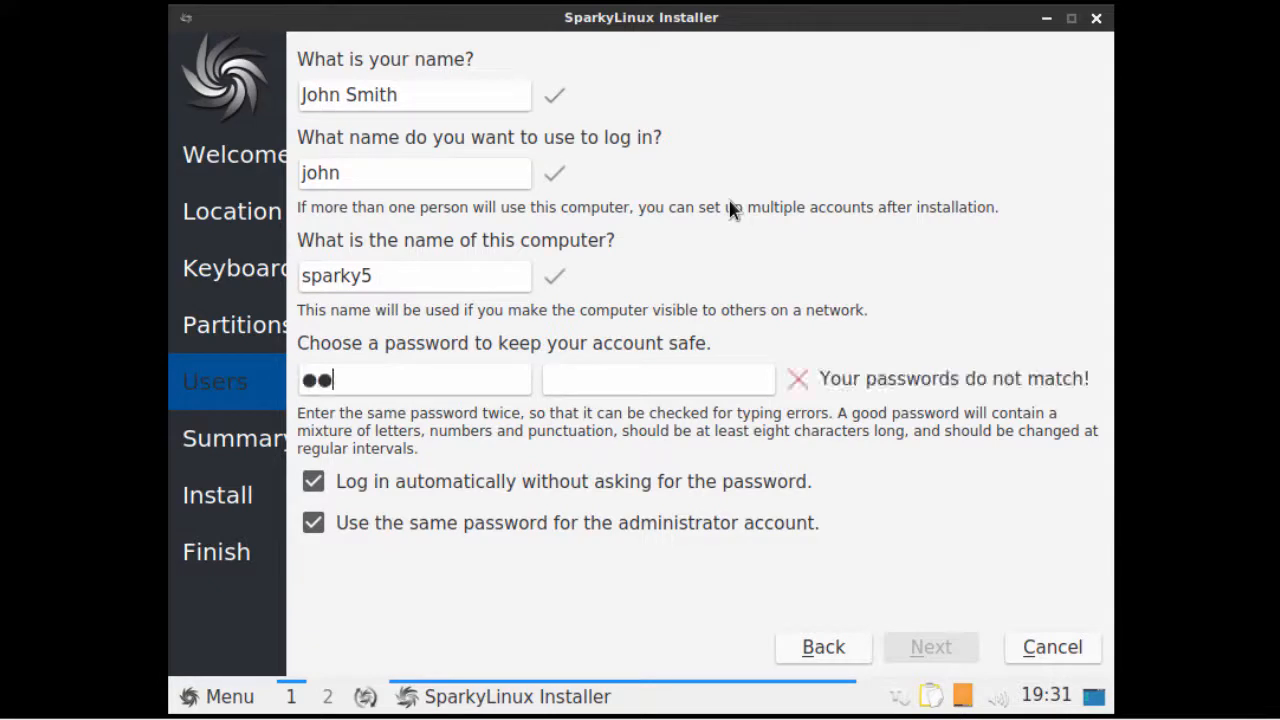
key("Tab")
type("********")
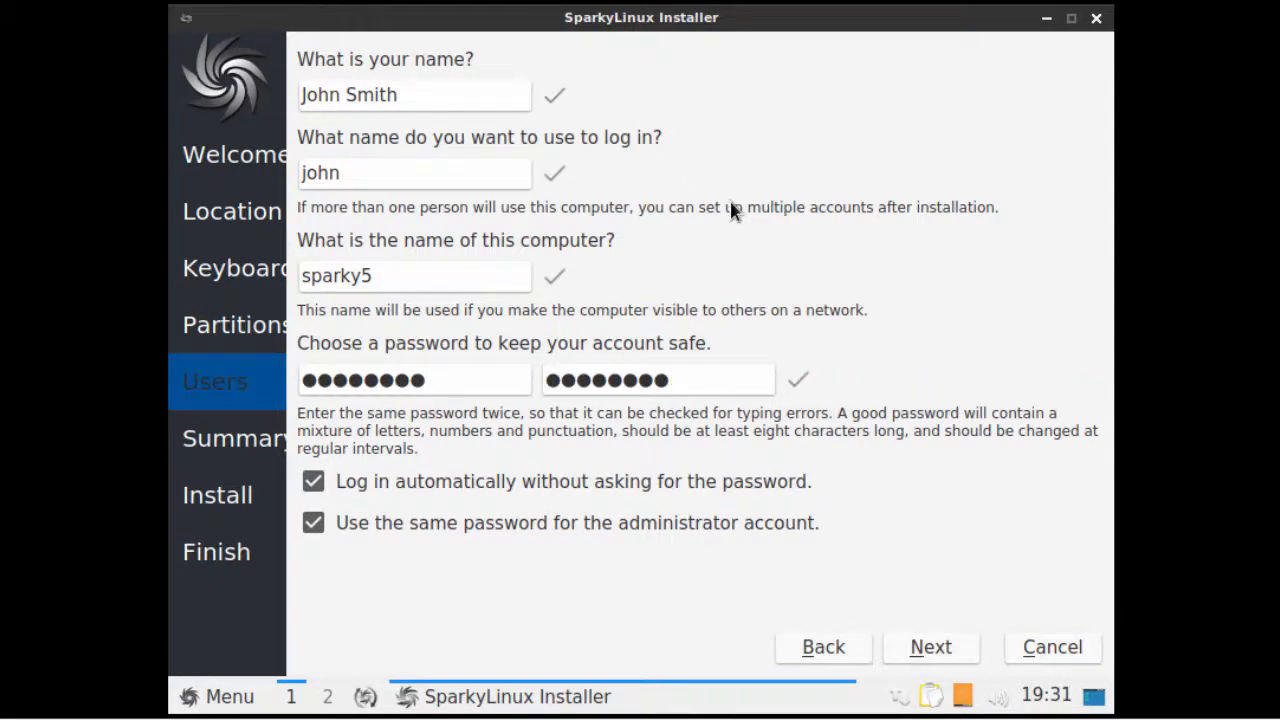
left_click(316, 484)
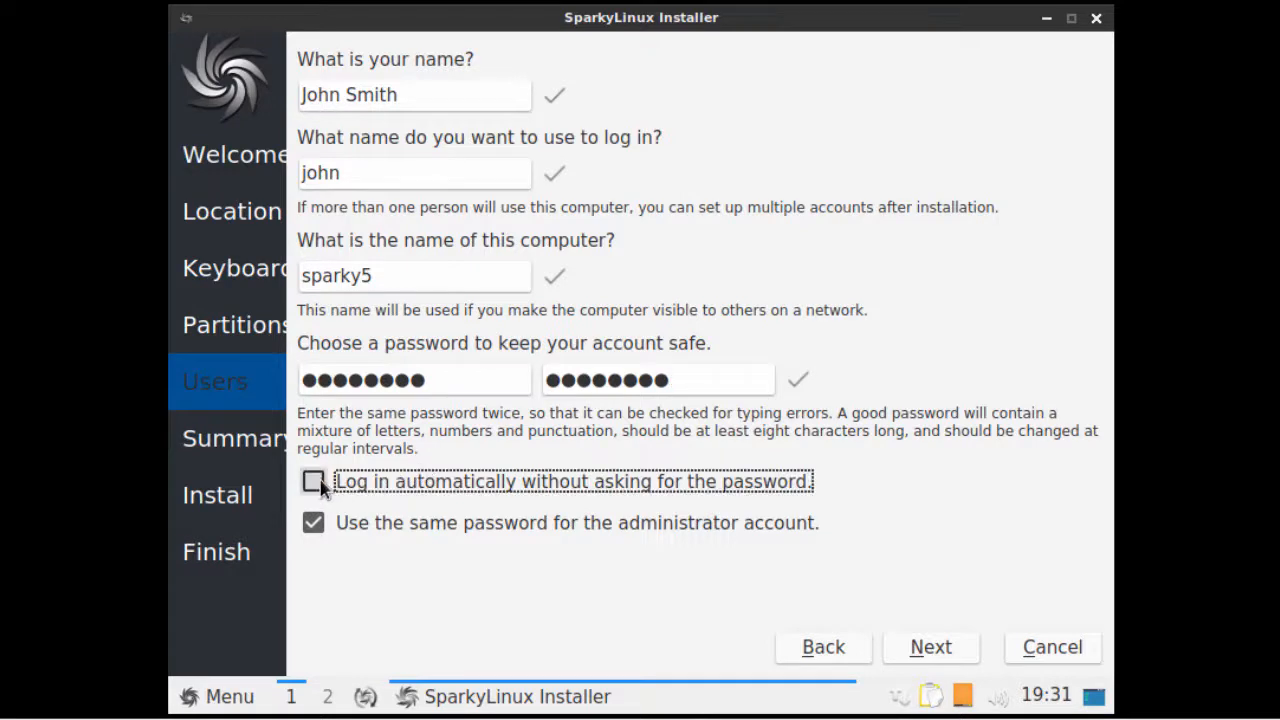
- Proceed to the summary and start the SparkyLinux 5 installation
left_click(929, 648)
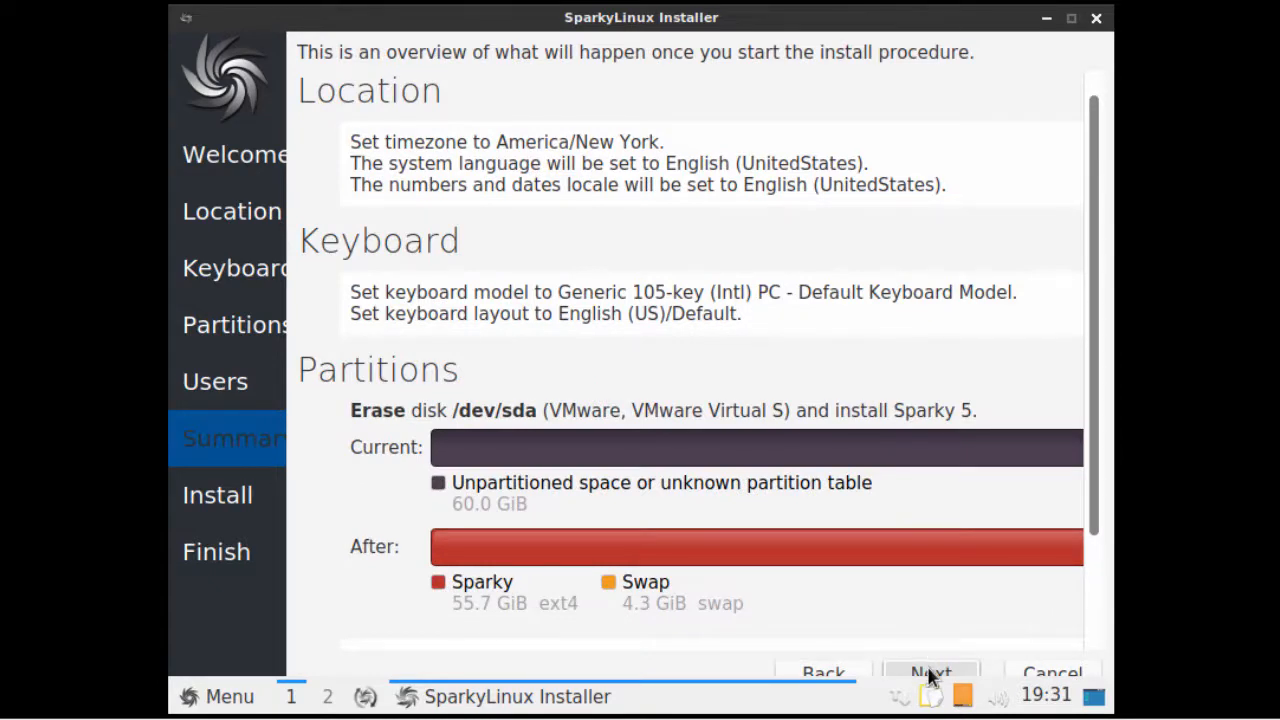
left_click(929, 673)
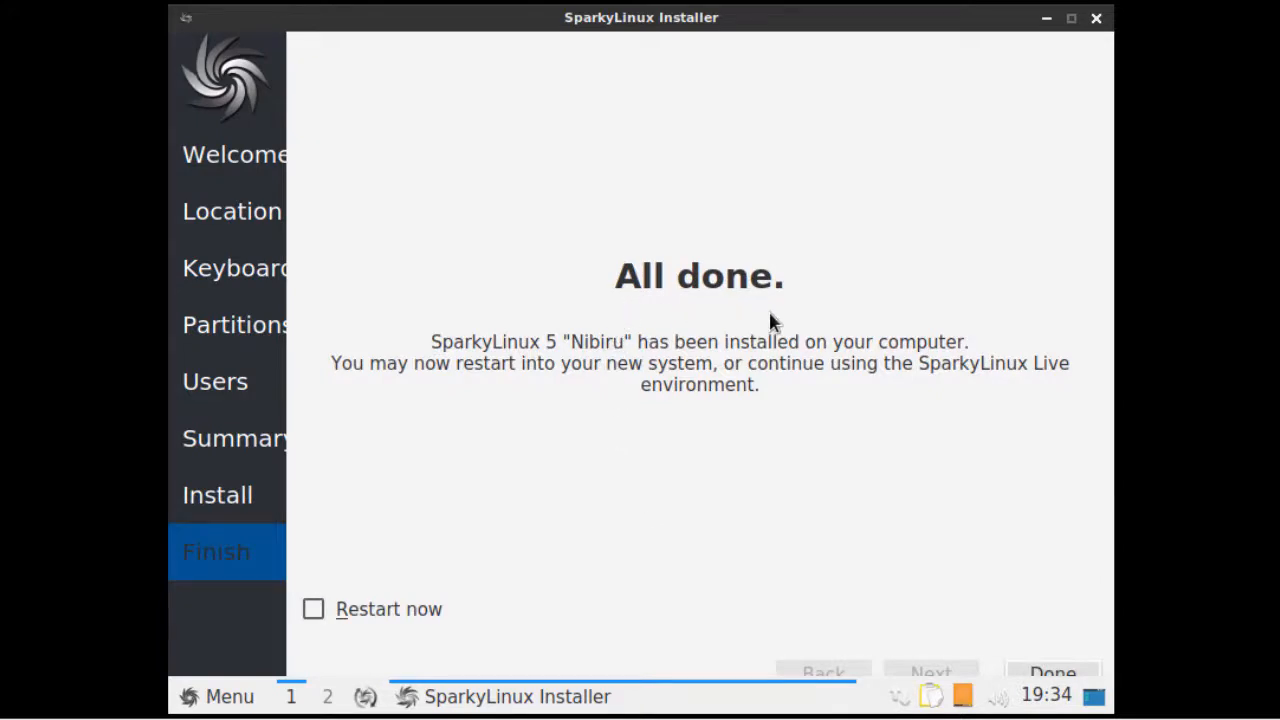
- Tick Restart now, finish the installer, and boot Sparky GNU/Linux from GRUB
left_click(314, 612)
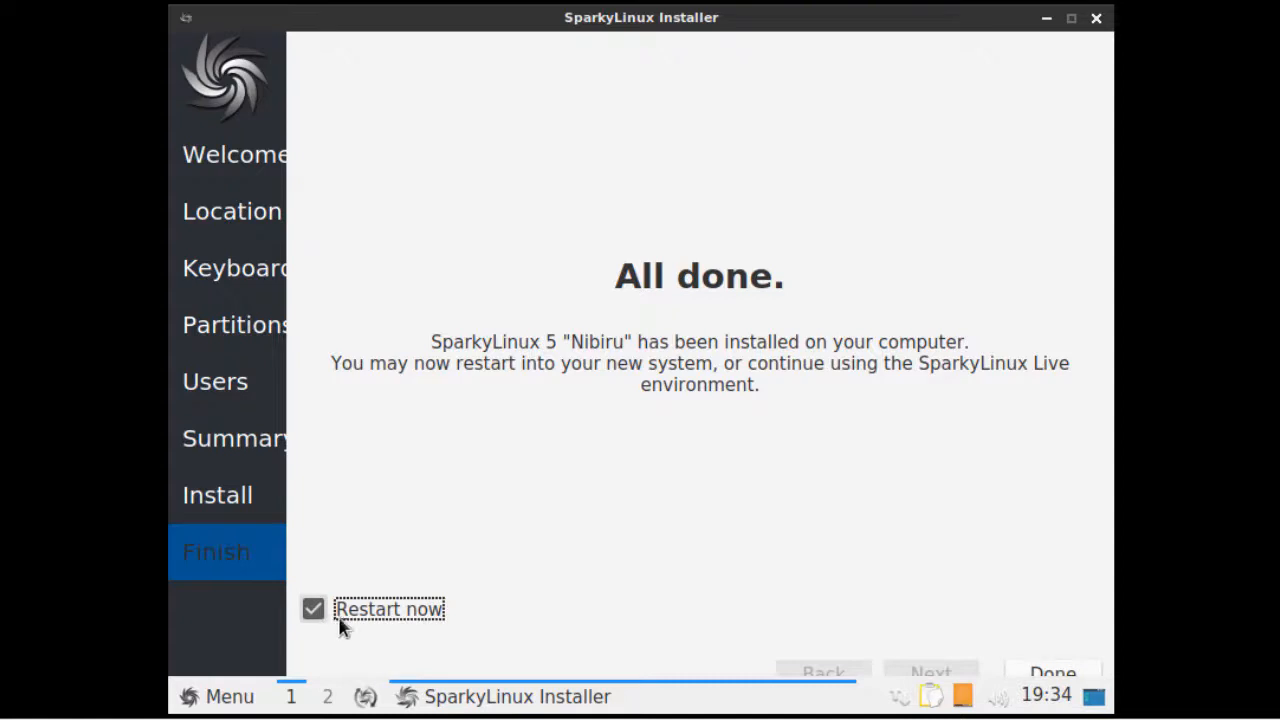
left_click(1050, 672)
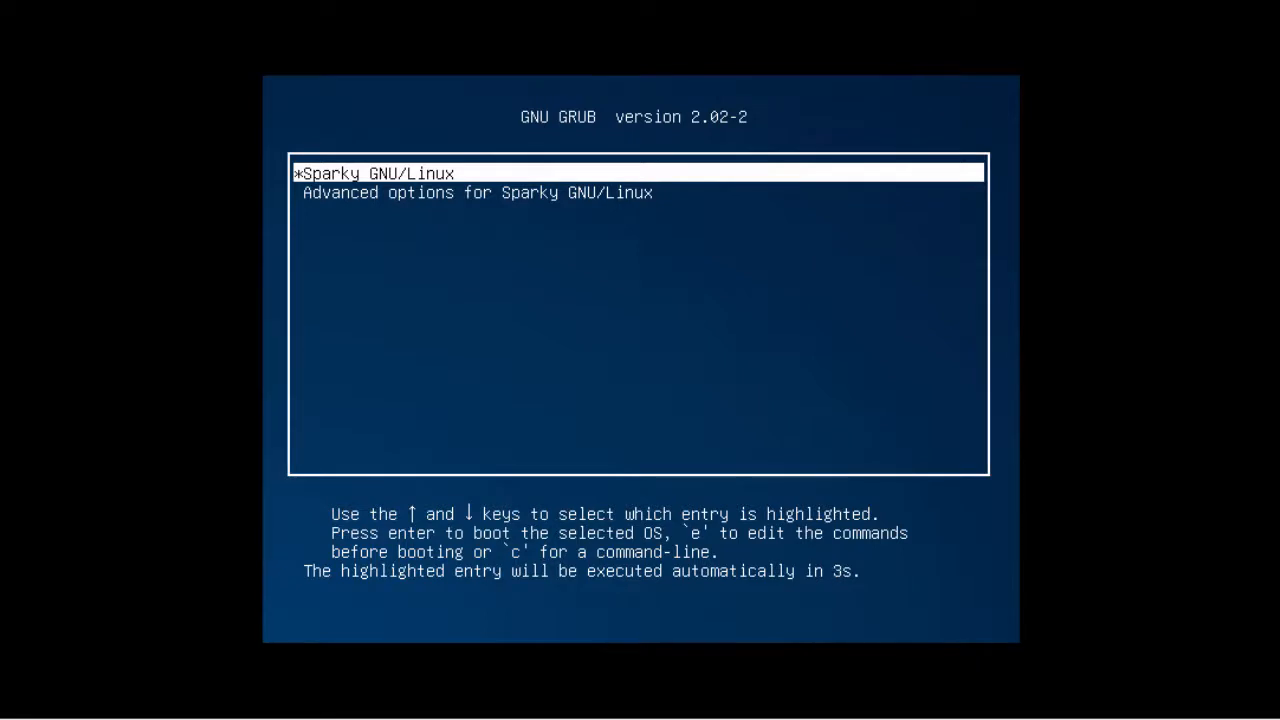
key("Return")
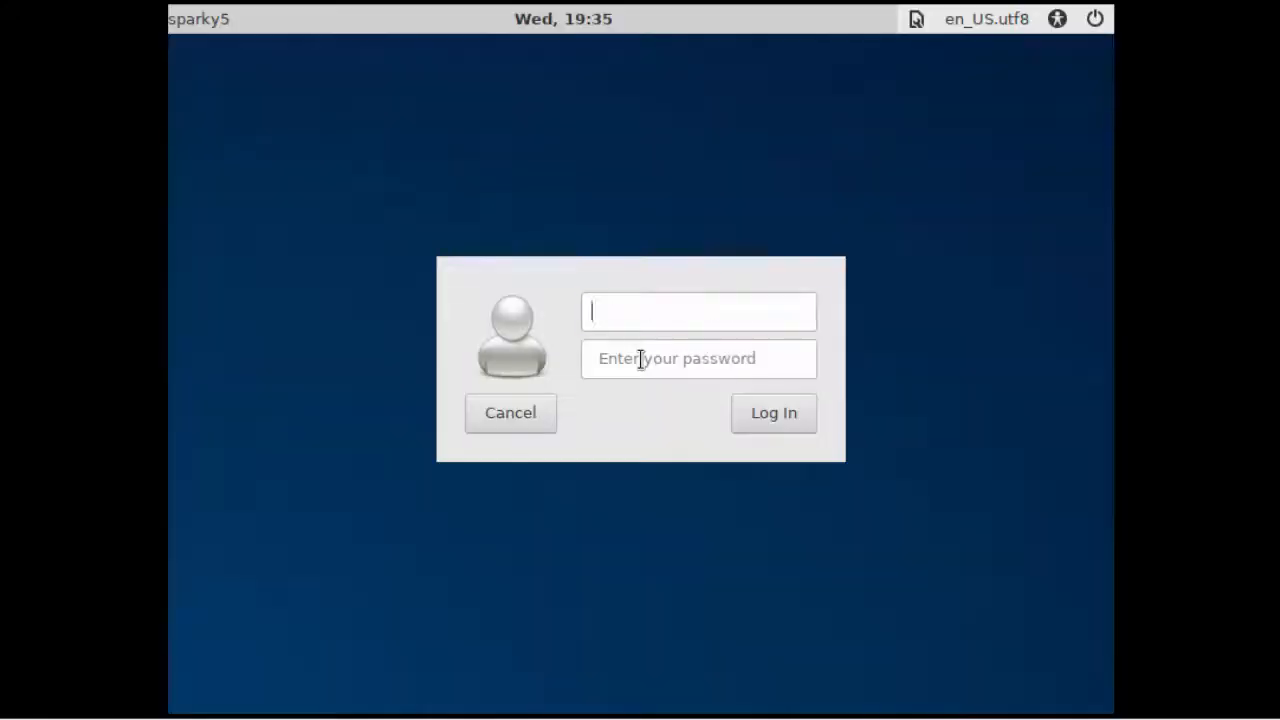
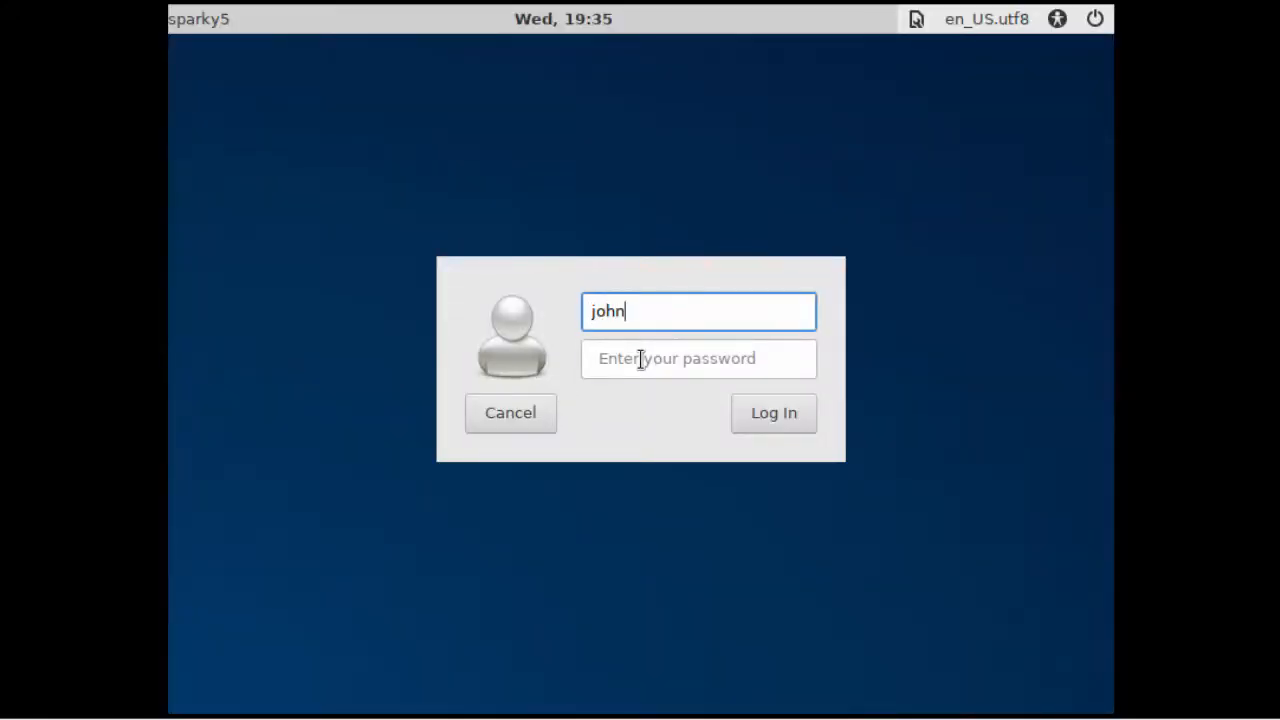
- Sign in at the sparky5 login screen with the user's login name and password
key("Tab")
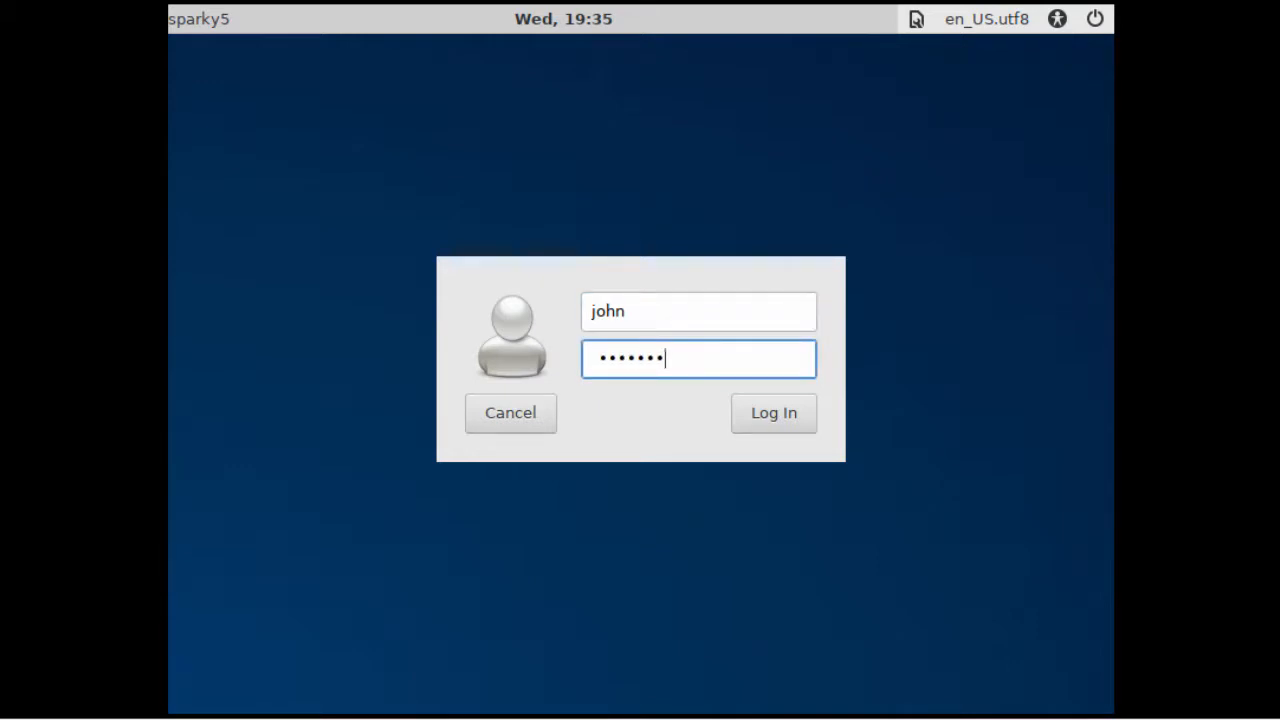
left_click(774, 413)
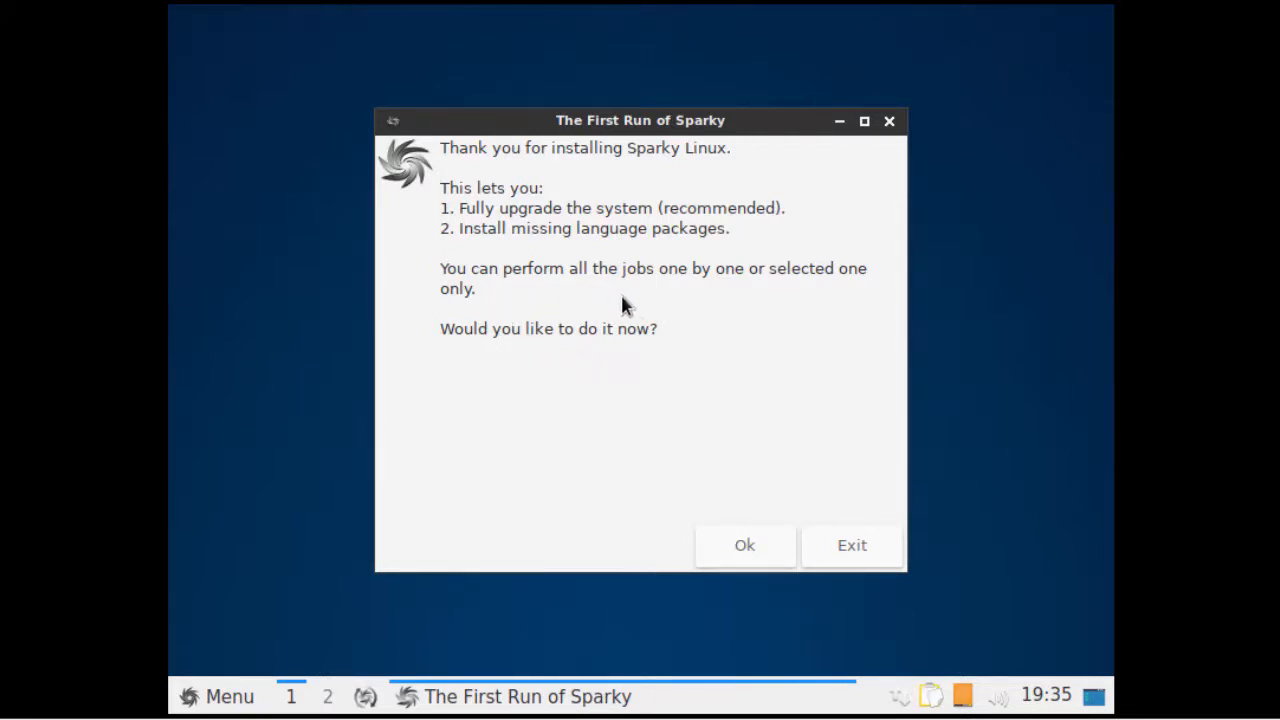
- Accept the Sparky first-run tasks and authorize them with the administrator password in LXQt sudo
left_click(744, 550)
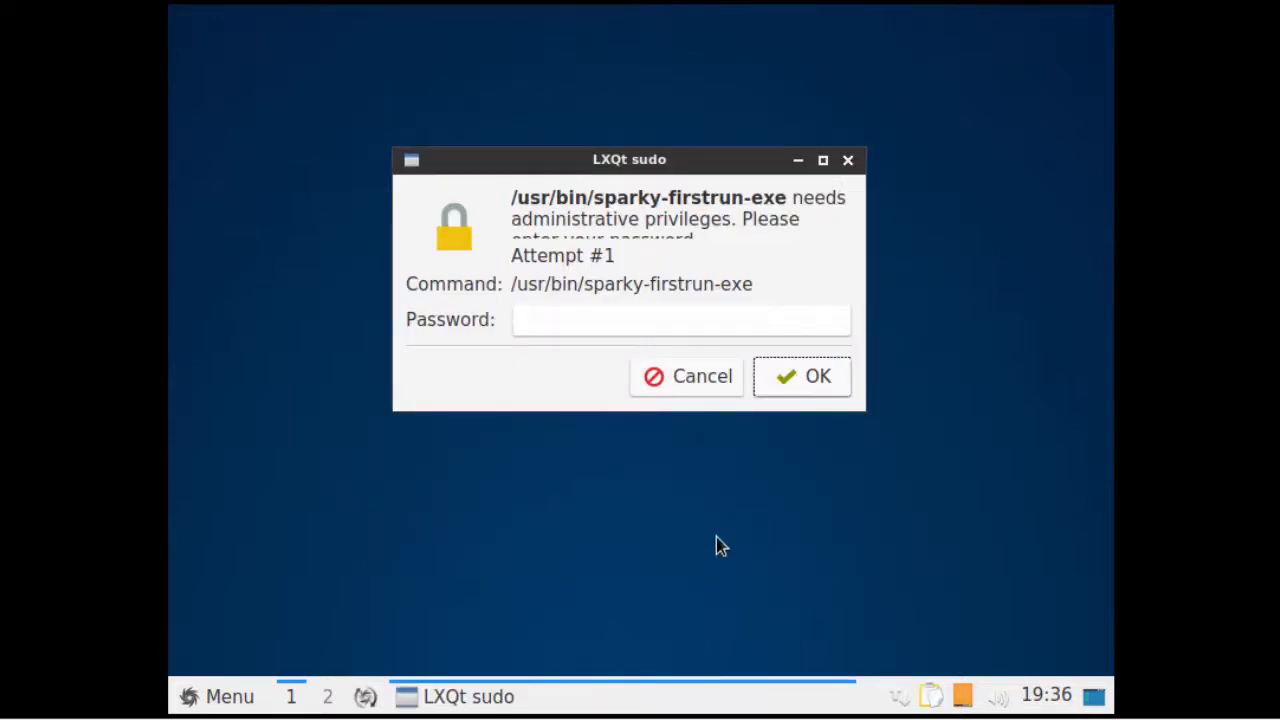
type("********")
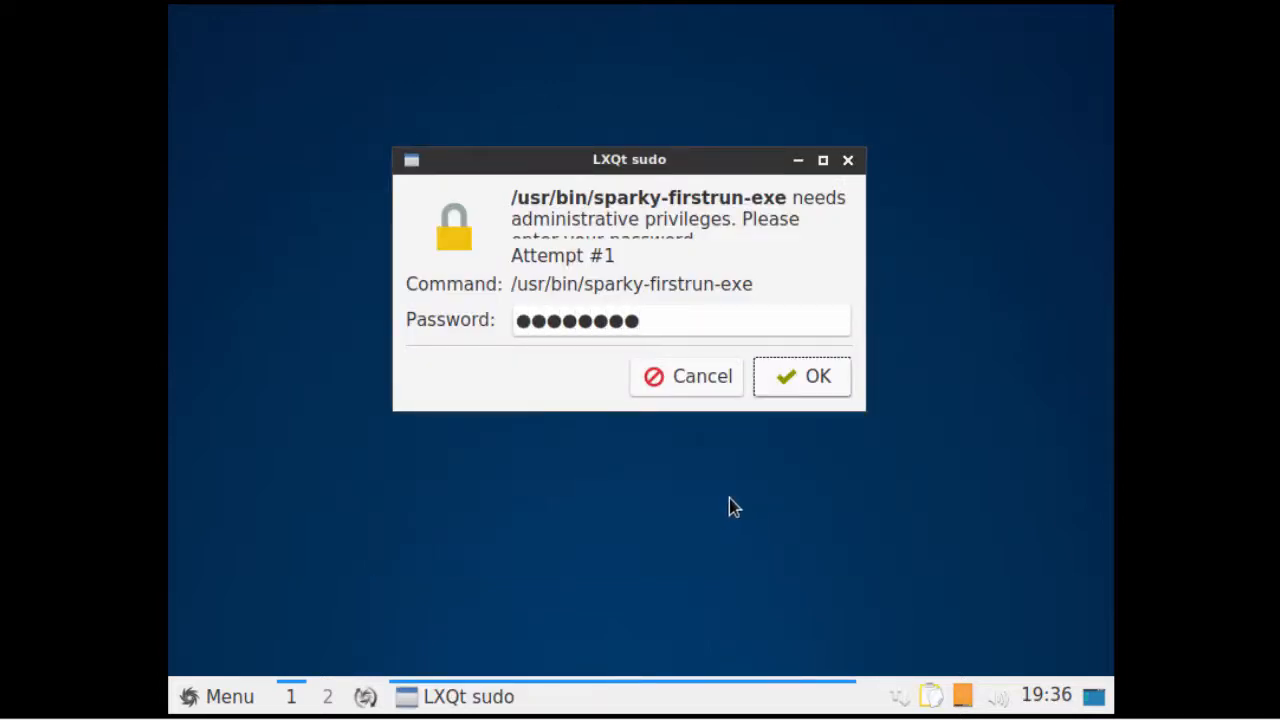
left_click(806, 390)
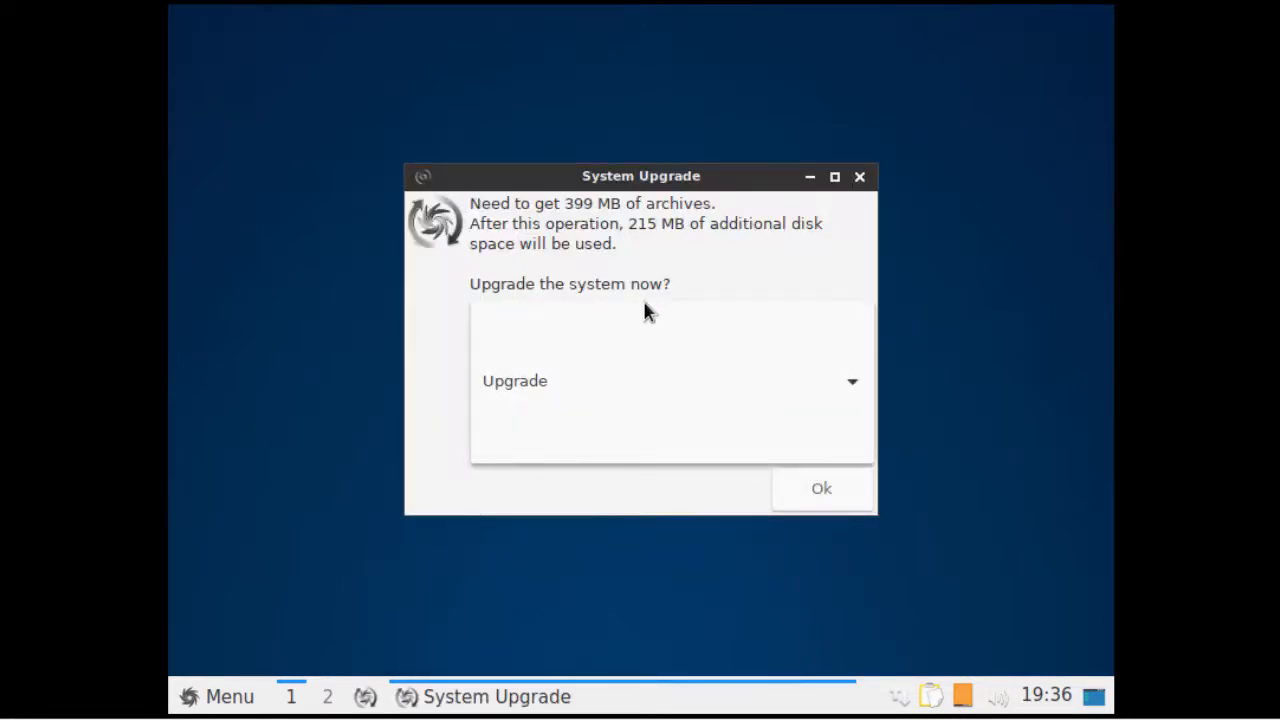
- Run the 399 MB full system upgrade, acknowledge the libc6 restart notice, and dismiss the up-to-date message
left_click(818, 490)
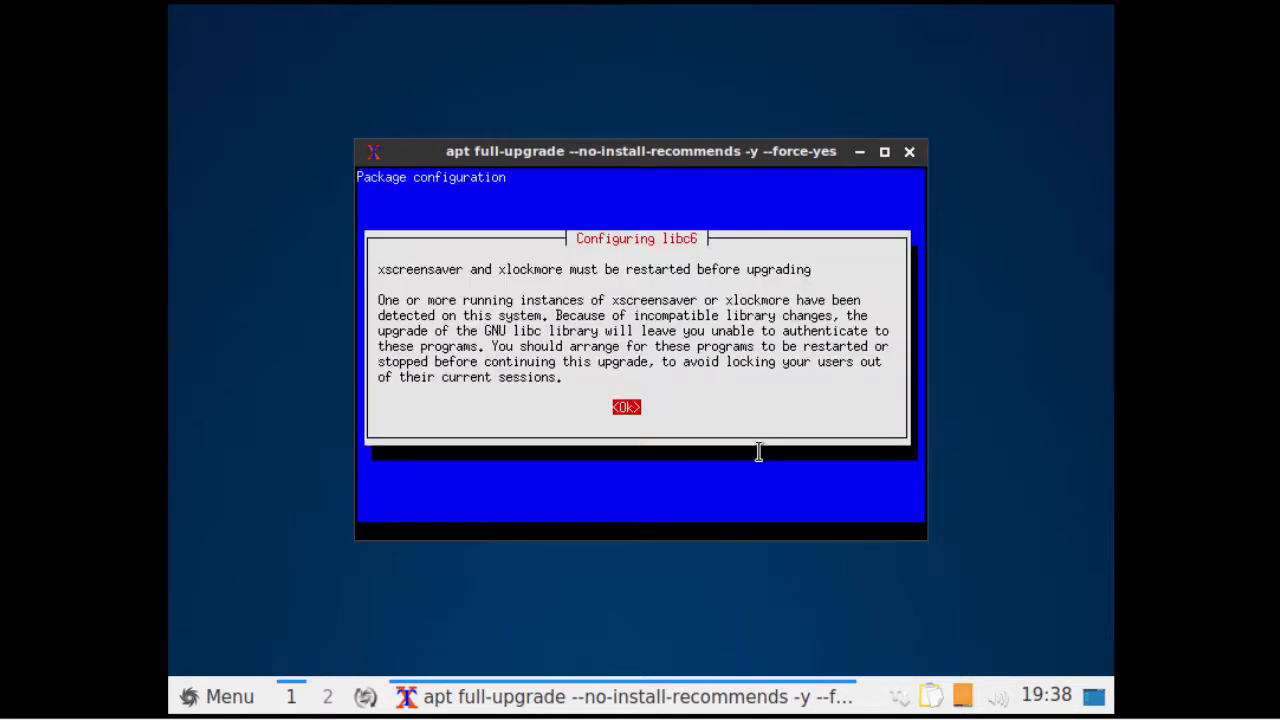
key("Return")
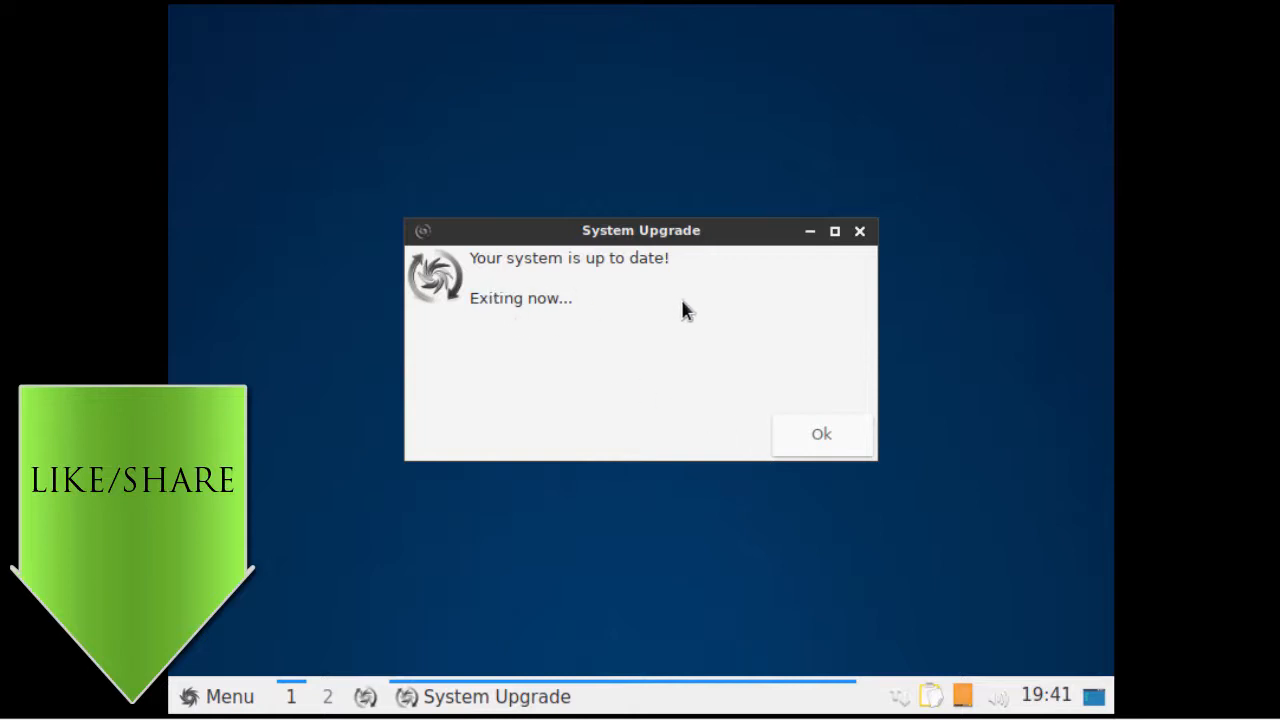
left_click(820, 433)
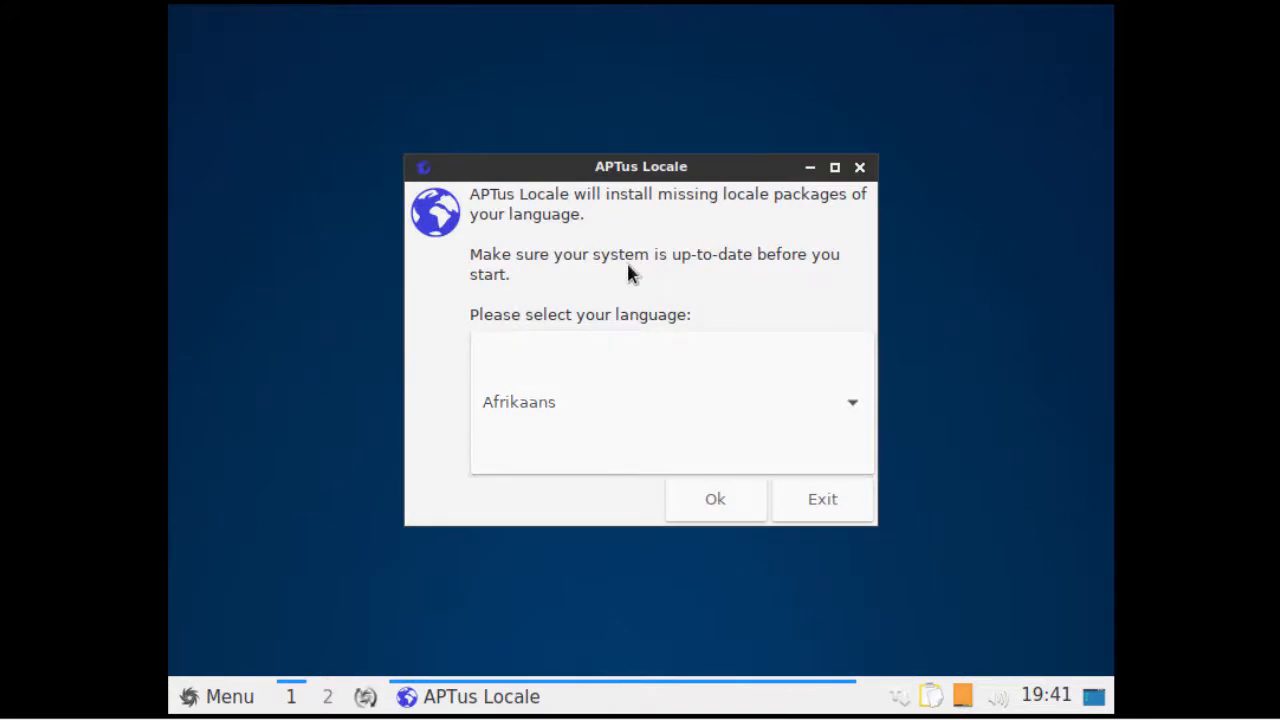
- Exit APTus Locale without installing language packages, reboot via Menu > Leave > Reboot, and boot Sparky from GRUB
left_click(801, 505)
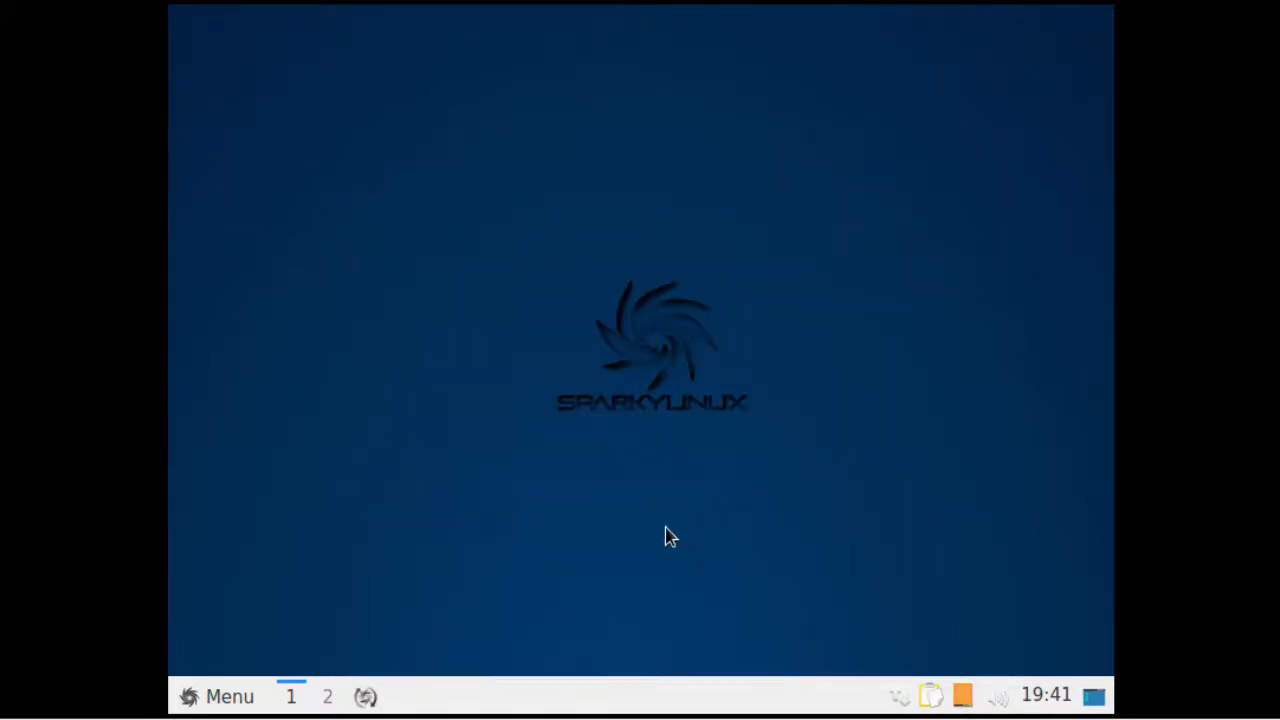
left_click(190, 696)
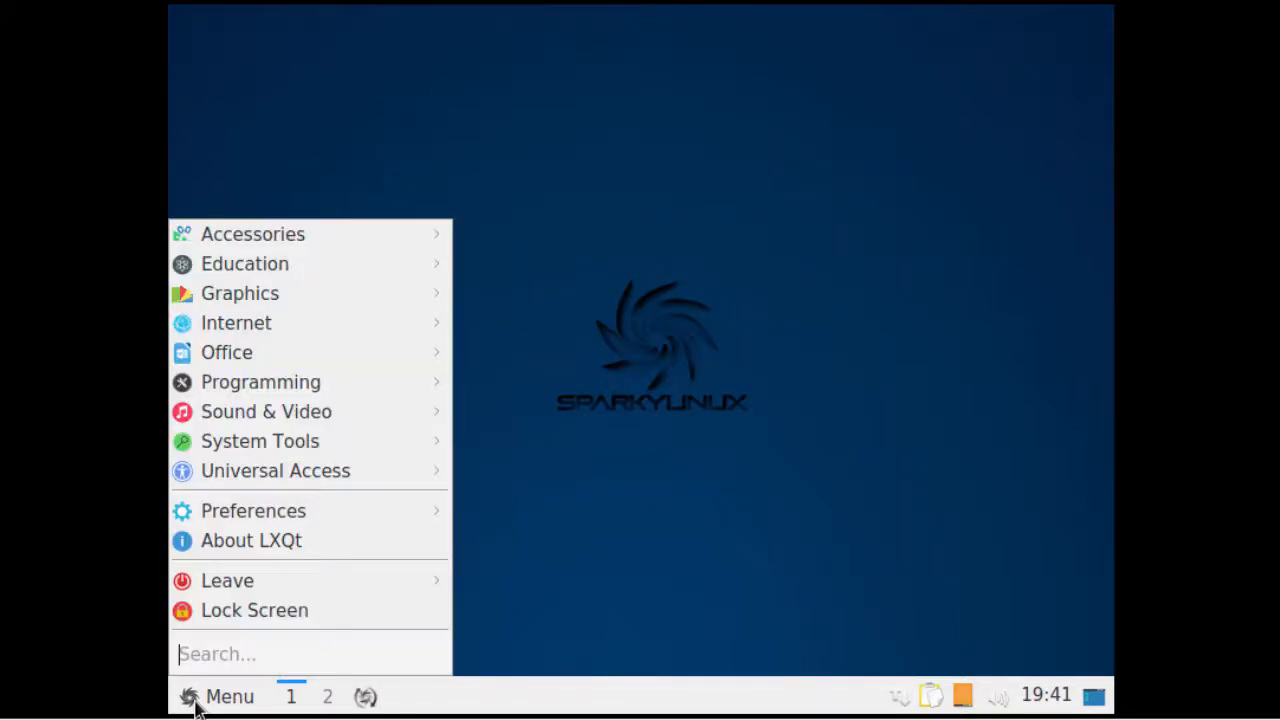
mouse_move(251, 583)
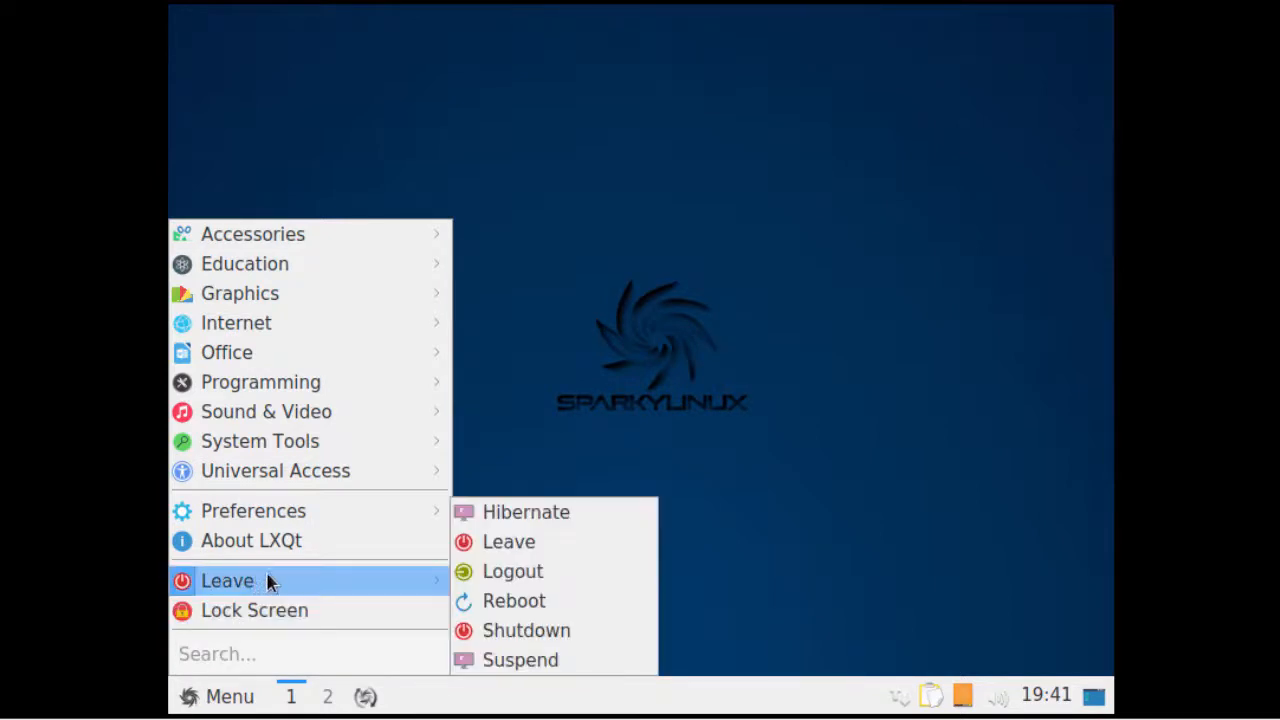
left_click(529, 600)
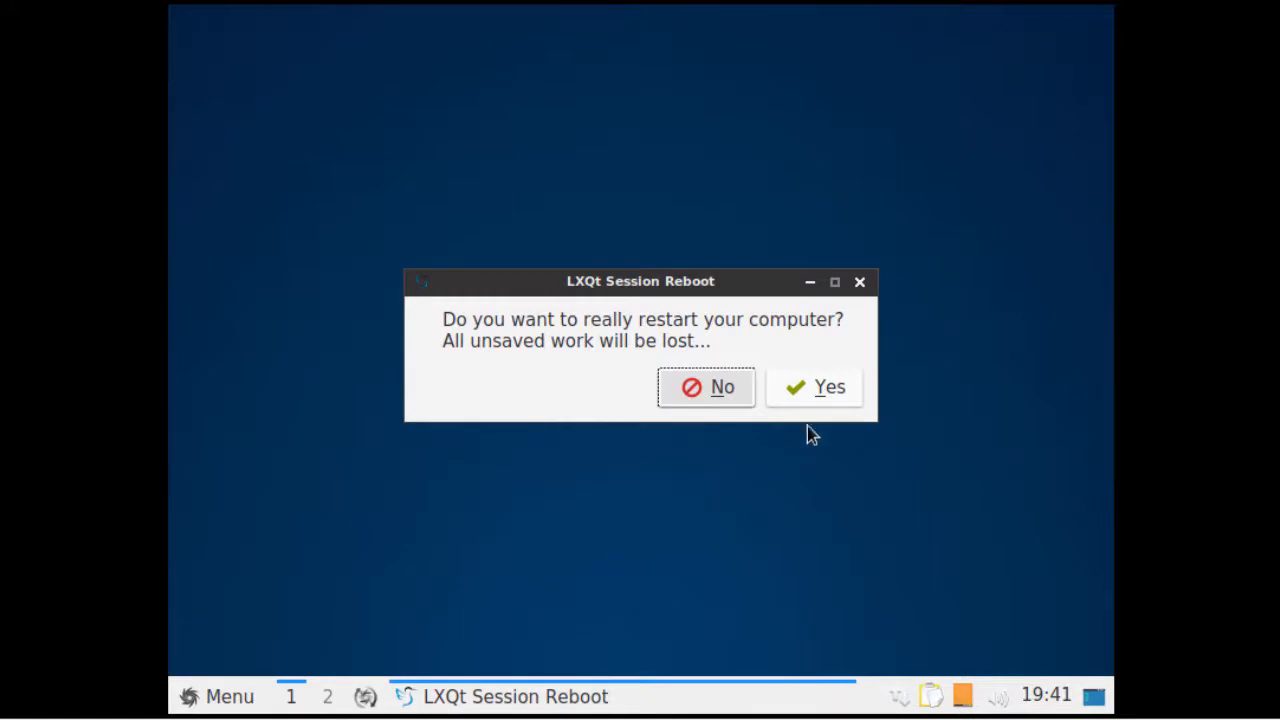
left_click(839, 396)
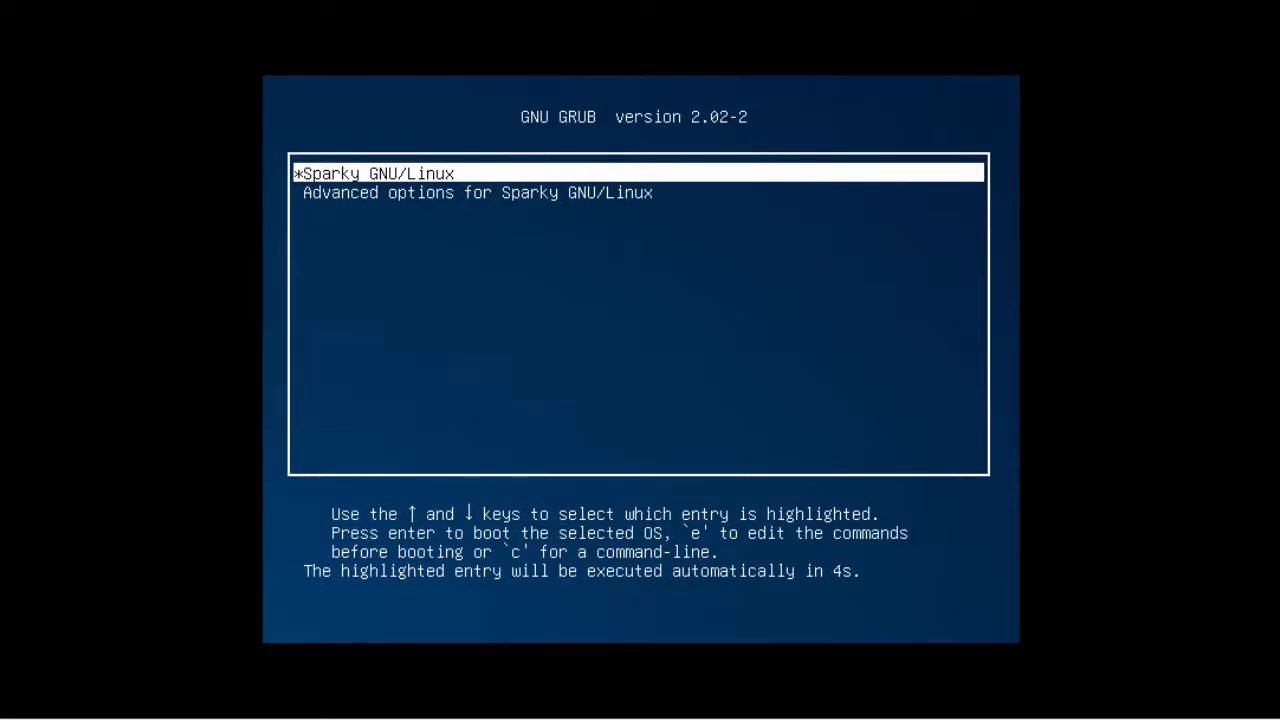
key("Return")
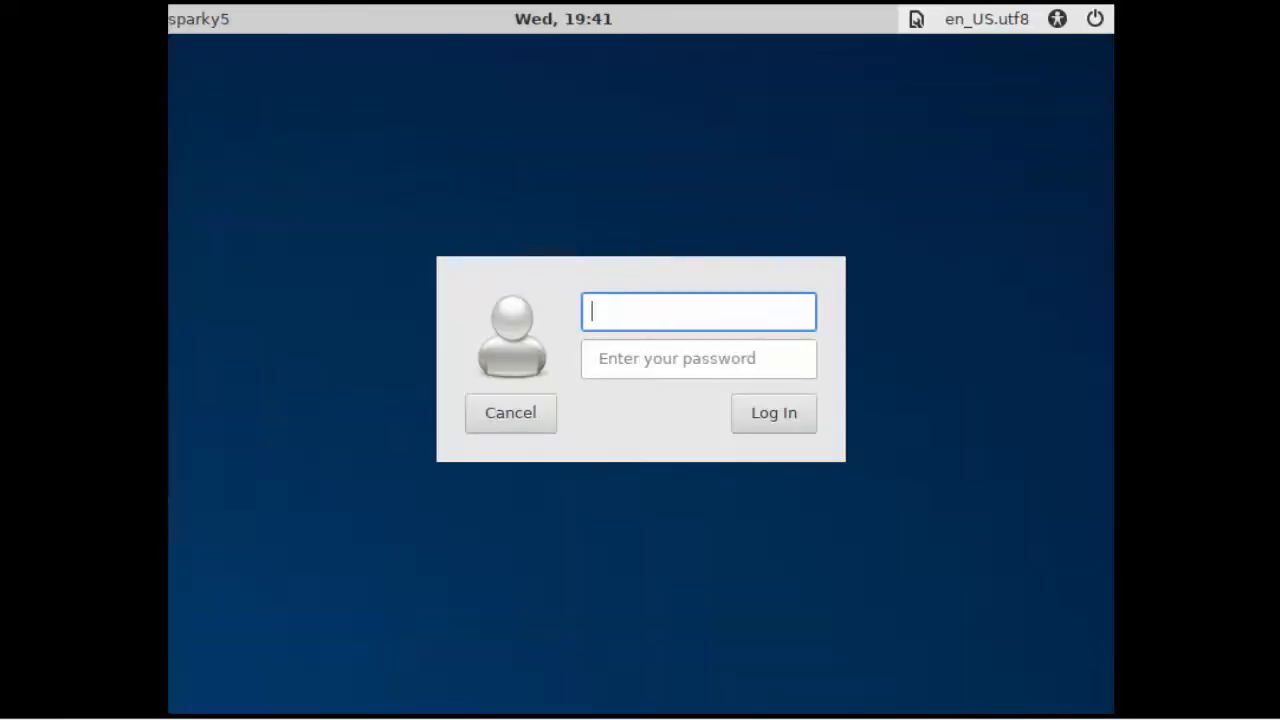
- Log in to the SparkyLinux guest with the user account's username and password
type("john")
key("Tab")
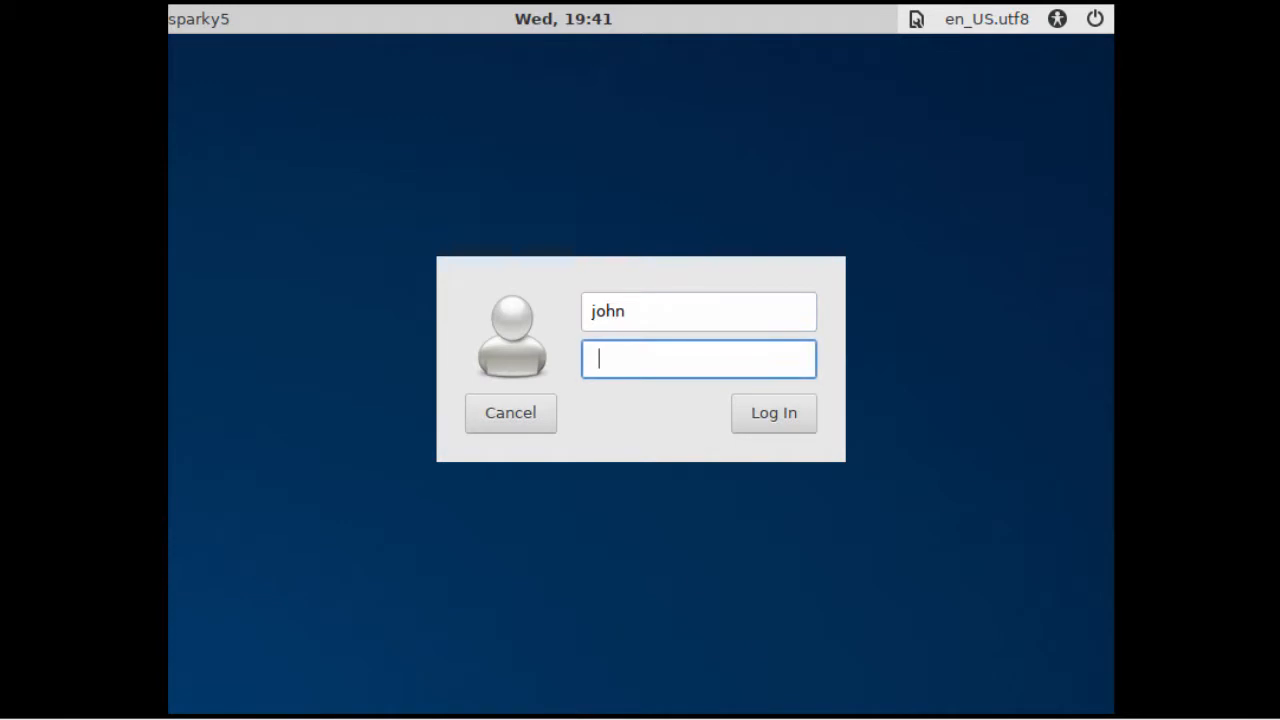
type("password")
key("Return")
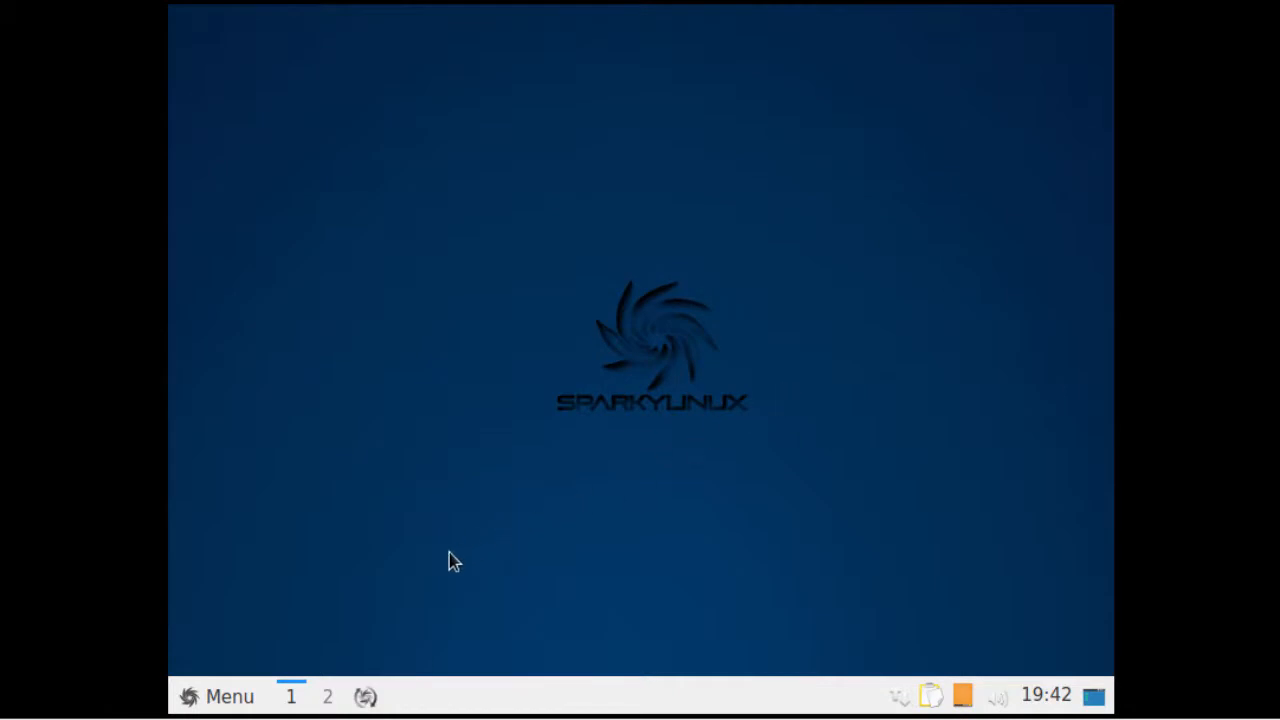
- Open the LXQt application menu and close it again
left_click(212, 700)
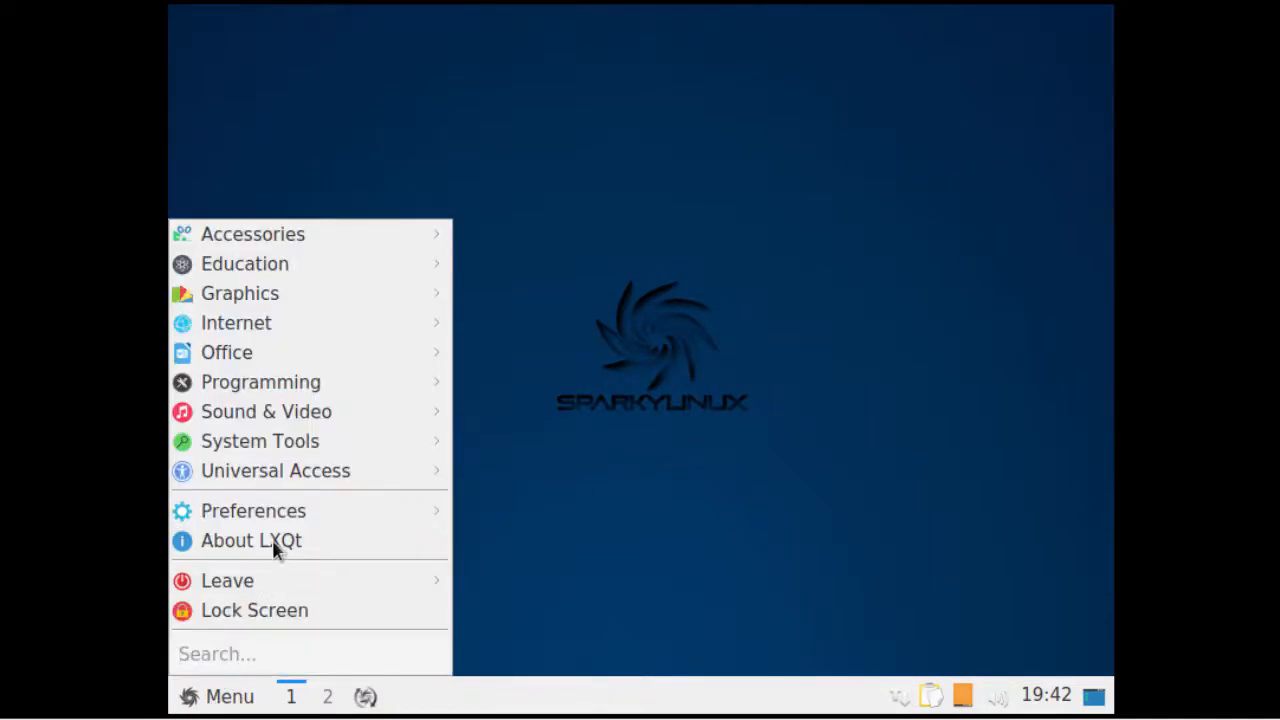
mouse_move(434, 386)
left_click(606, 312)
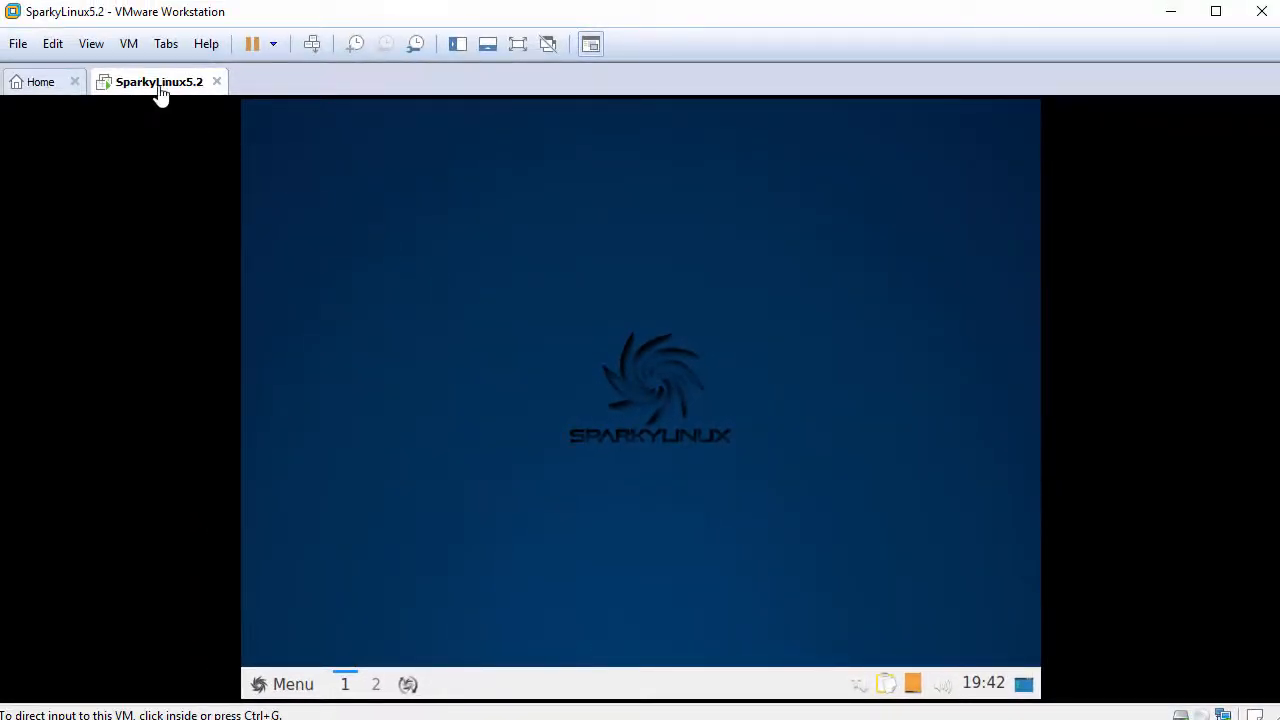
- Return input control to the VM and launch QTerminal from Menu > System Tools
left_click(91, 44)
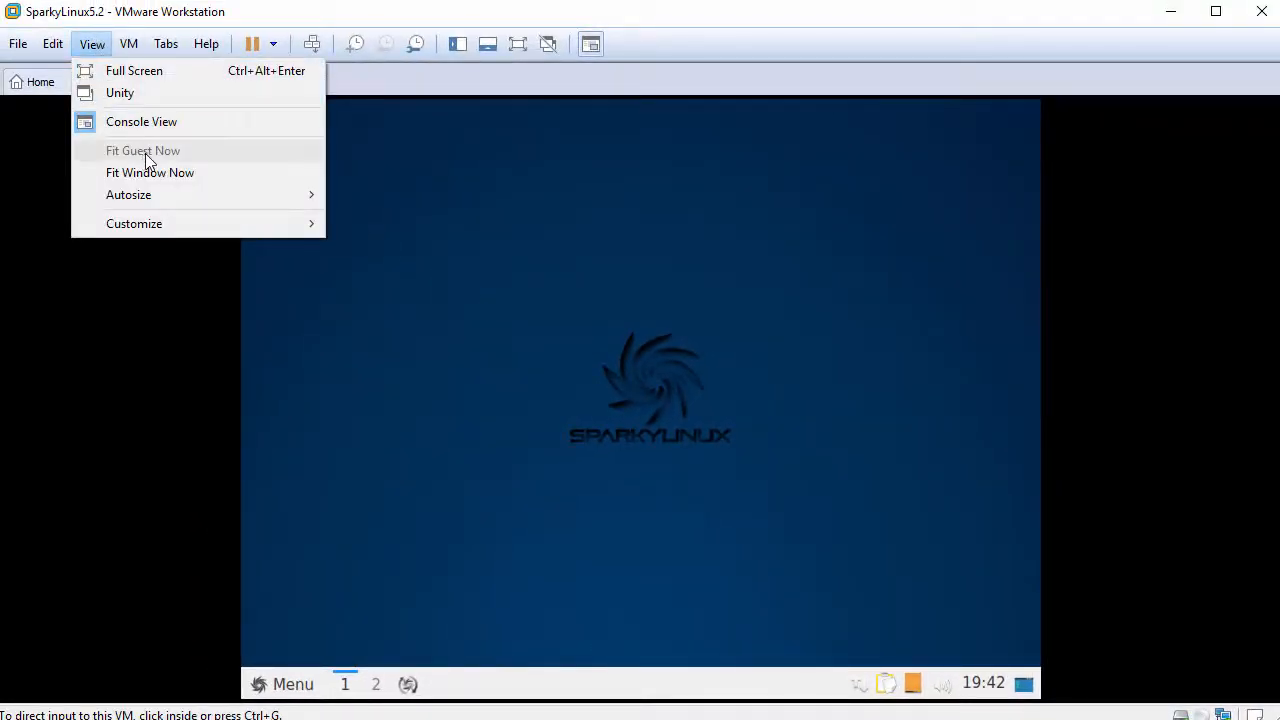
left_click(434, 355)
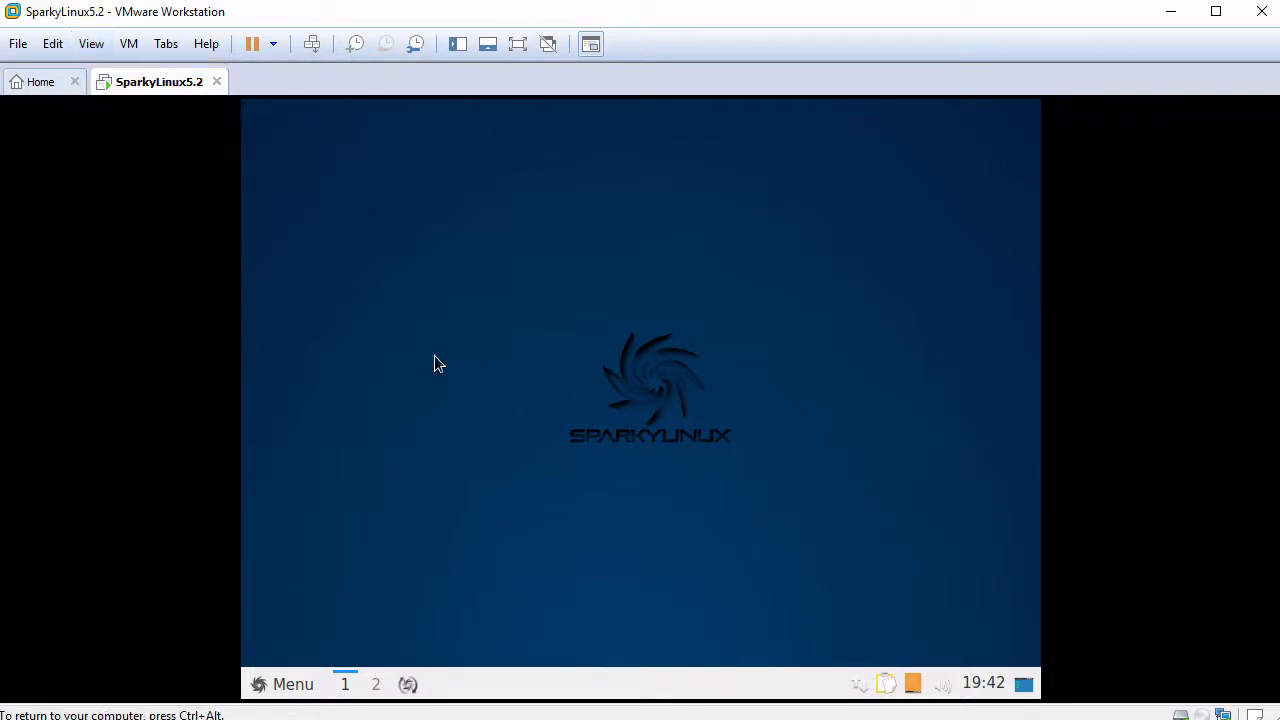
left_click(270, 686)
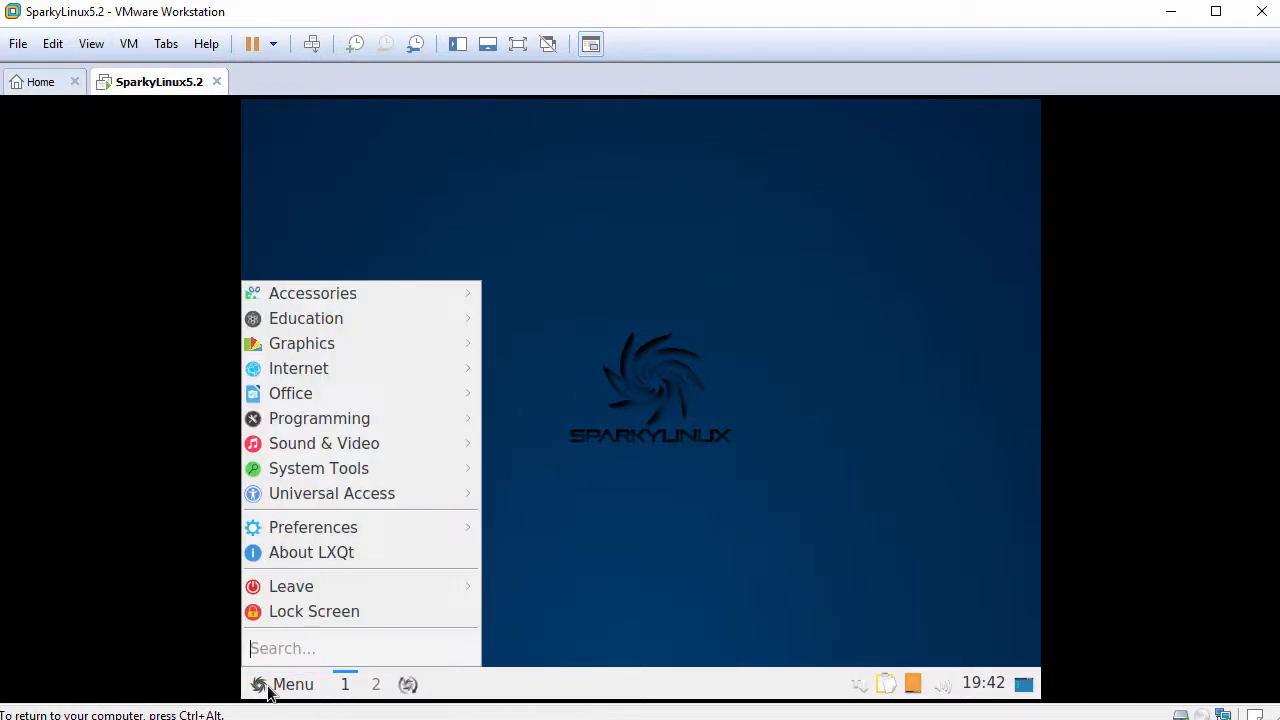
mouse_move(379, 472)
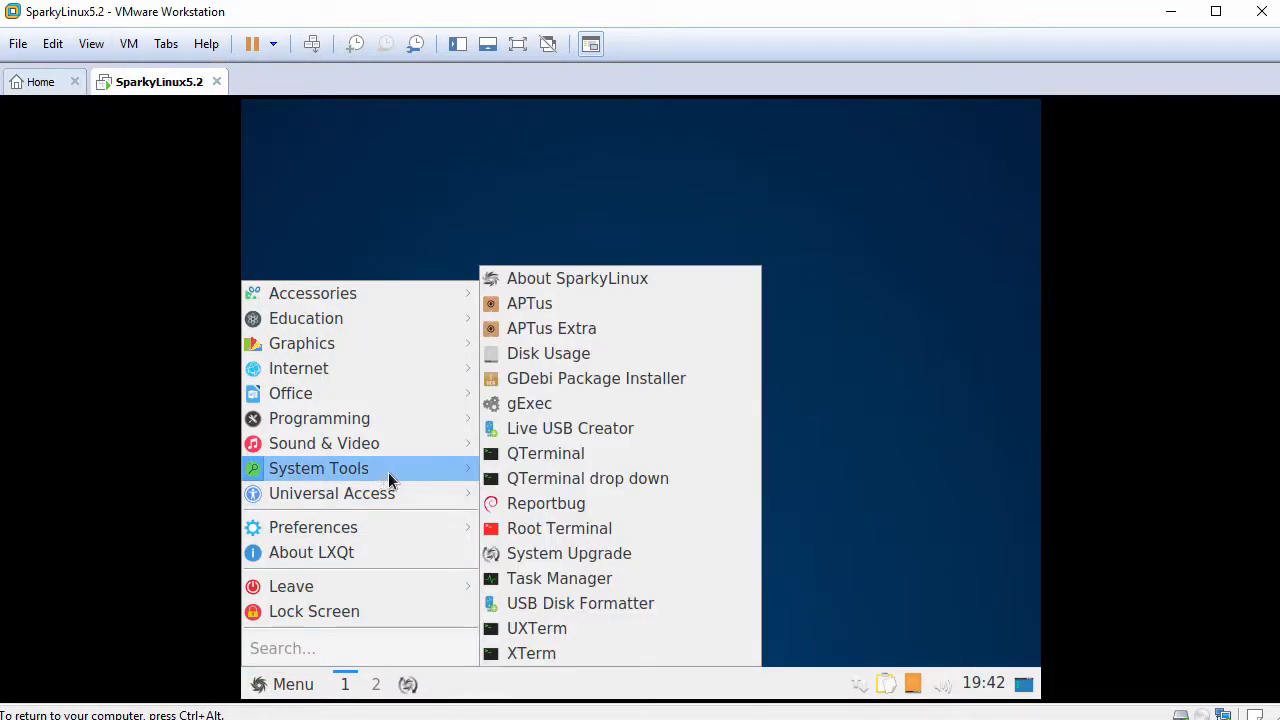
left_click(566, 460)
- Enlarge the terminal font two steps with Ctrl++ and widen the terminal window
key("ctrl+plus")
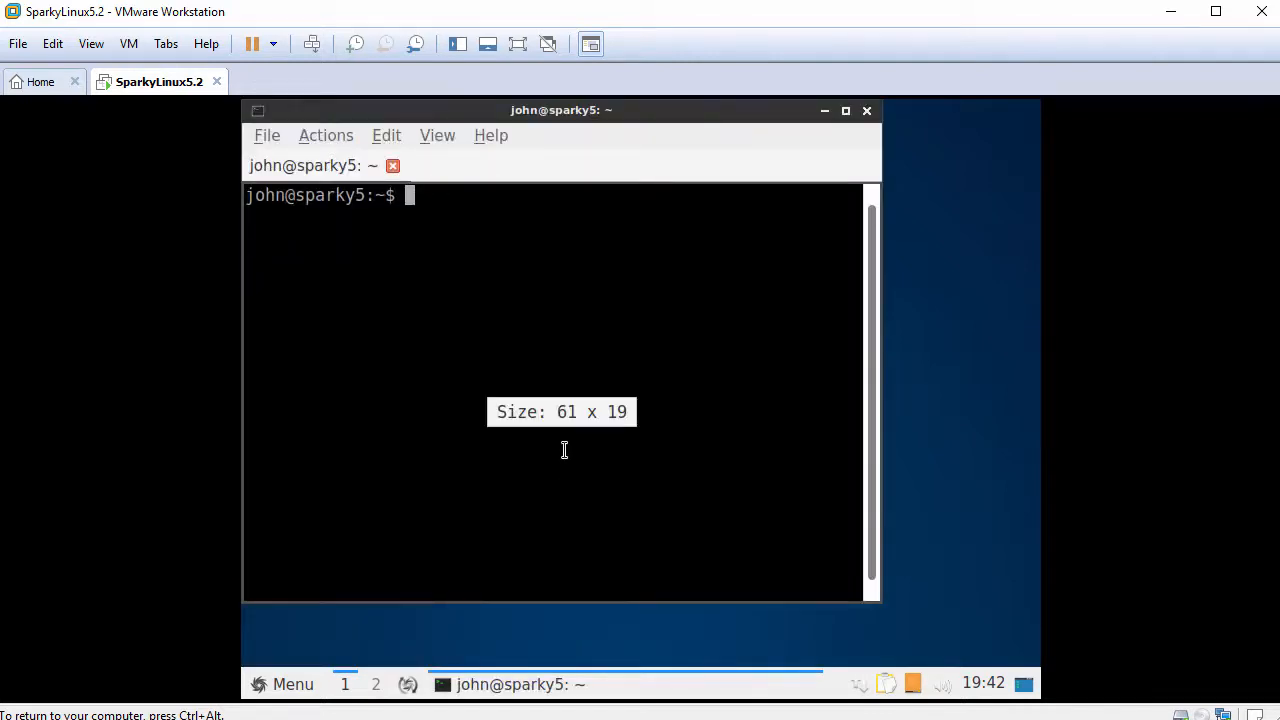
key("ctrl+plus")
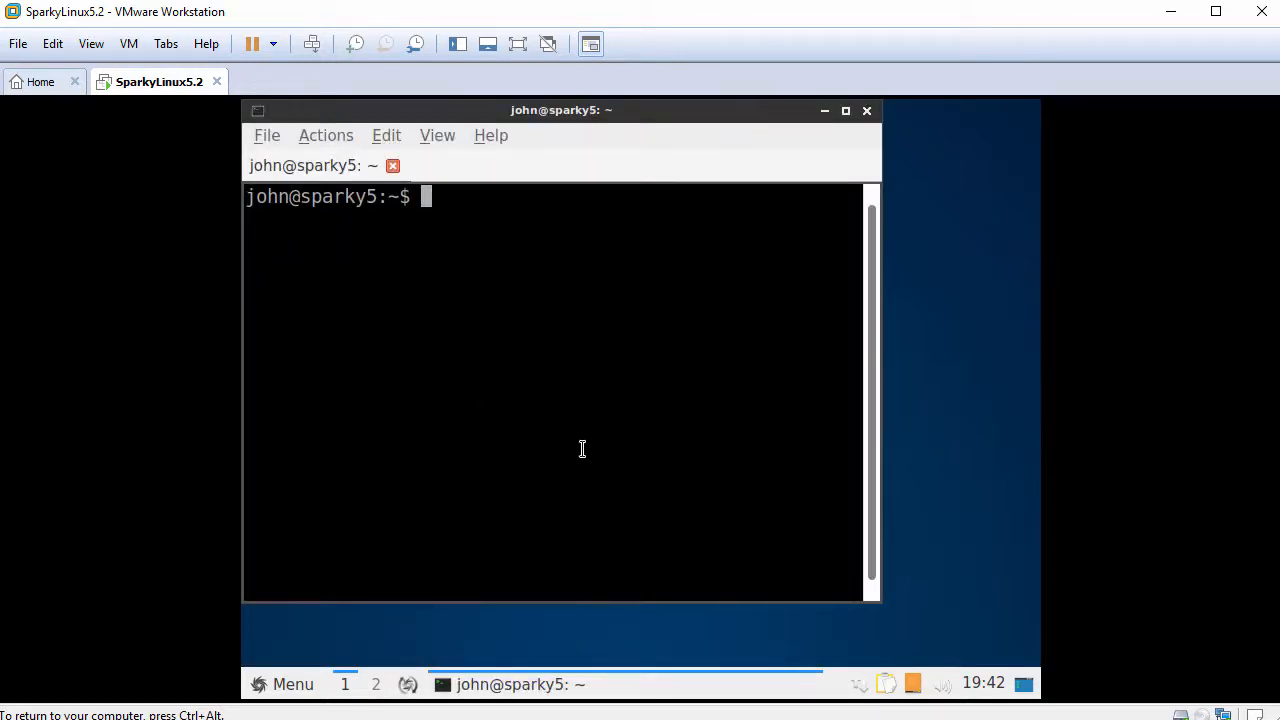
left_click_drag(875, 446, 1020, 444)
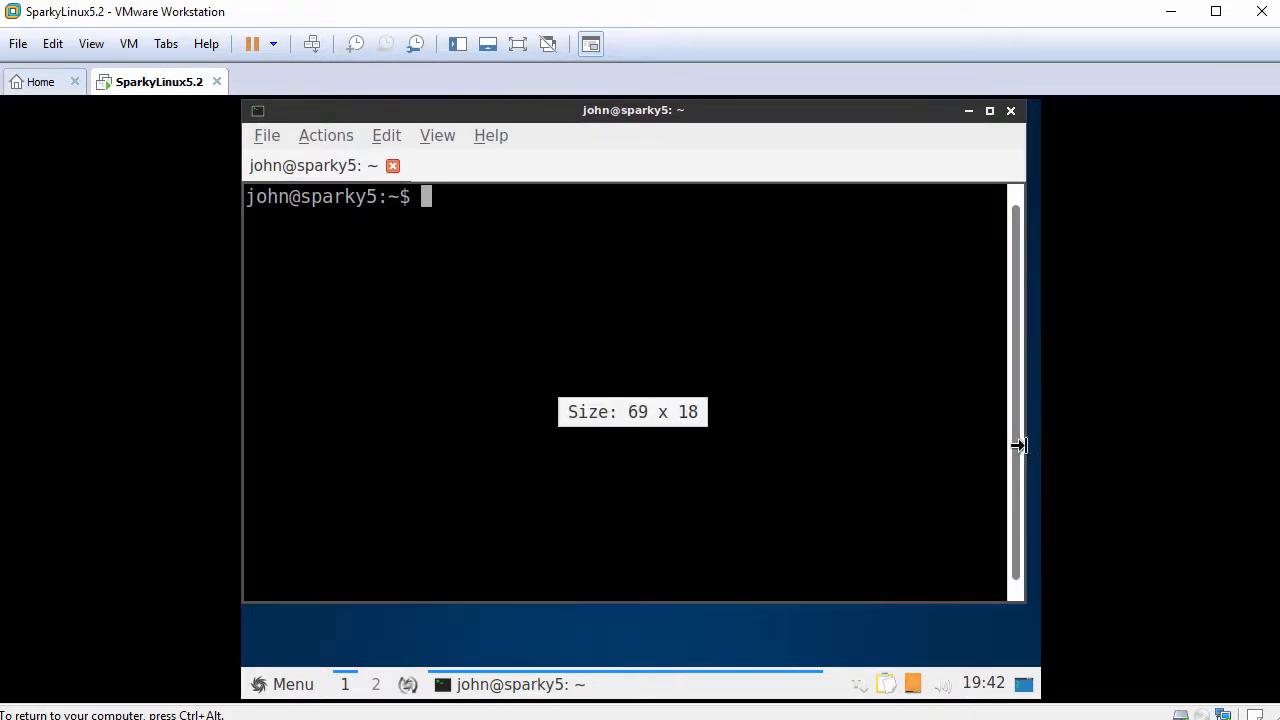
- Run whoami to check which user is logged in
key("Return")
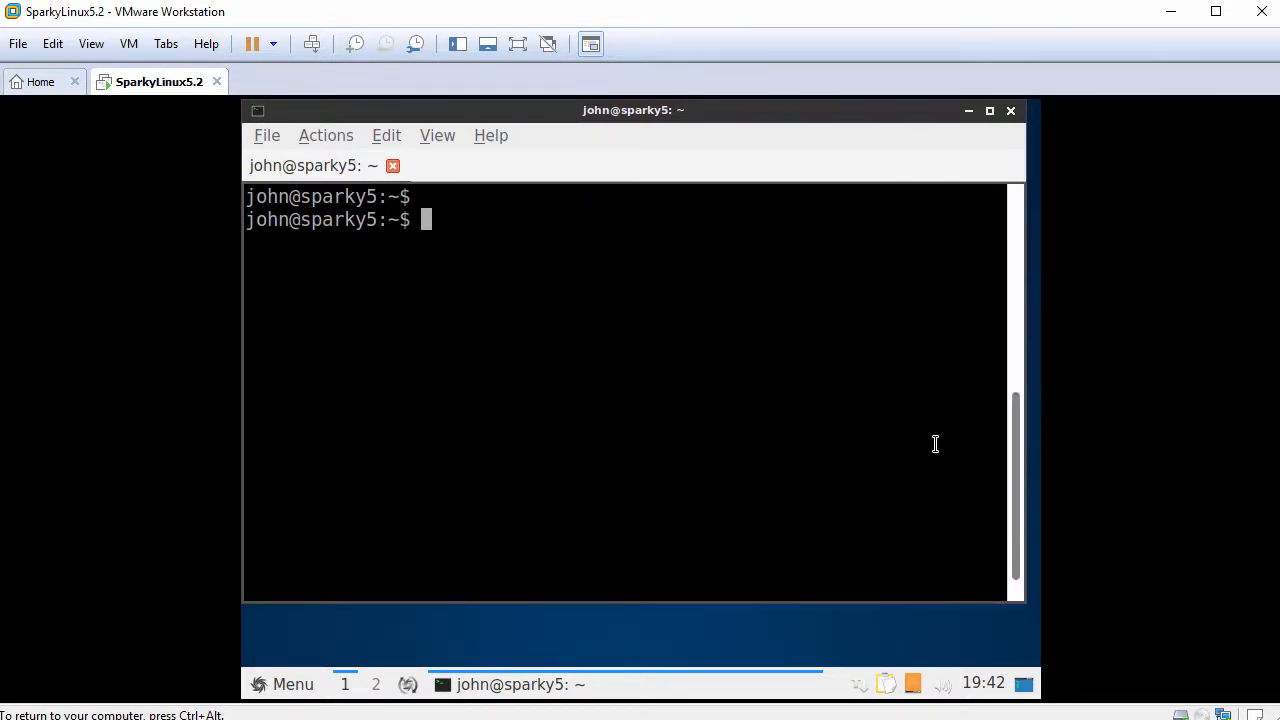
type("whoami")
key("Return")
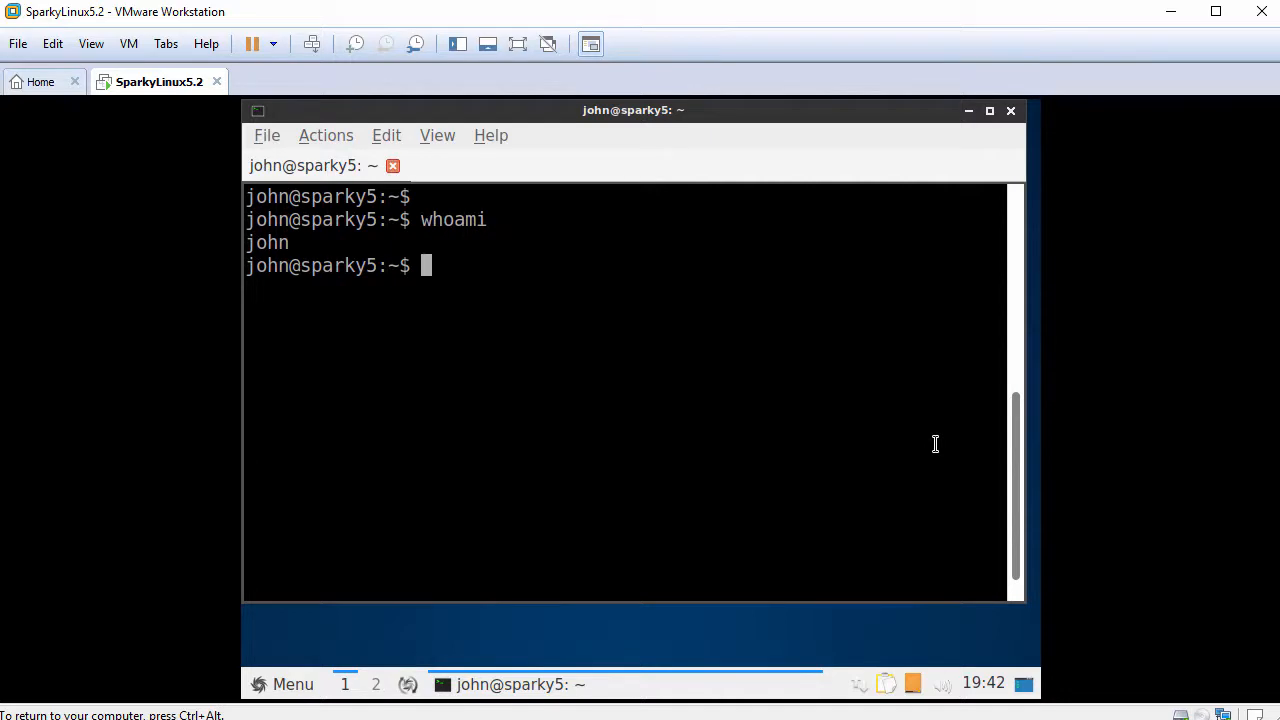
key("Return")
- Become root with sudo bash, change to root's home with cd, and verify with whoami
type("sudo ")
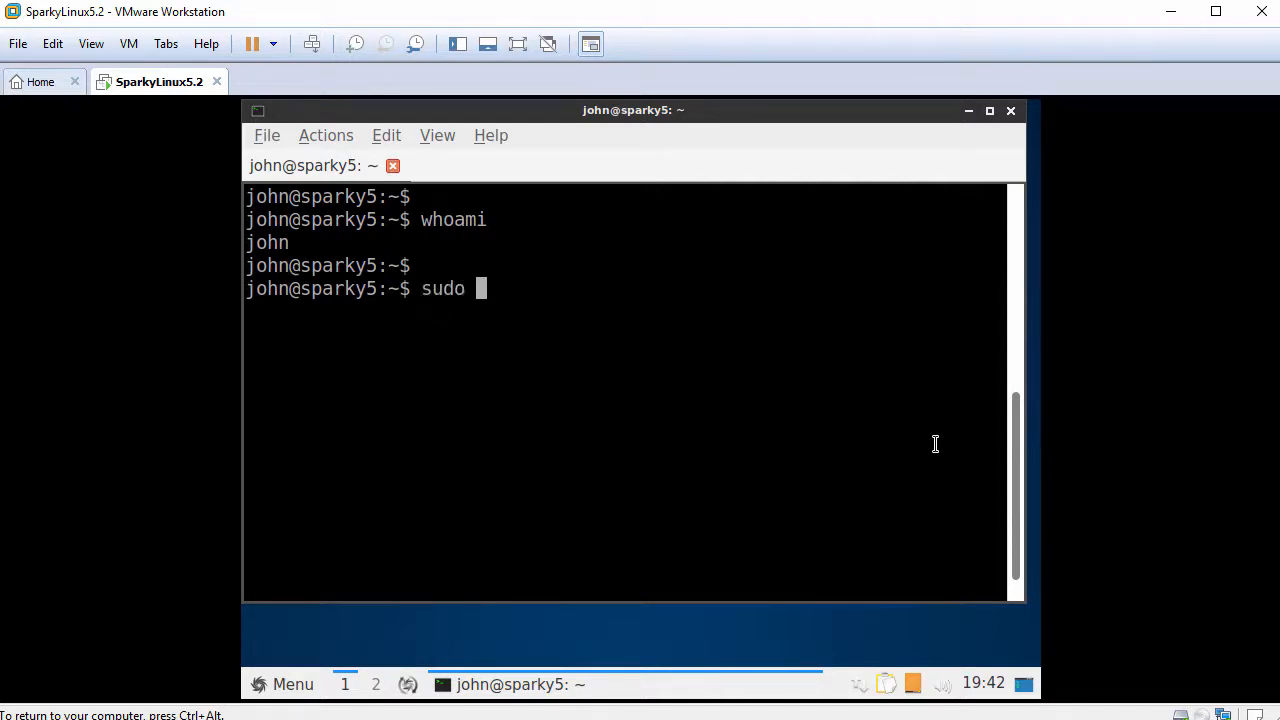
type("bash")
key("Return")
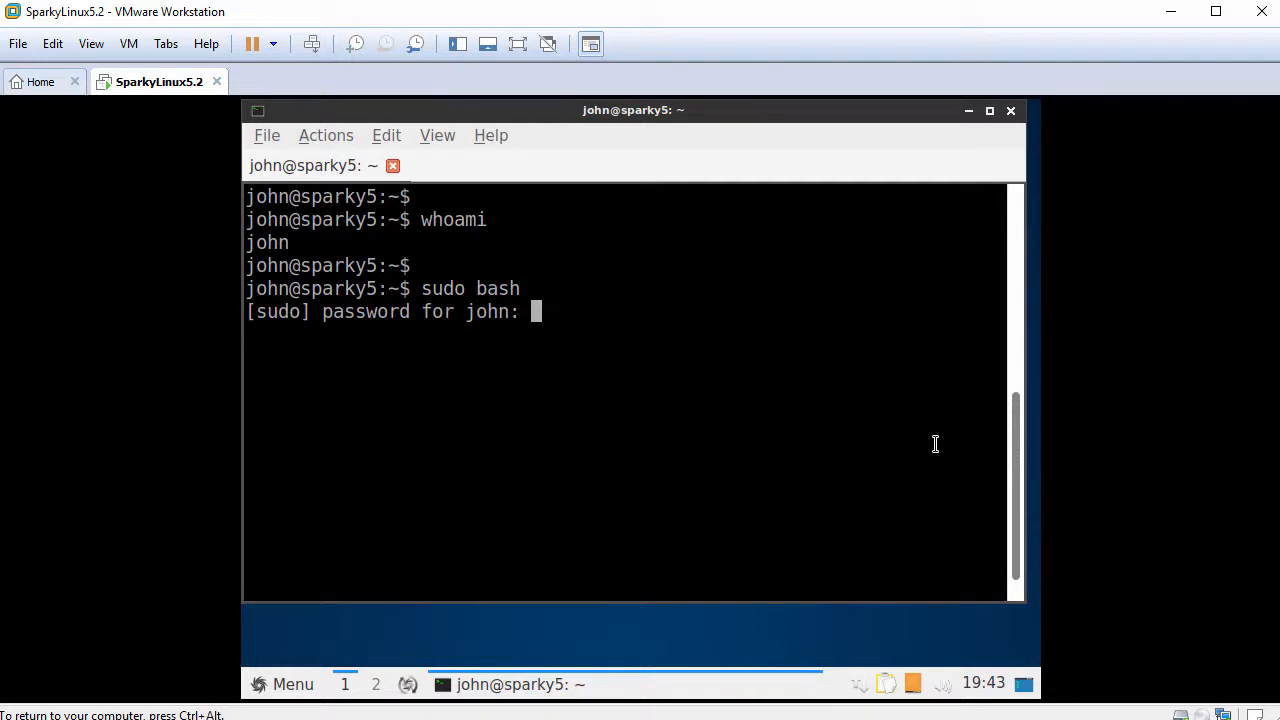
key("Return")
type("cd")
key("Return")
key("Return")
type("who")
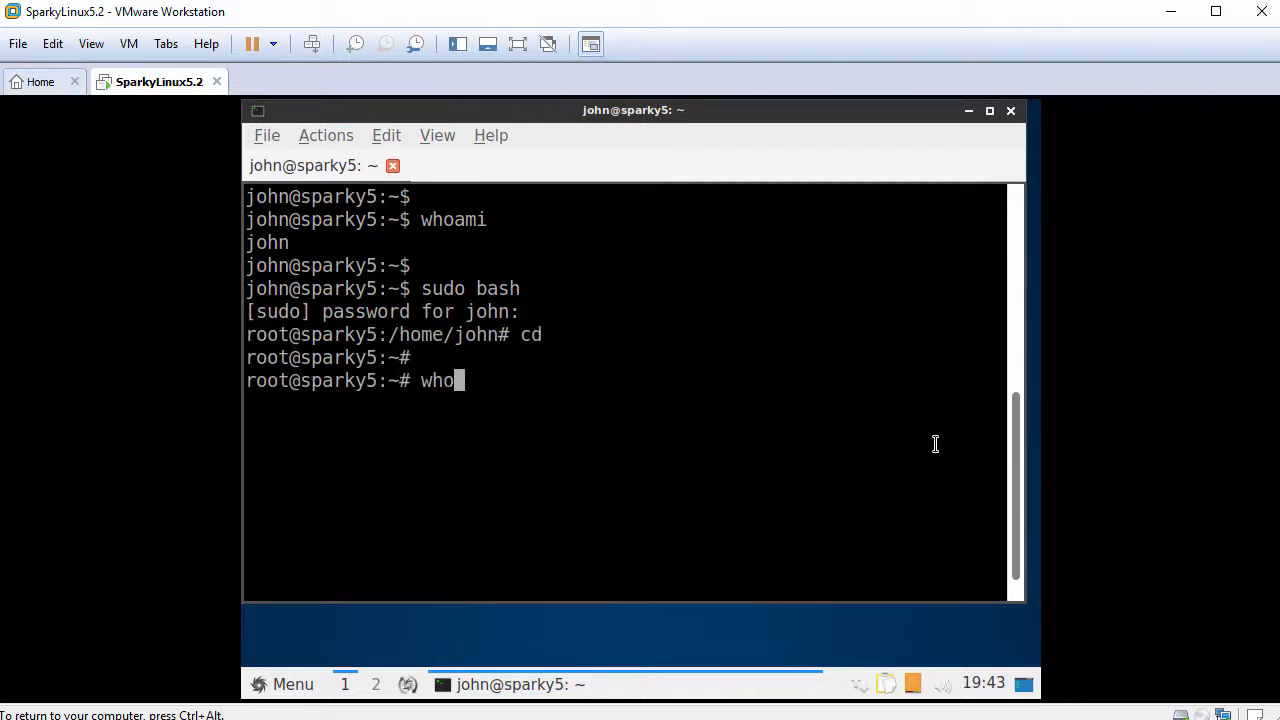
type("ami")
key("Return")
key("Return")
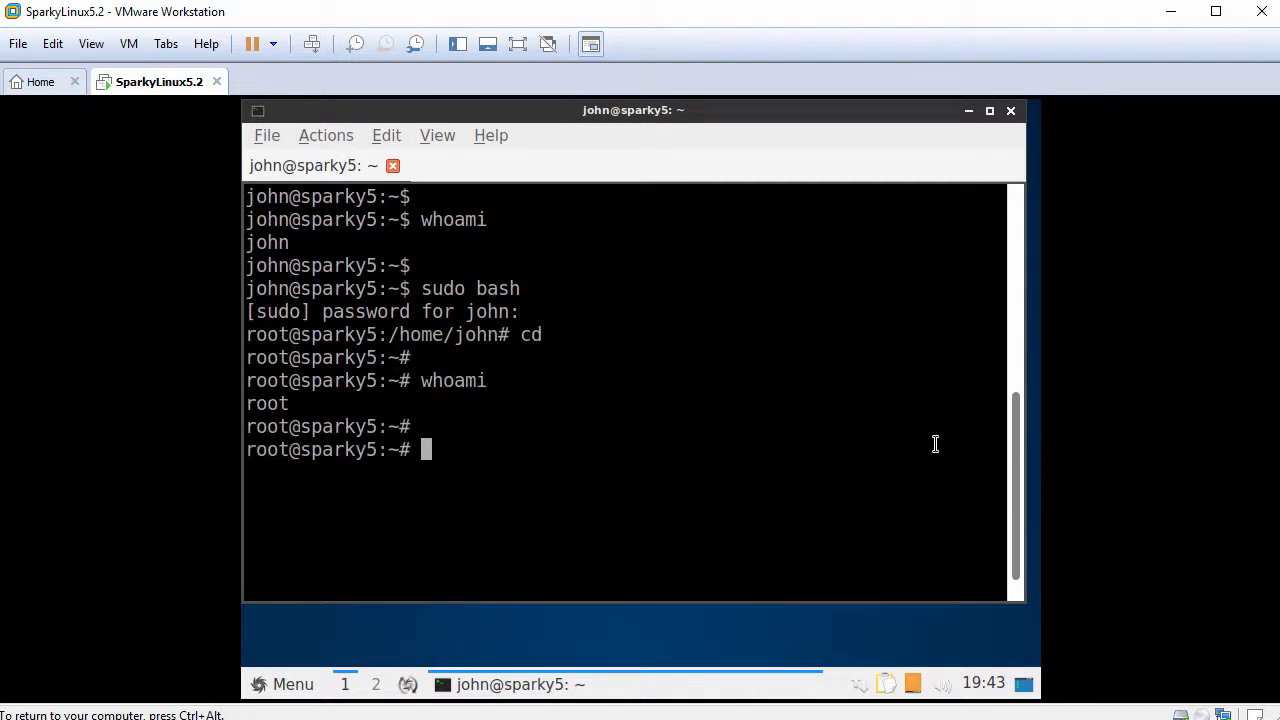
type("ping -c ")
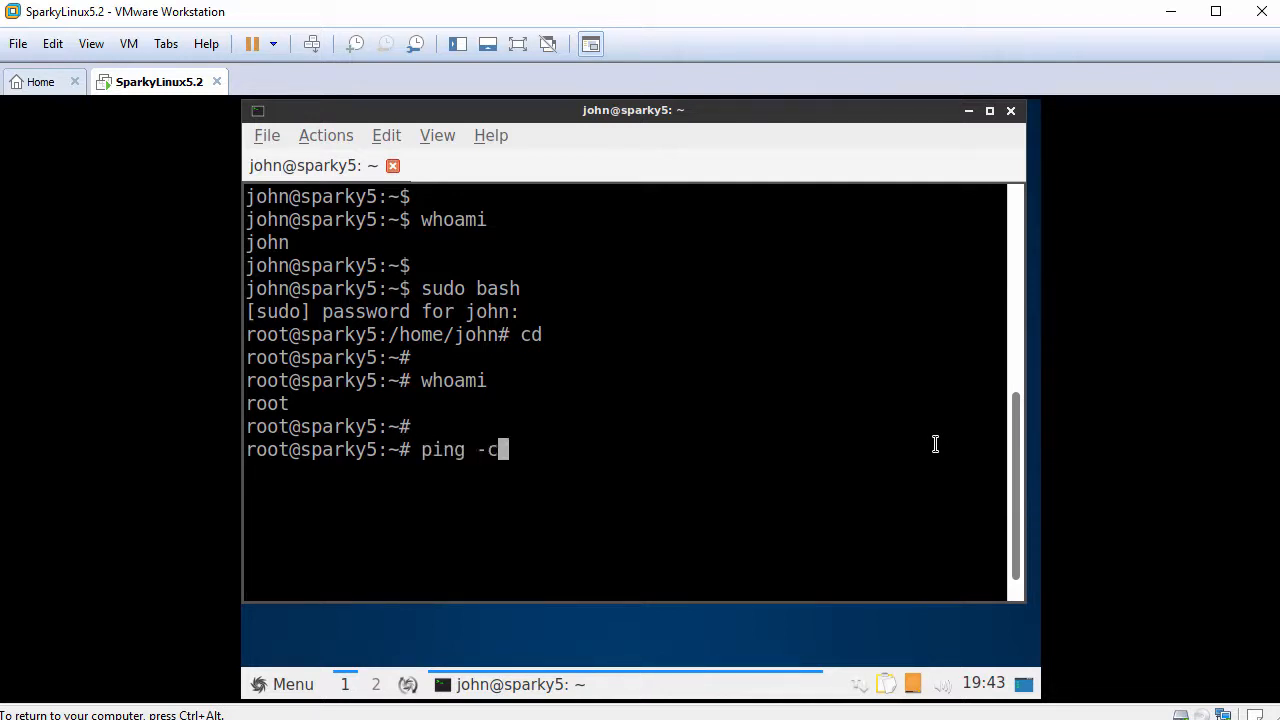
type("3 www.goog")
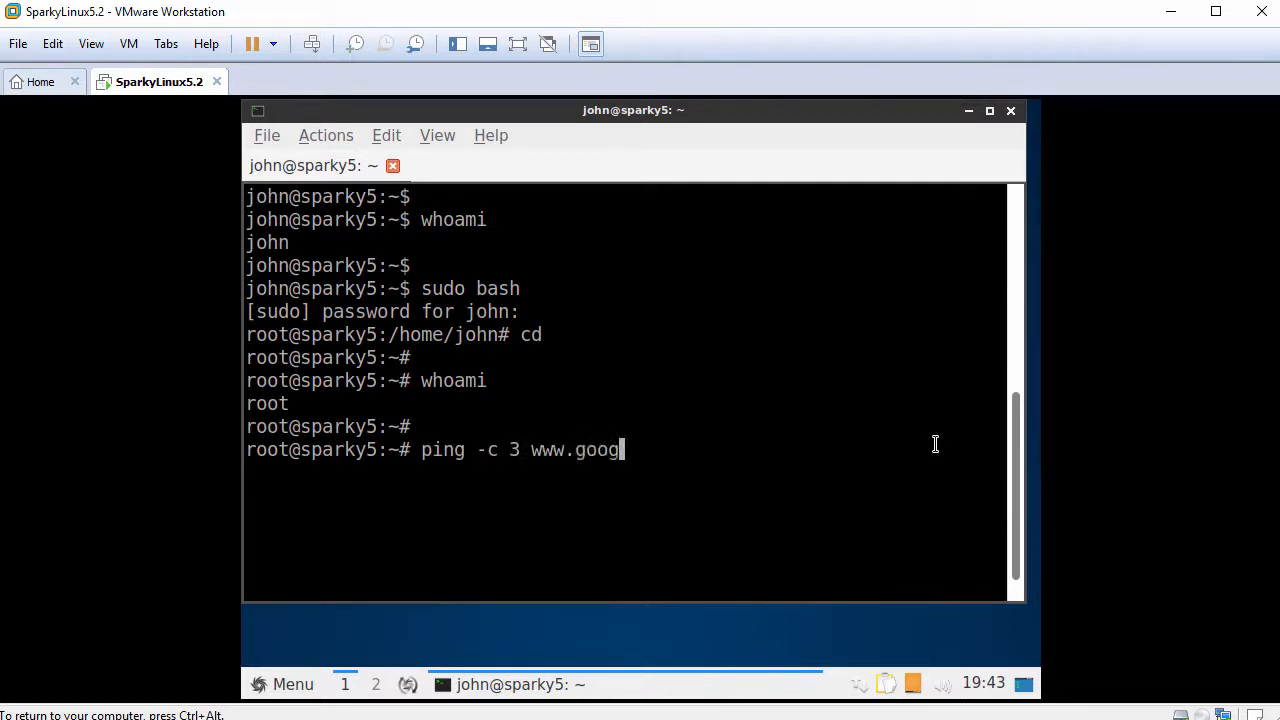
type("le.com")
key("Return")
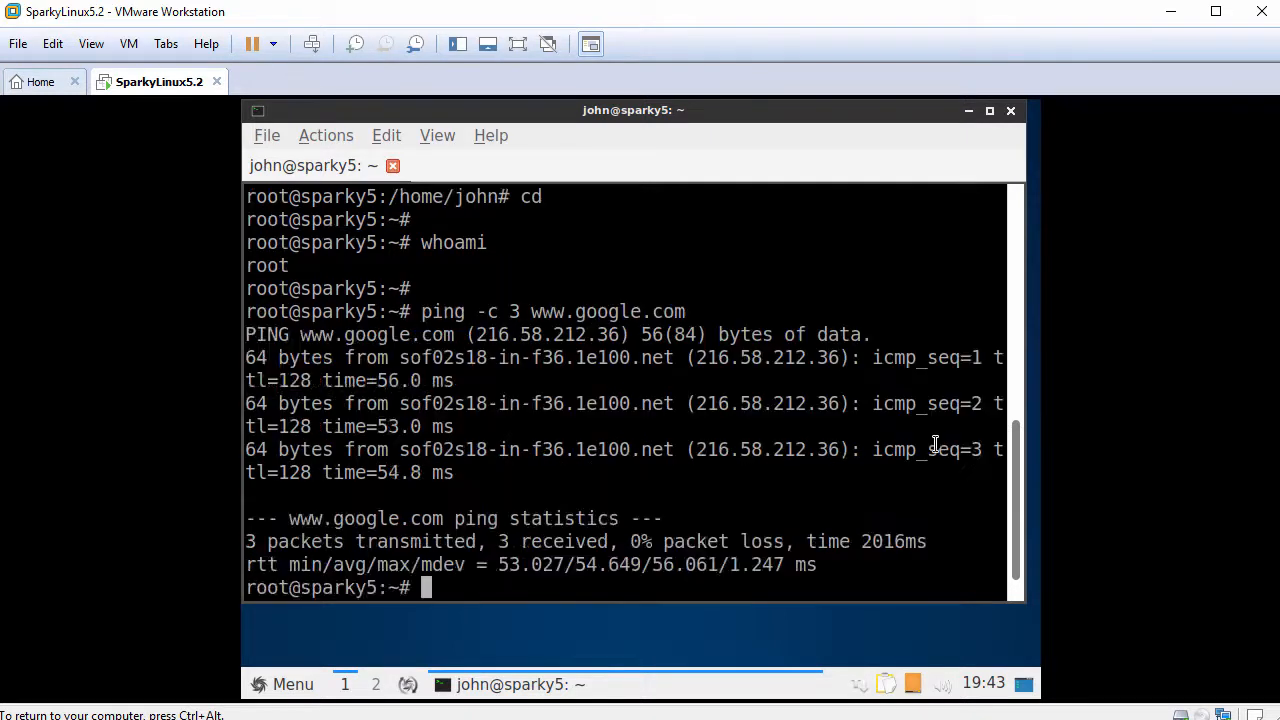
key("Return")
- Run apt update to refresh the package lists
type("apt u")
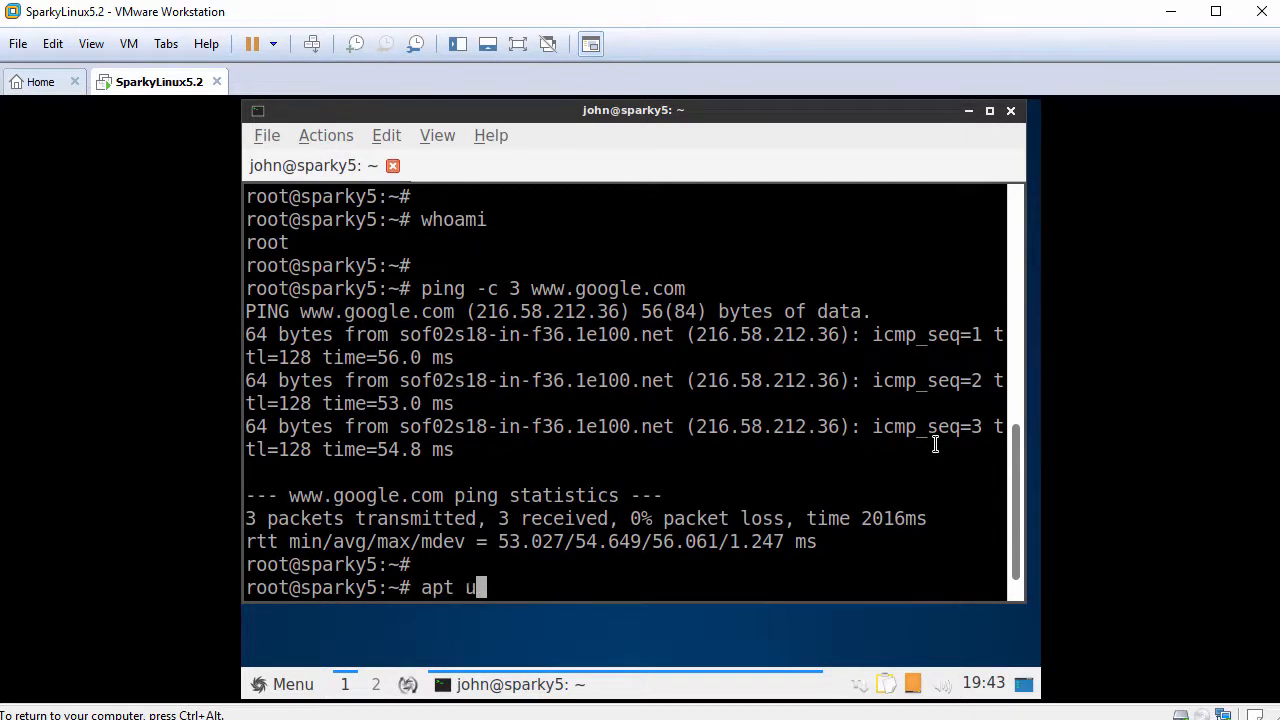
type("pdate")
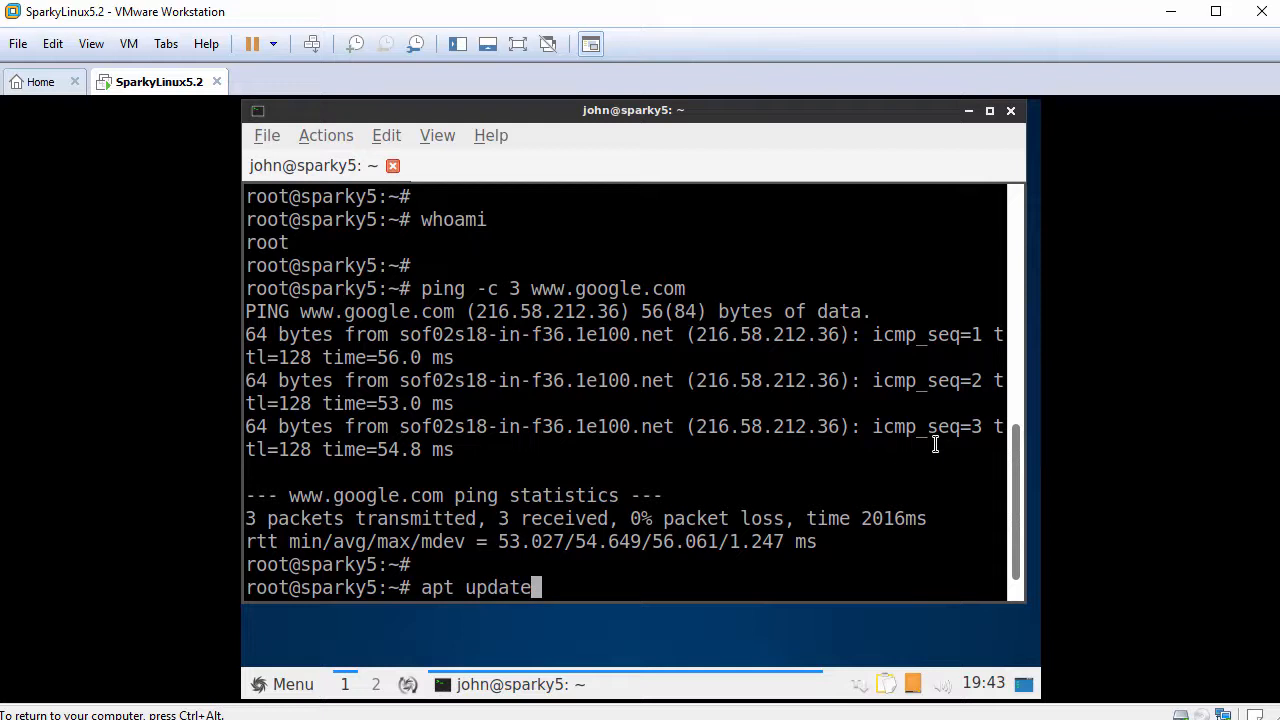
key("Return")
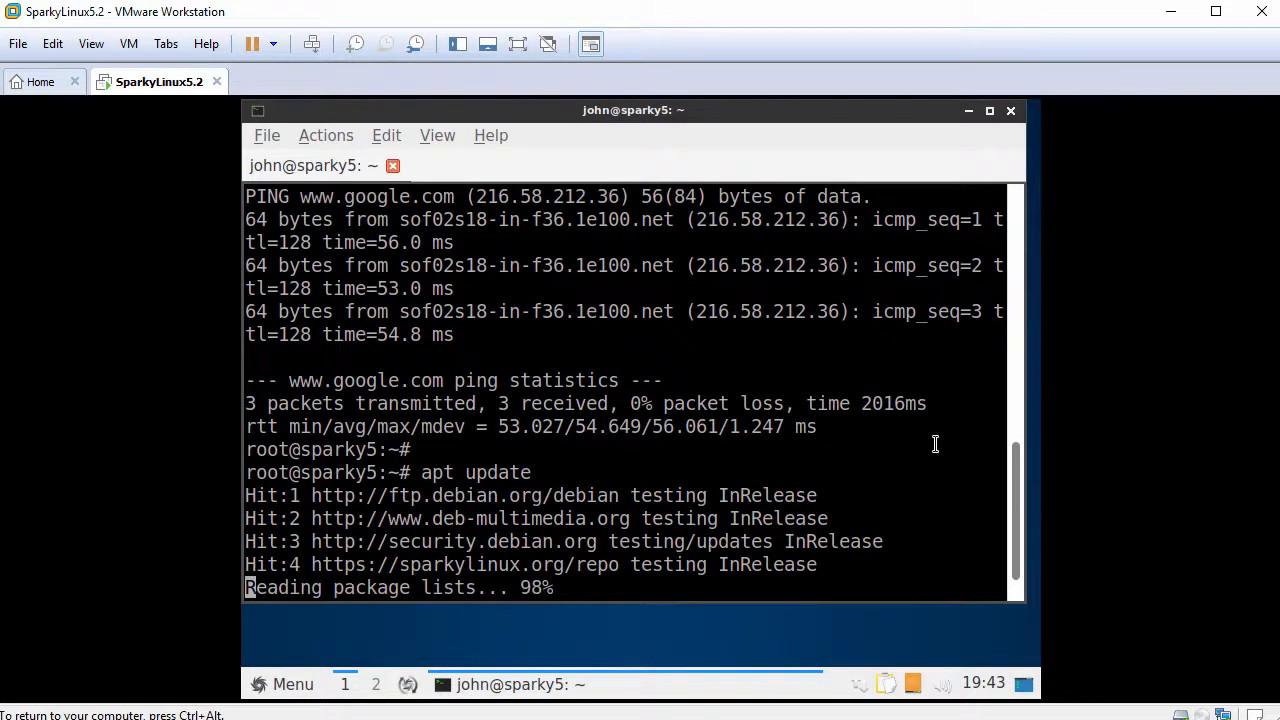
key("Return")
- Install open-vm-tools-desktop with apt install, answering y to continue
type("apt")
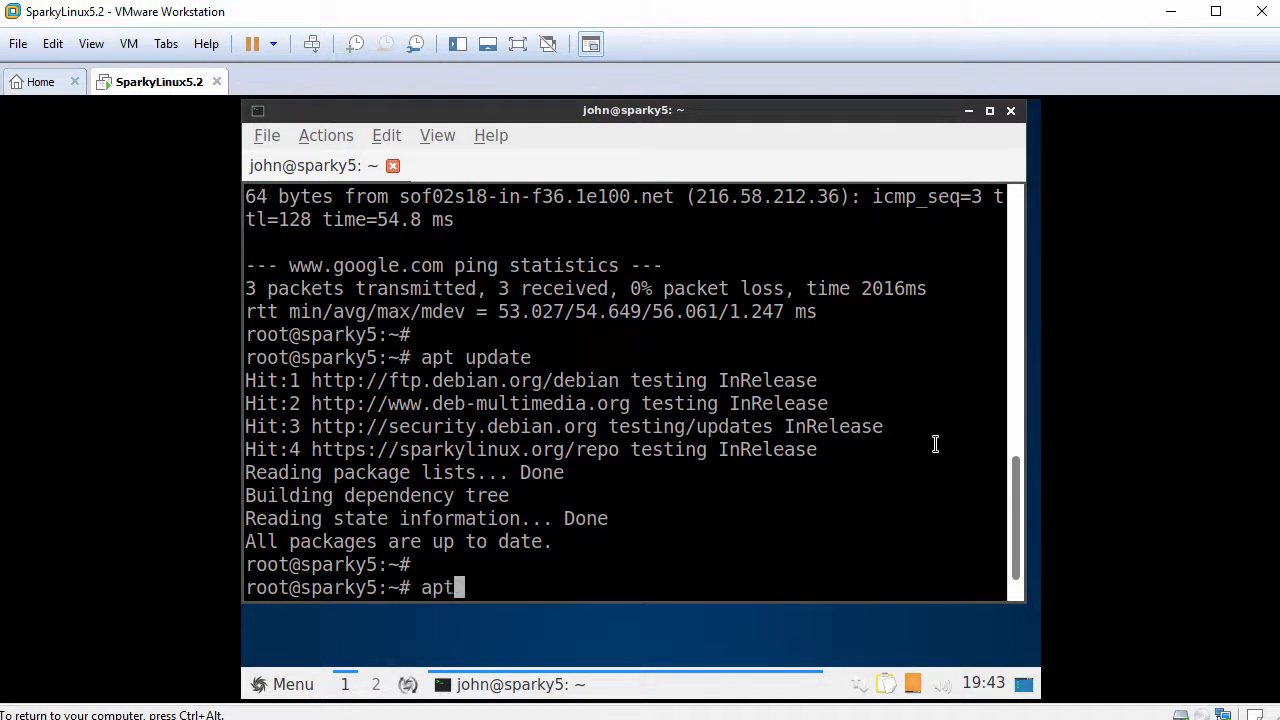
type(" install o")
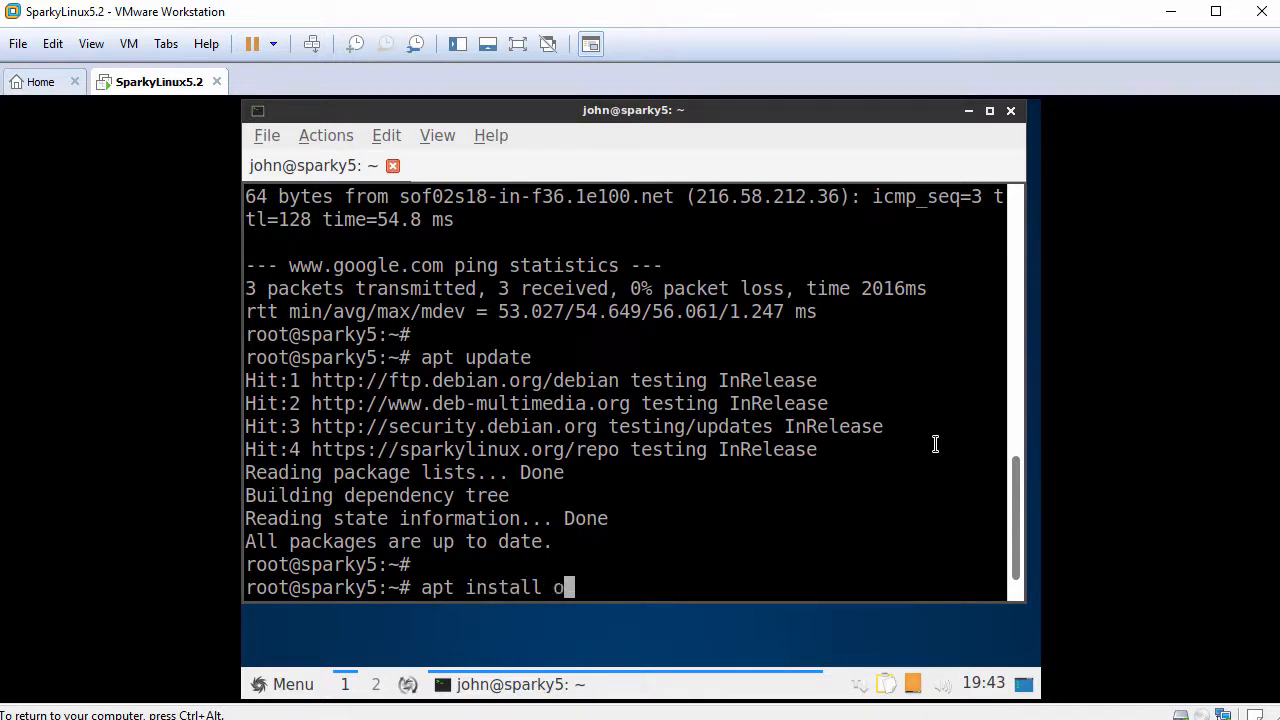
type("pen-vm-t")
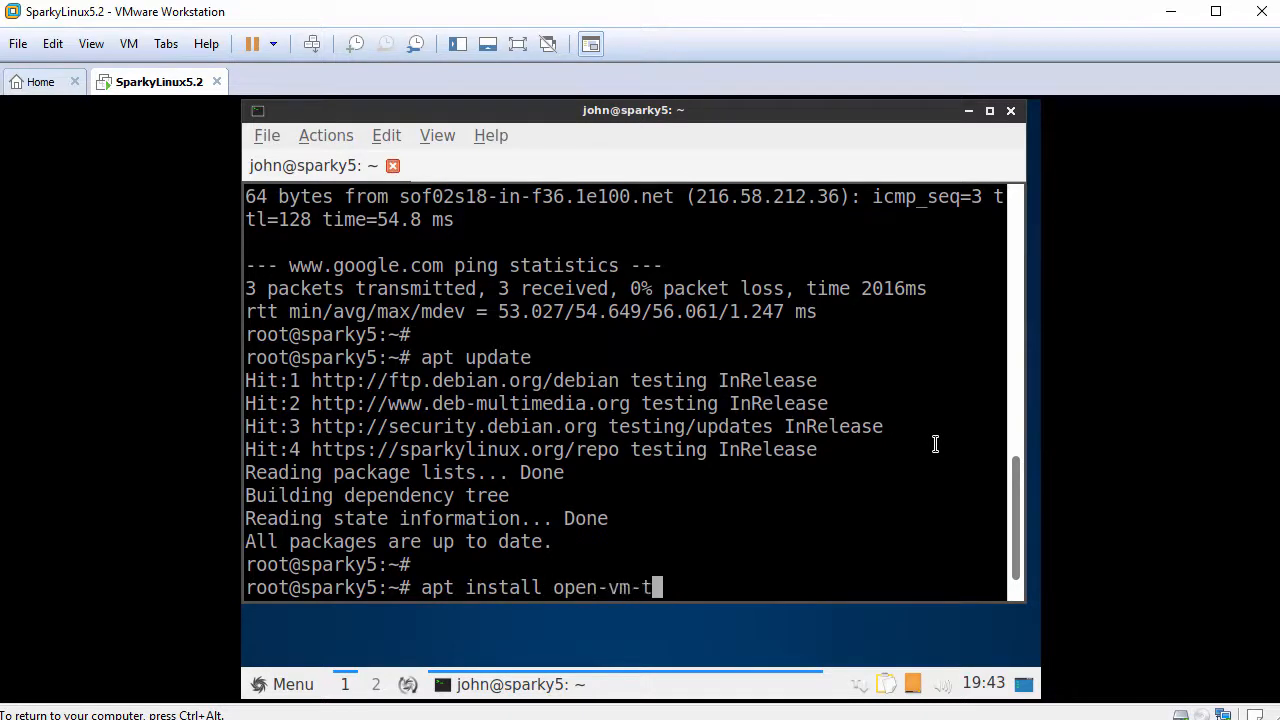
type("ools-desktop")
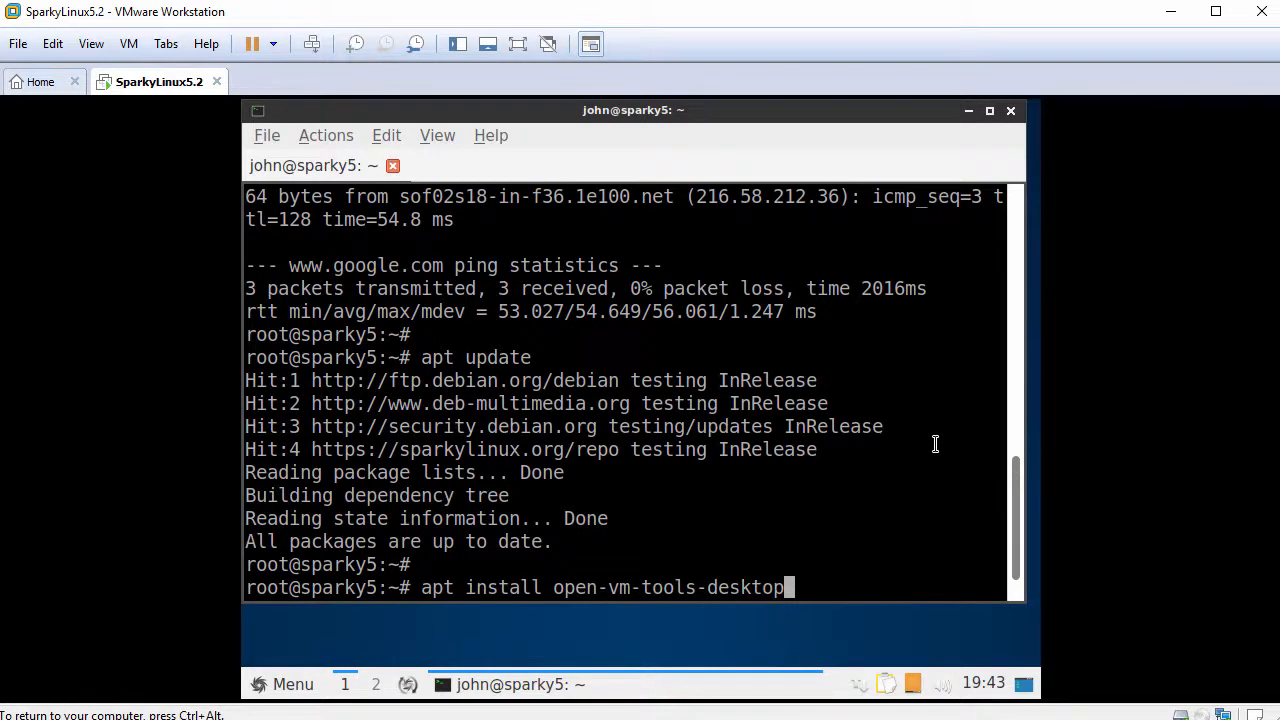
key("Return")
type("y")
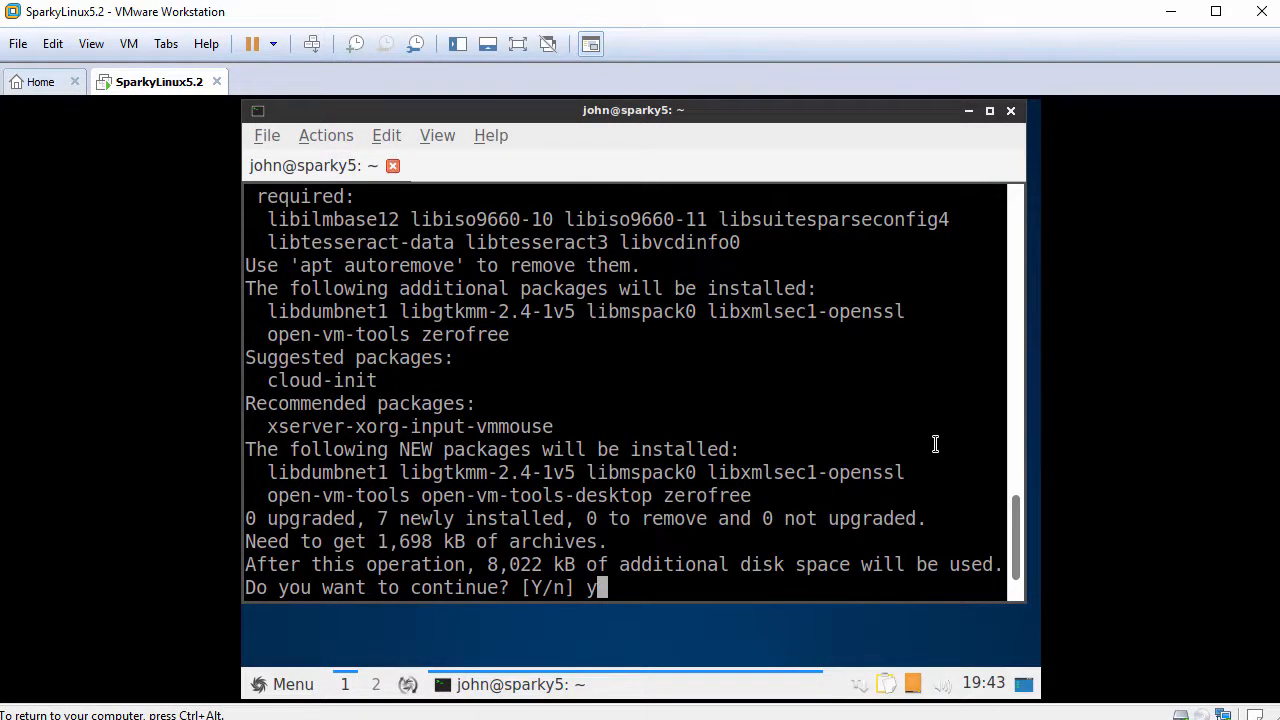
key("Return")
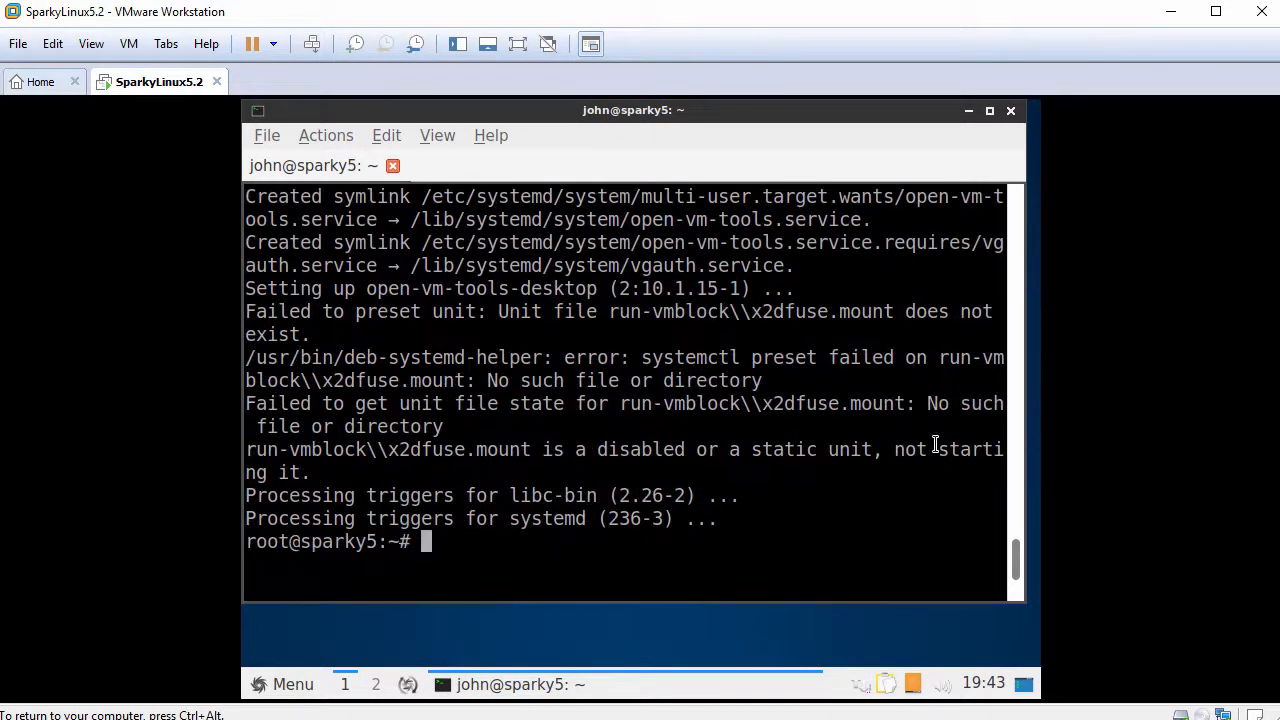
key("Return")
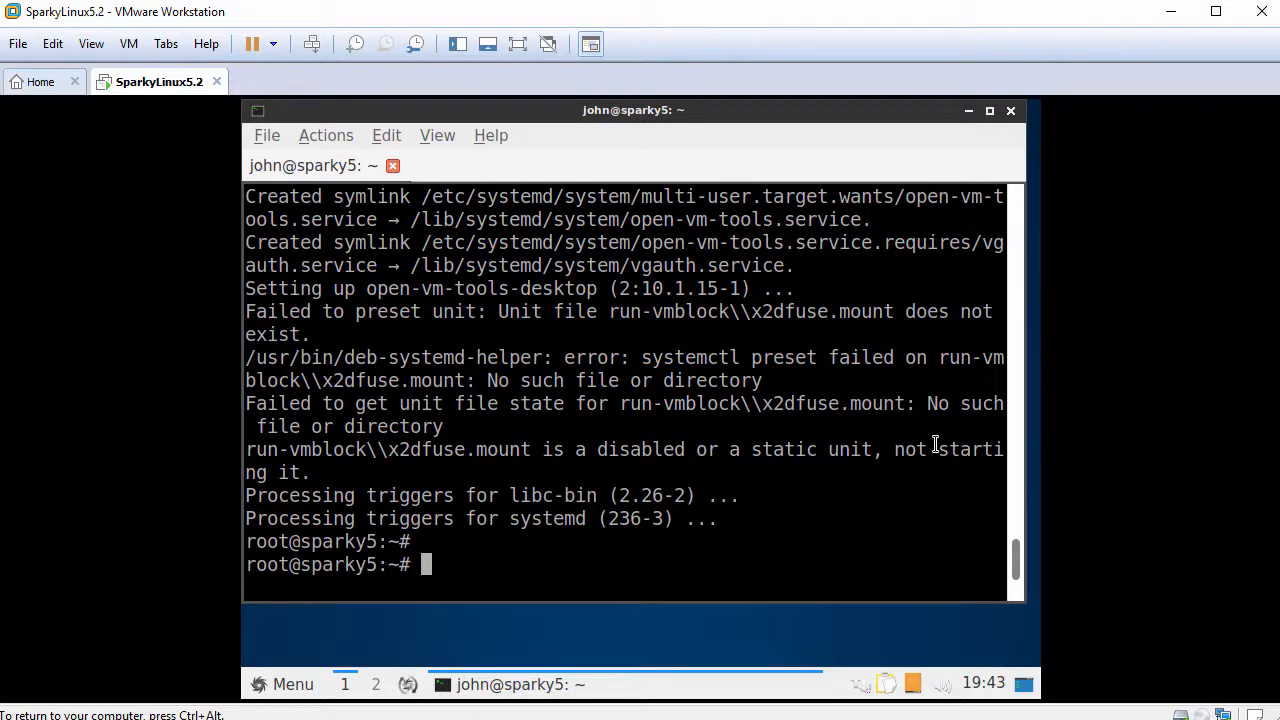
- Close the terminal and reboot the guest via Menu > Leave > Reboot, confirming Yes
left_click(1011, 111)
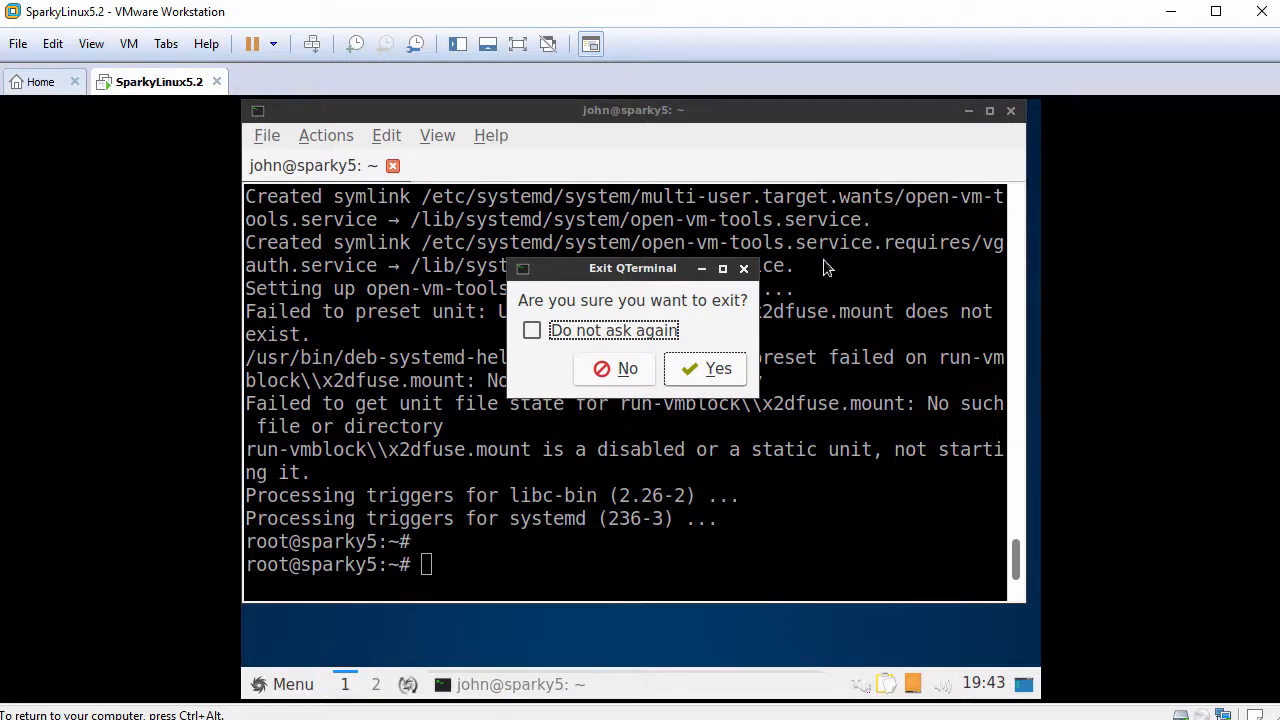
left_click(704, 369)
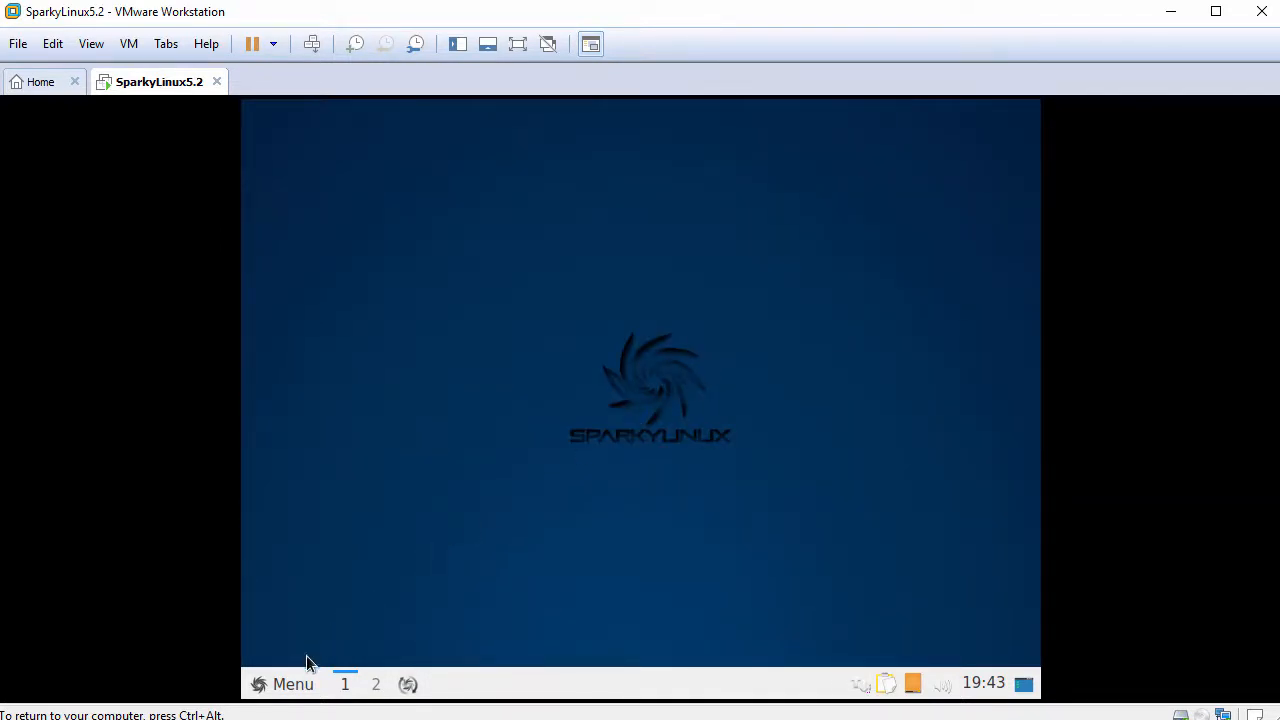
left_click(266, 685)
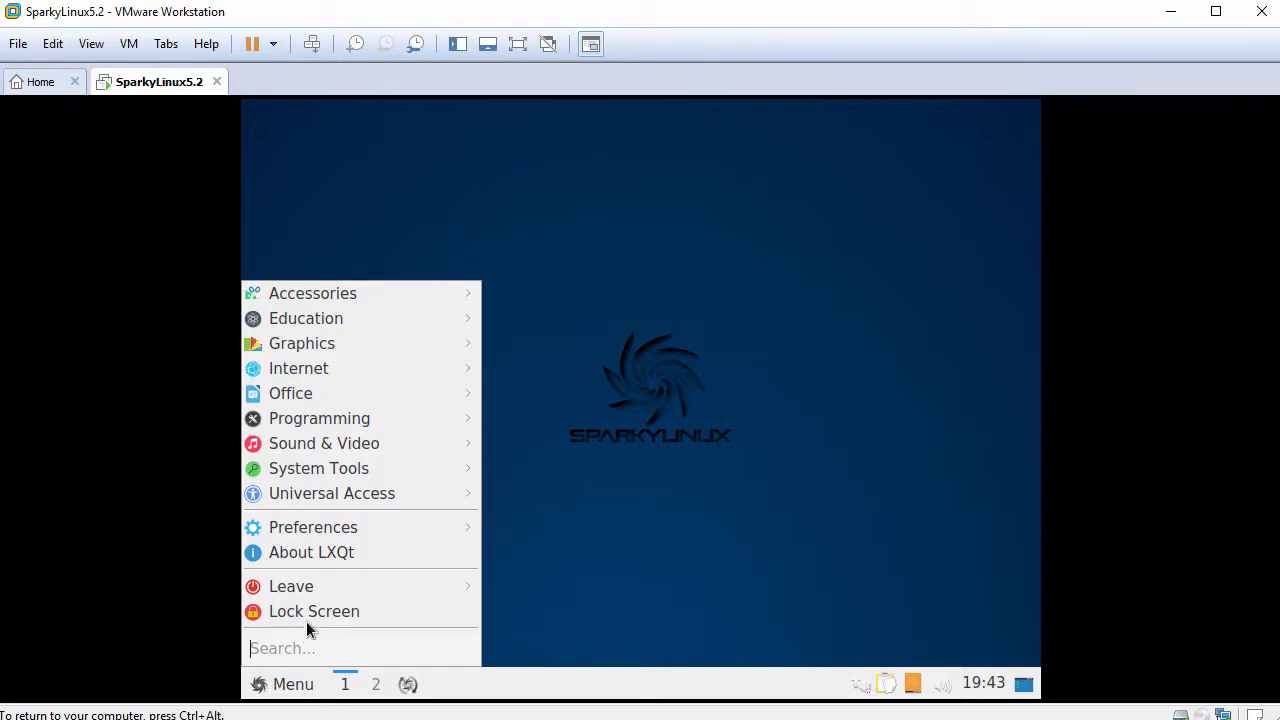
mouse_move(335, 589)
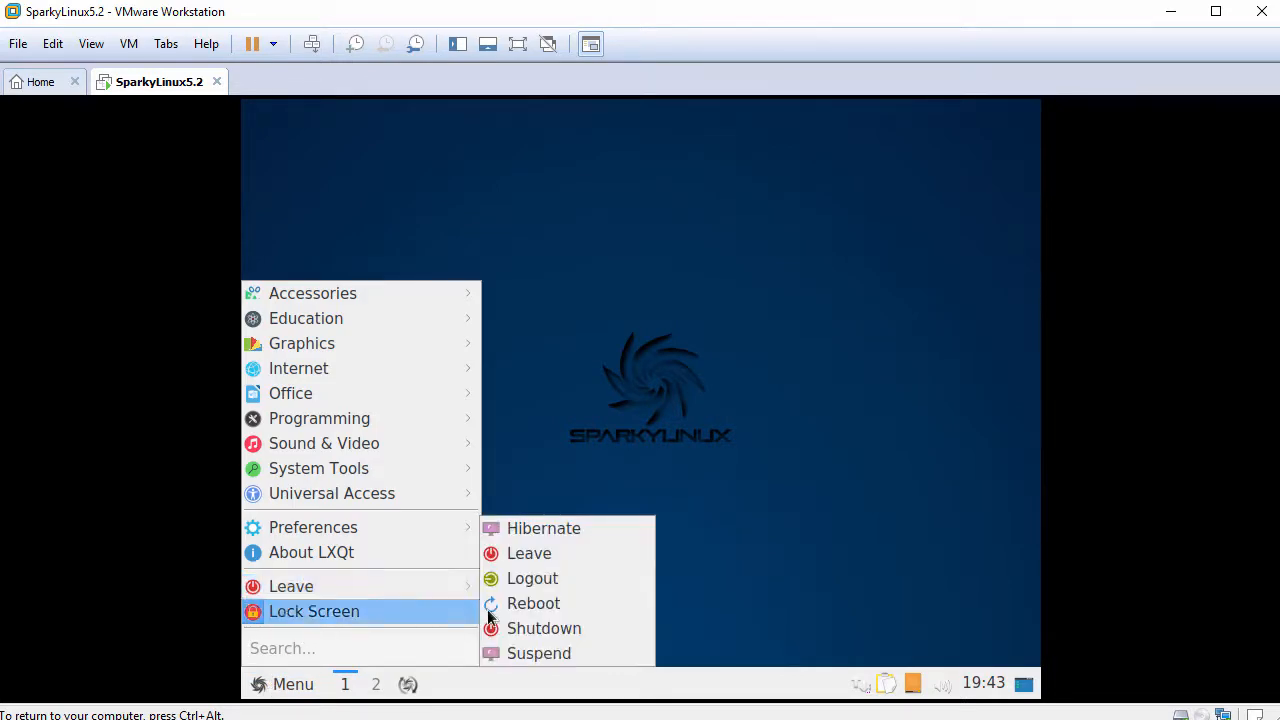
left_click(533, 612)
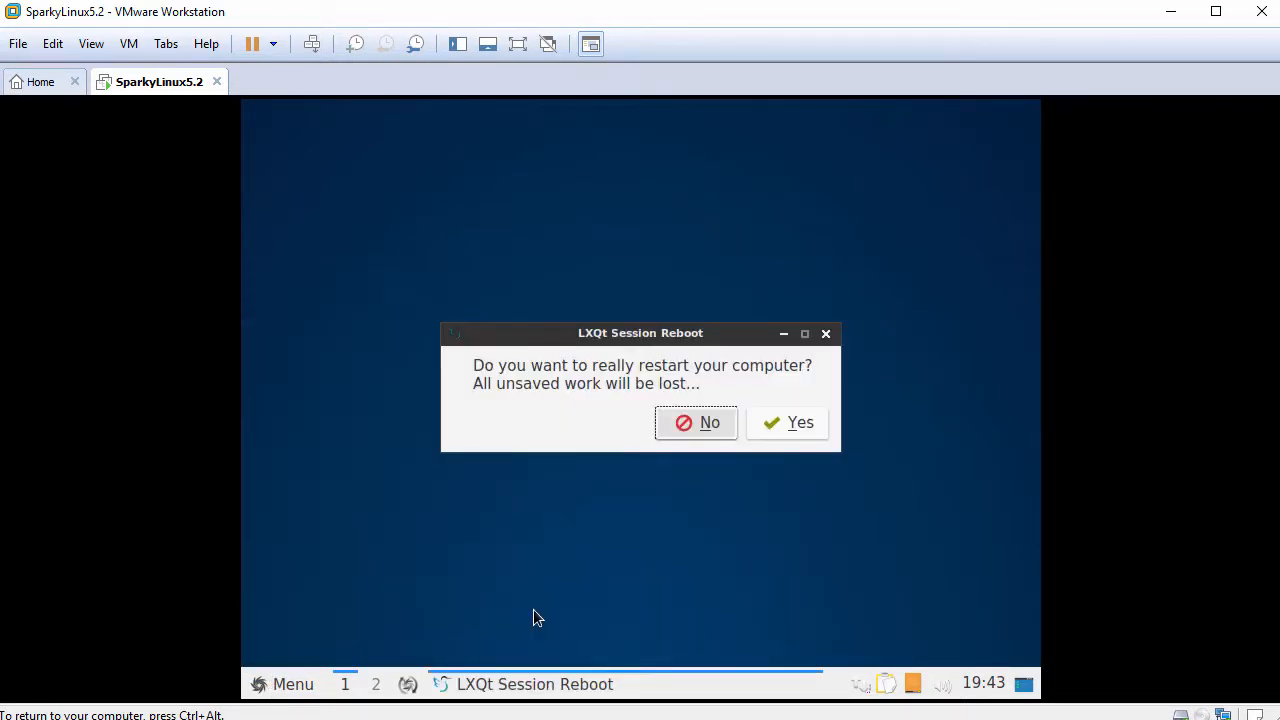
left_click(782, 424)
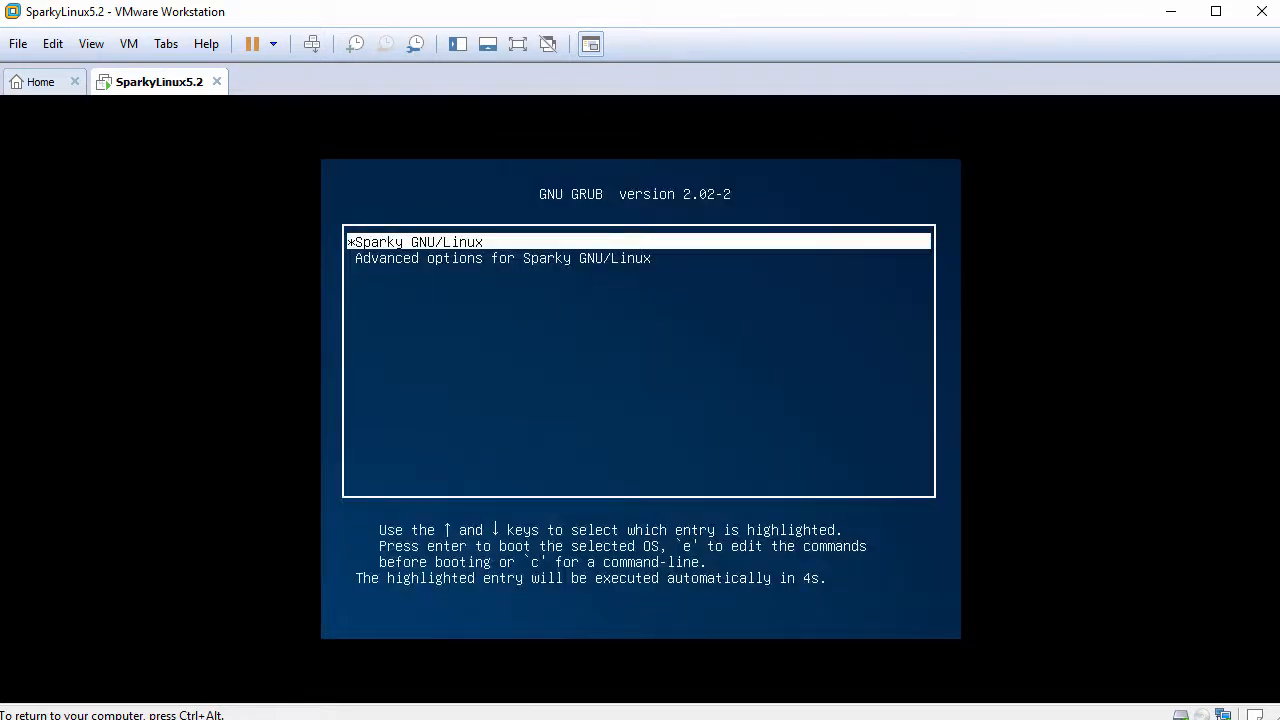
- Boot Sparky GNU/Linux from GRUB and log in with the user's username and password
key("Return")
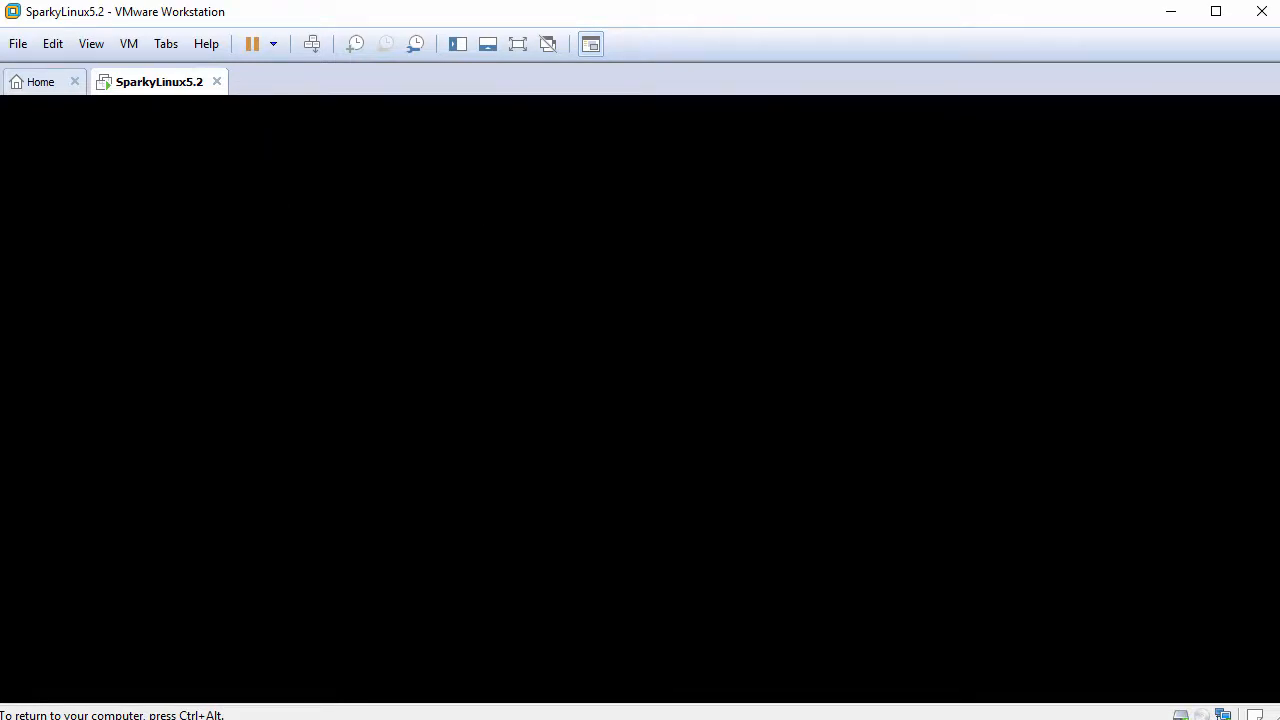
type("john")
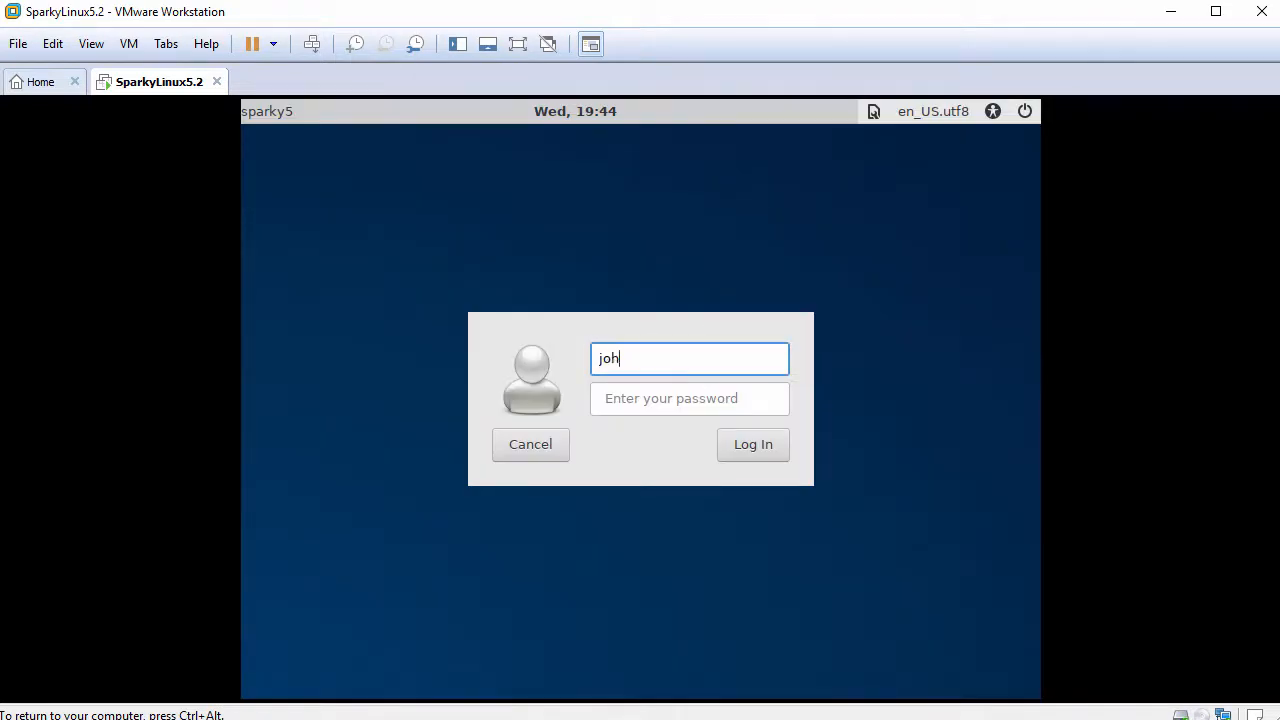
key("Tab")
type("••••••••")
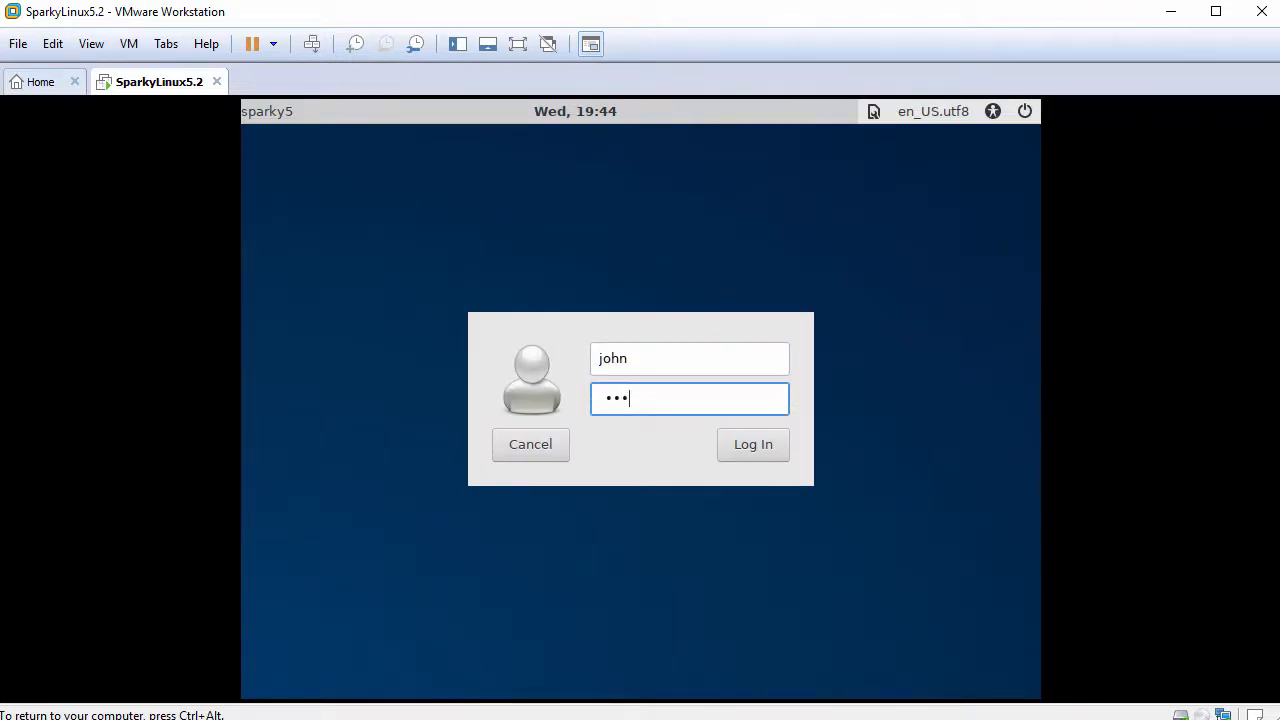
key("Return")
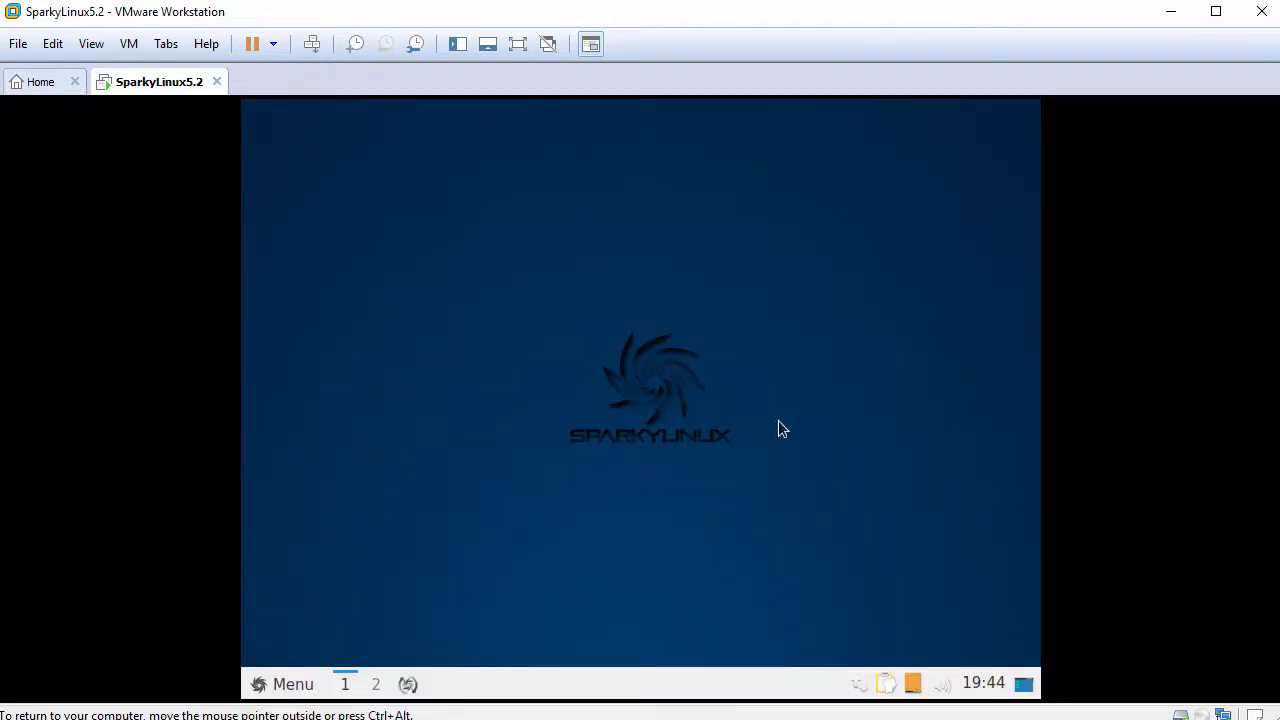
- Apply View > Fit Guest Now so the SparkyLinux desktop fills the window, then open the guest Menu
left_click(92, 44)
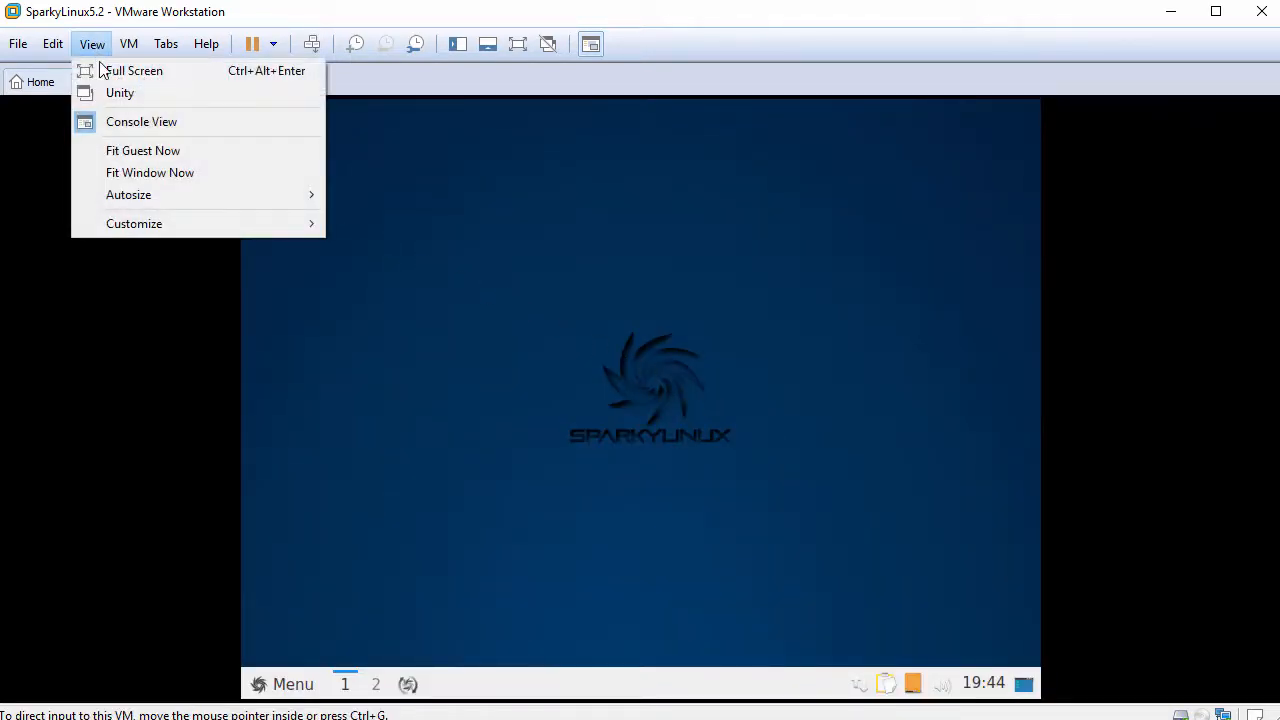
left_click(164, 150)
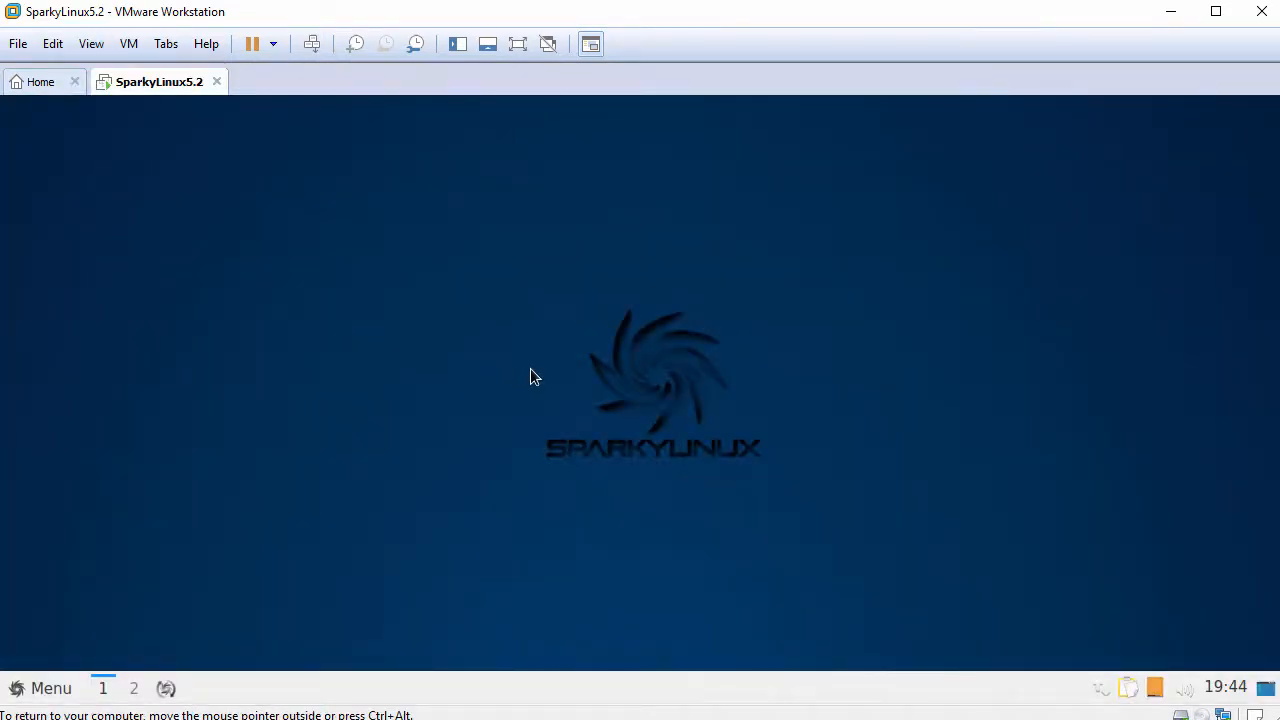
left_click(35, 688)
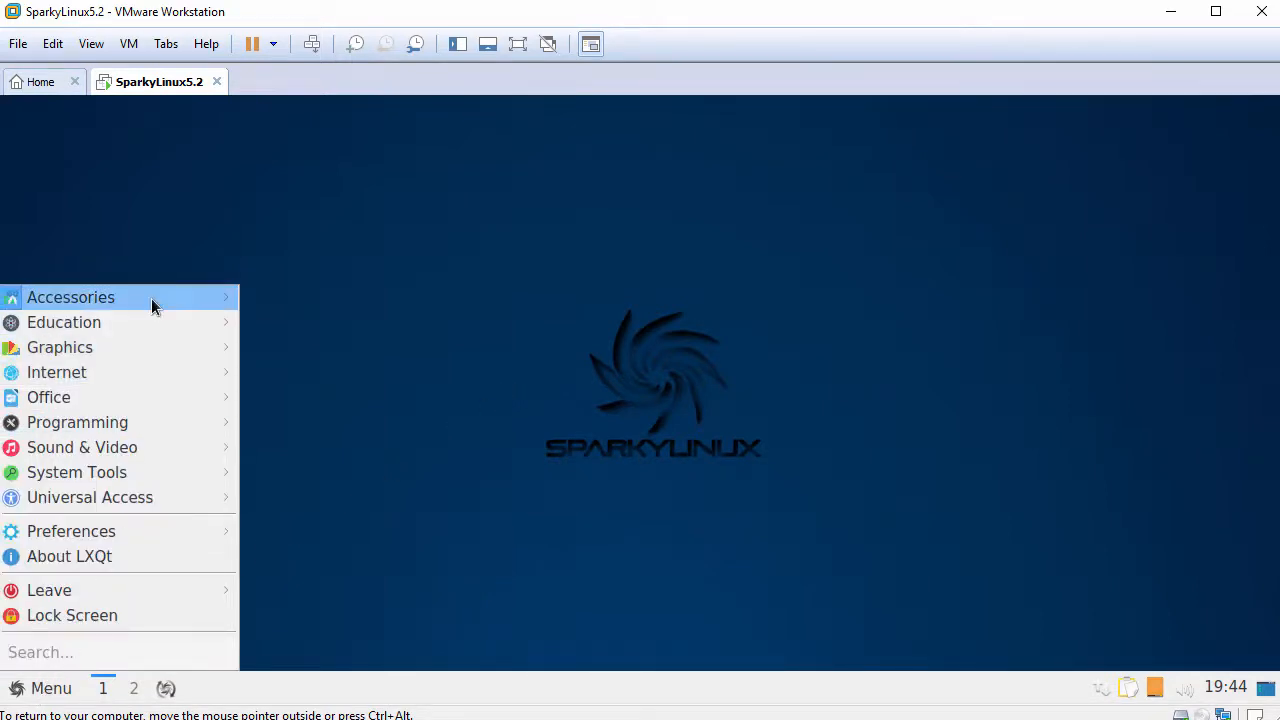
- Launch PCManFM and paste FileFromHost.txt from the host into the home folder
mouse_move(151, 298)
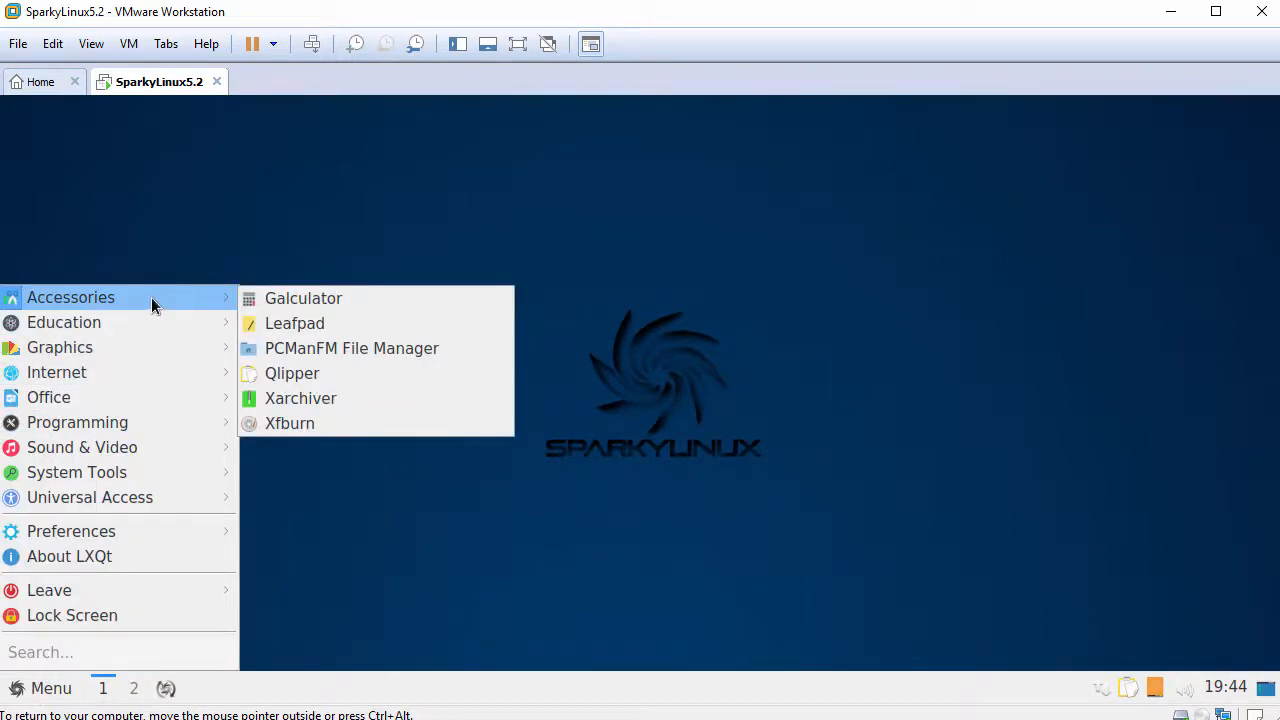
left_click(347, 355)
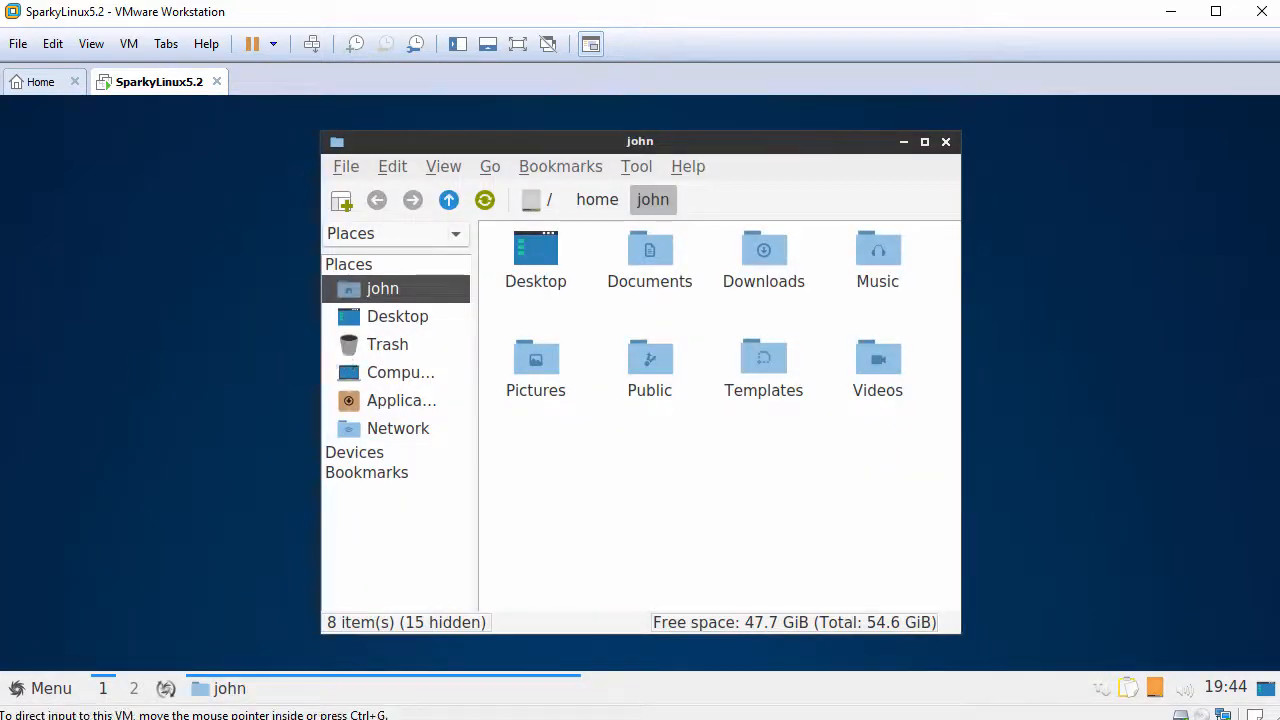
right_click(629, 447)
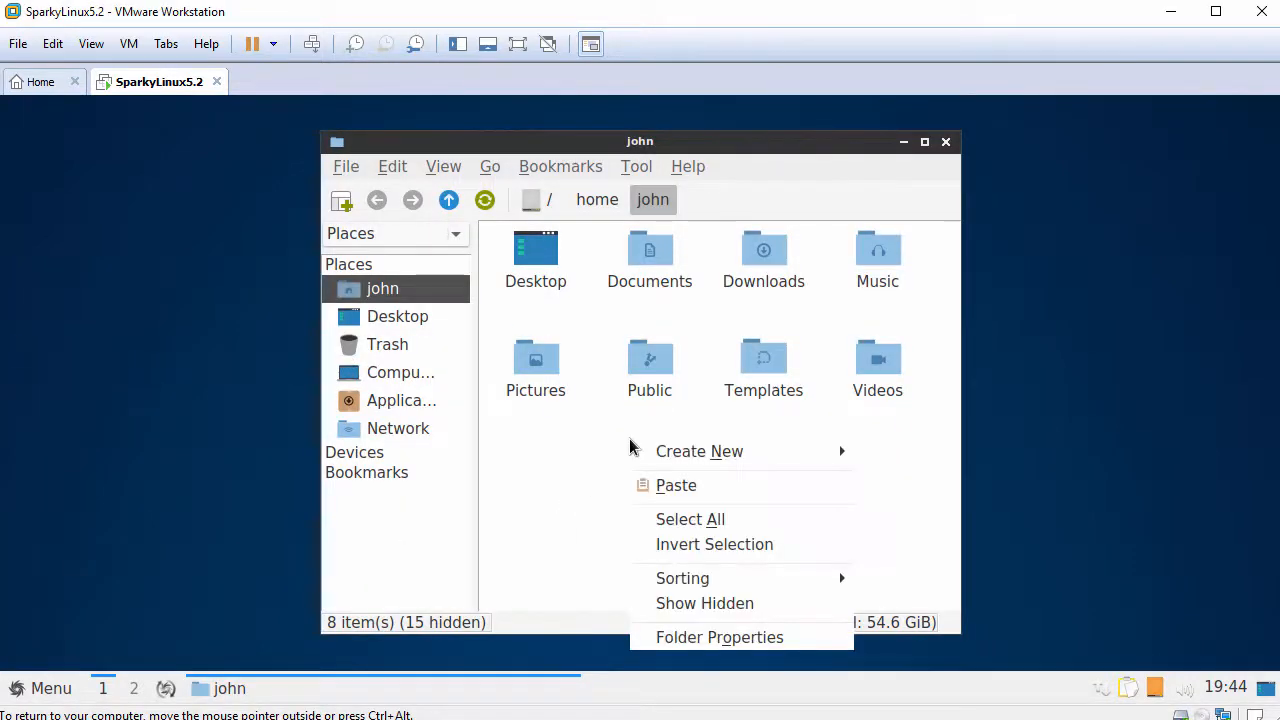
left_click(674, 486)
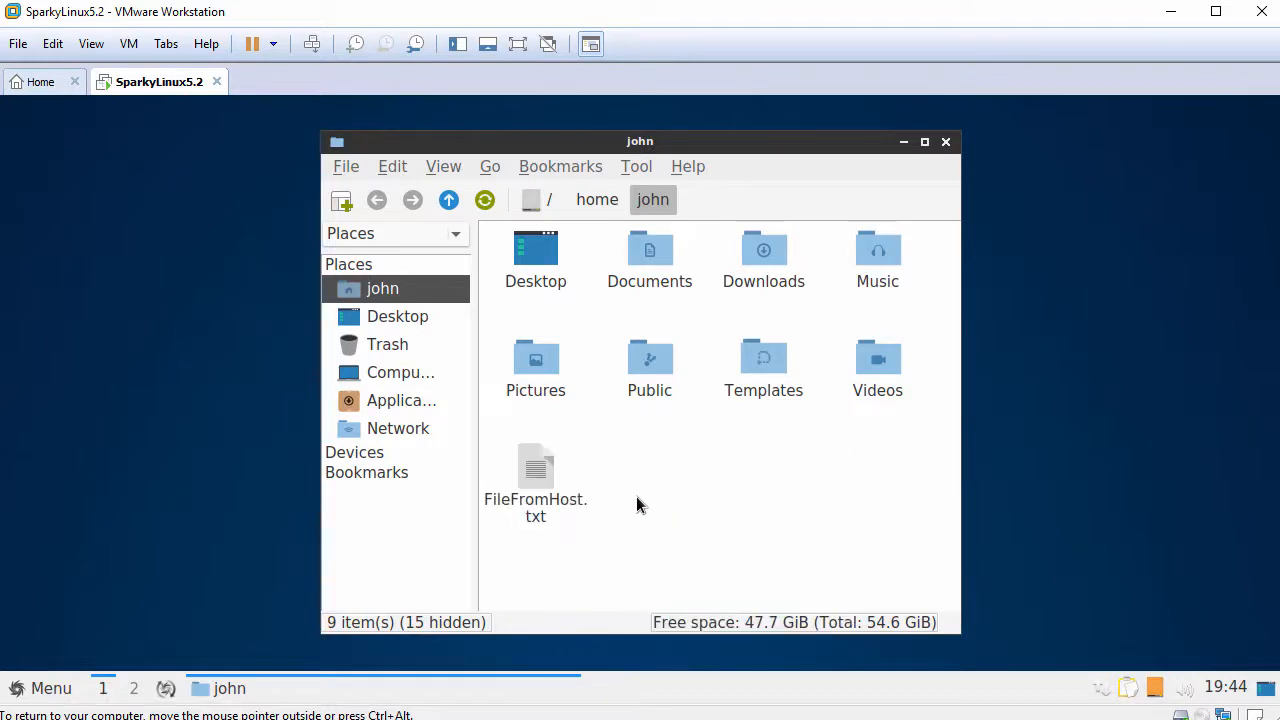
- Open FileFromHost.txt in Leafpad via Open With
right_click(540, 472)
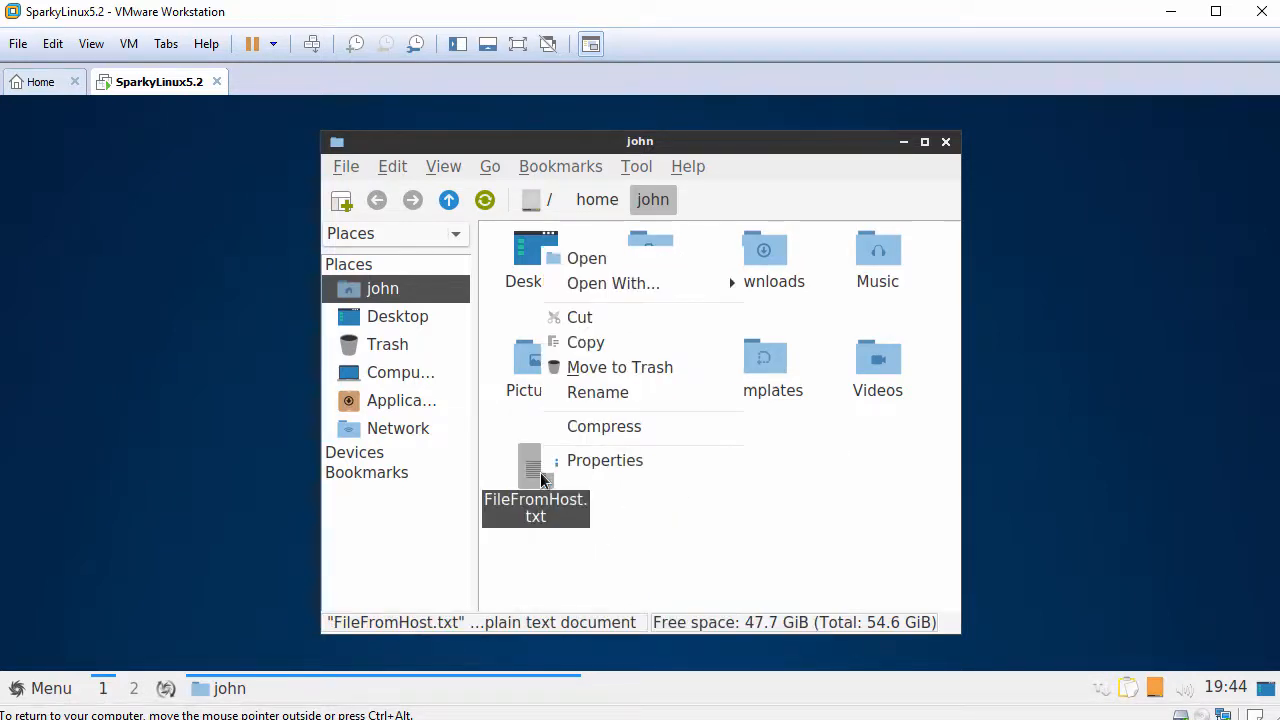
mouse_move(651, 283)
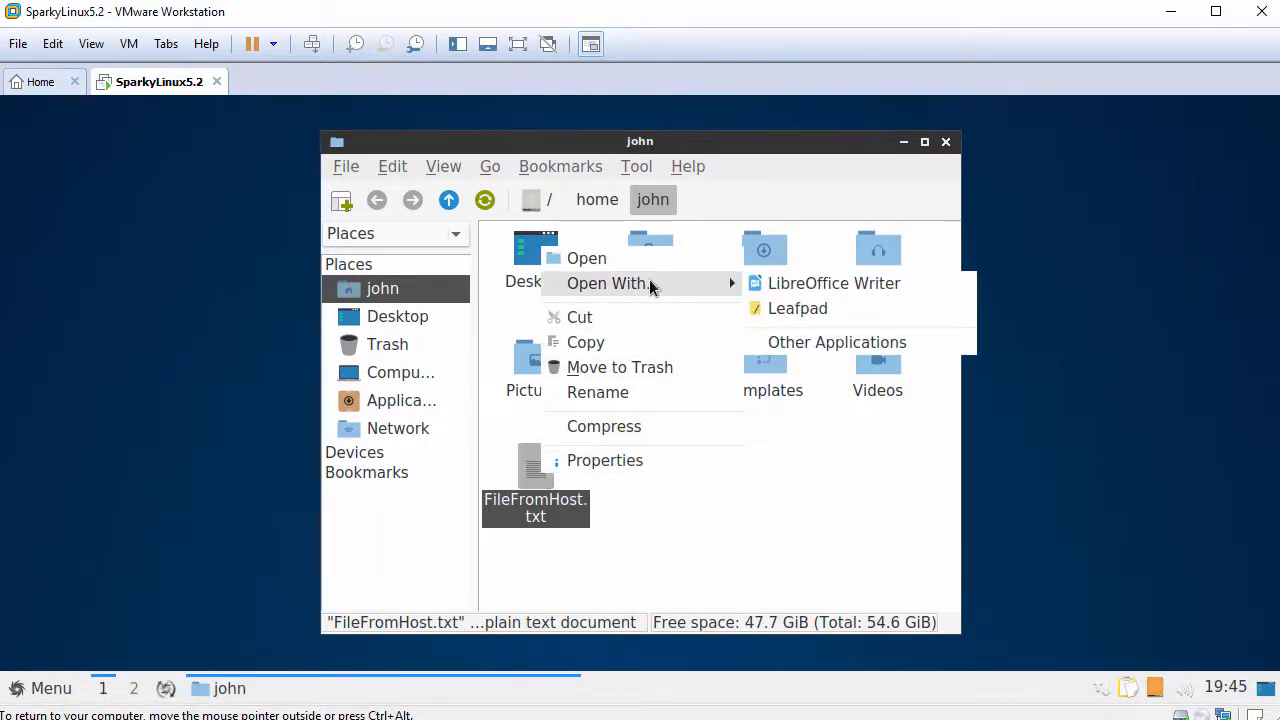
left_click(790, 308)
- Paste the host clipboard text into FileFromHost.txt in Leafpad and check the pasted line
left_click_drag(490, 255, 625, 212)
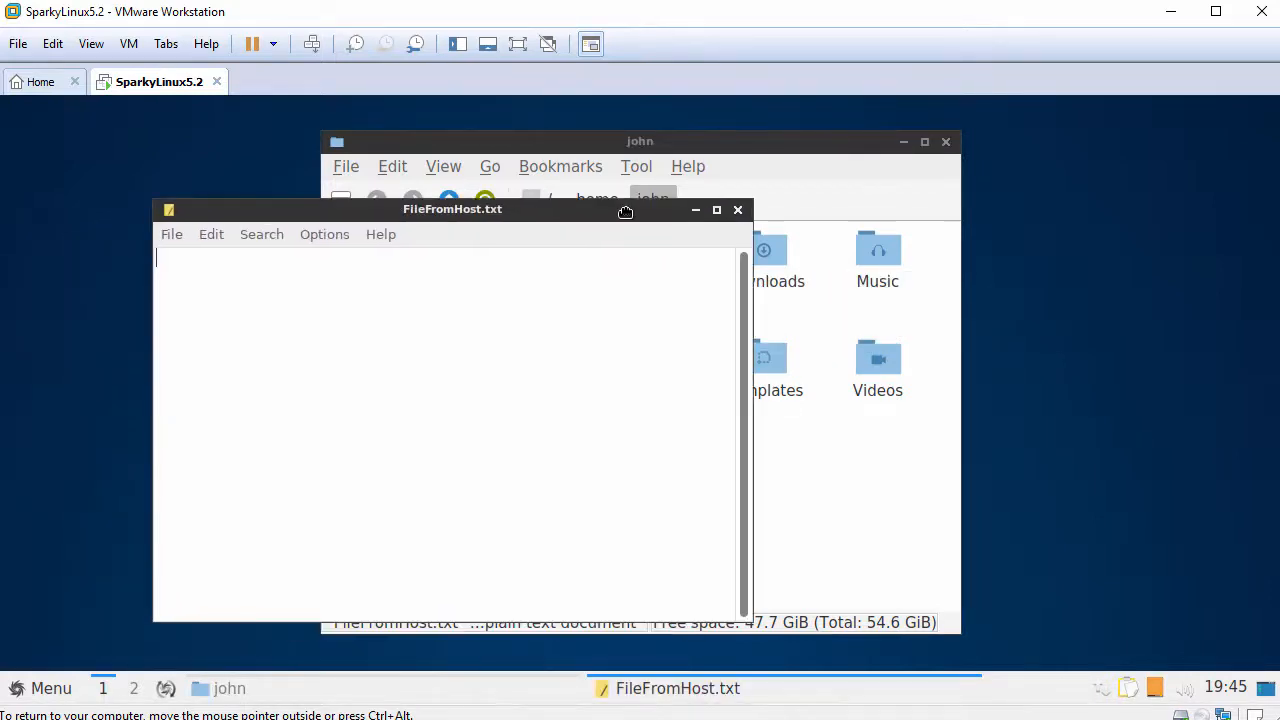
right_click(407, 313)
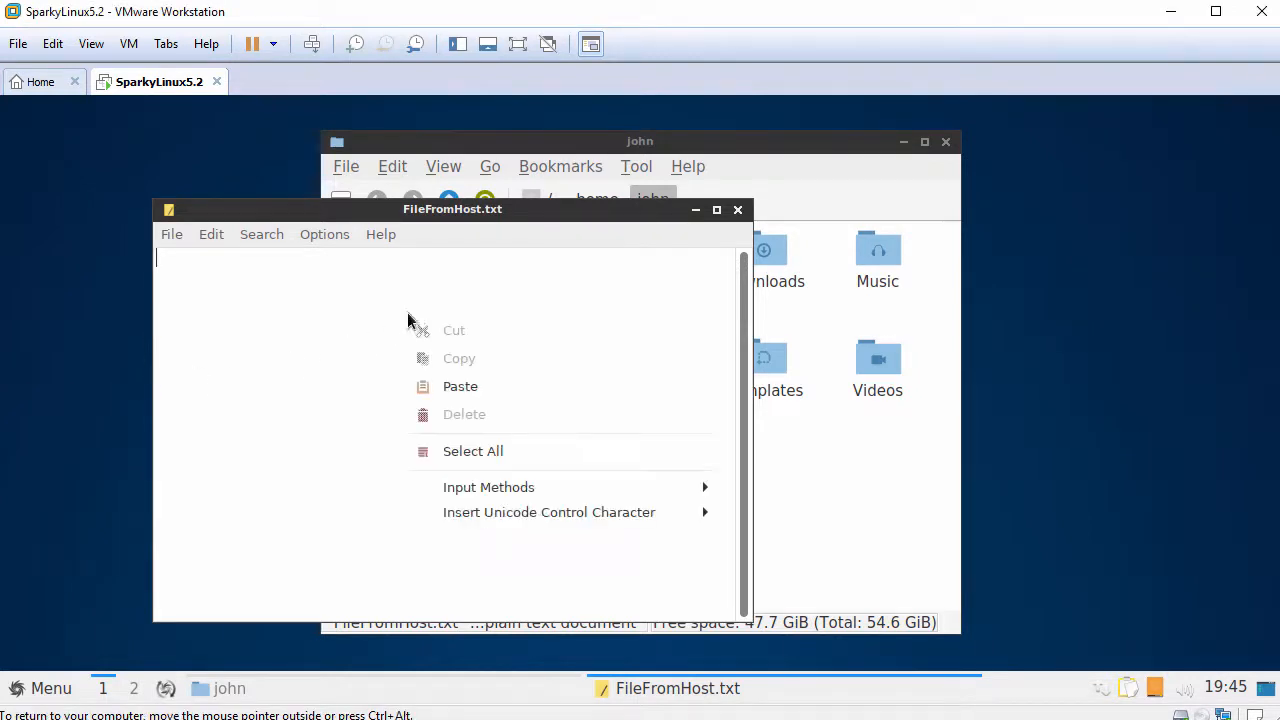
left_click(465, 392)
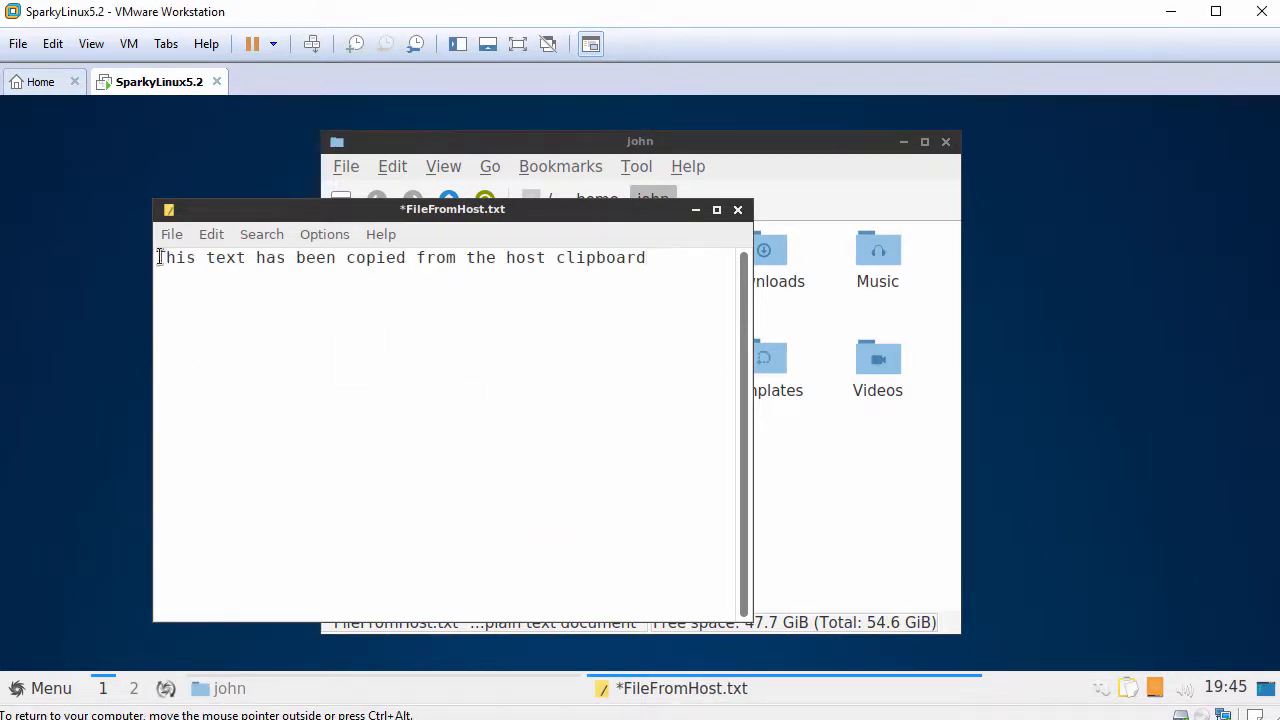
left_click_drag(157, 258, 656, 258)
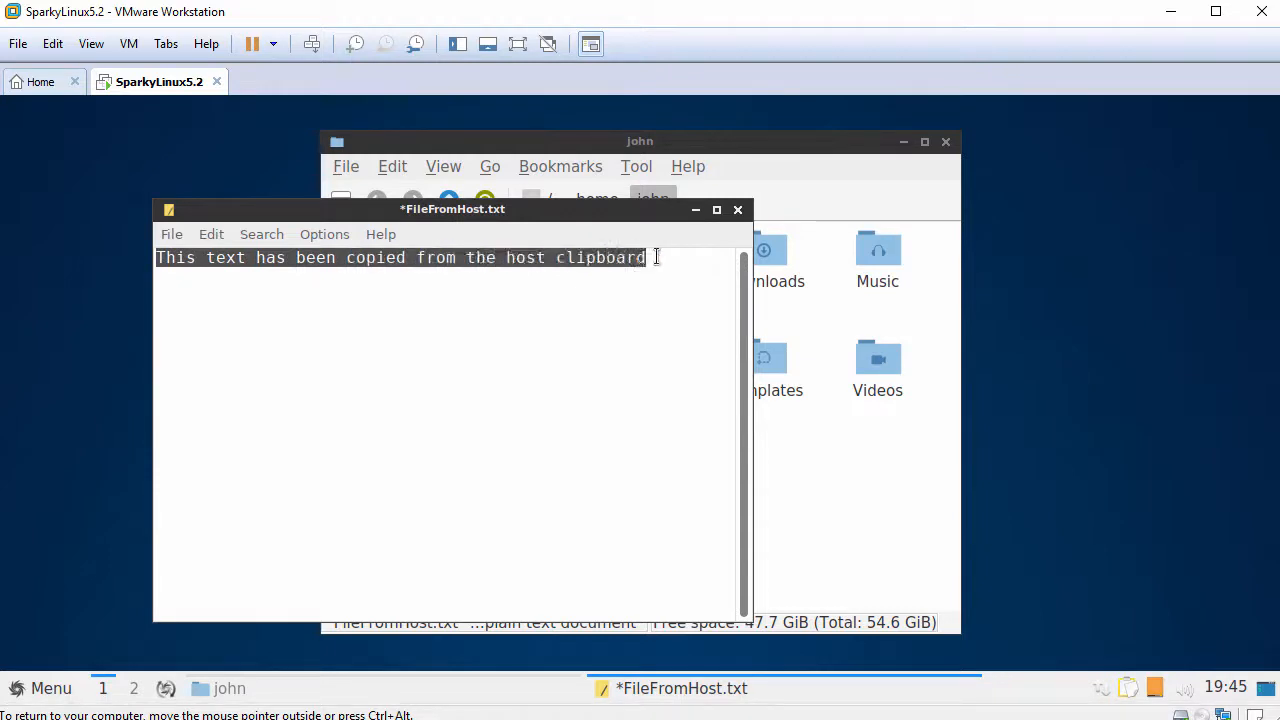
left_click(676, 258)
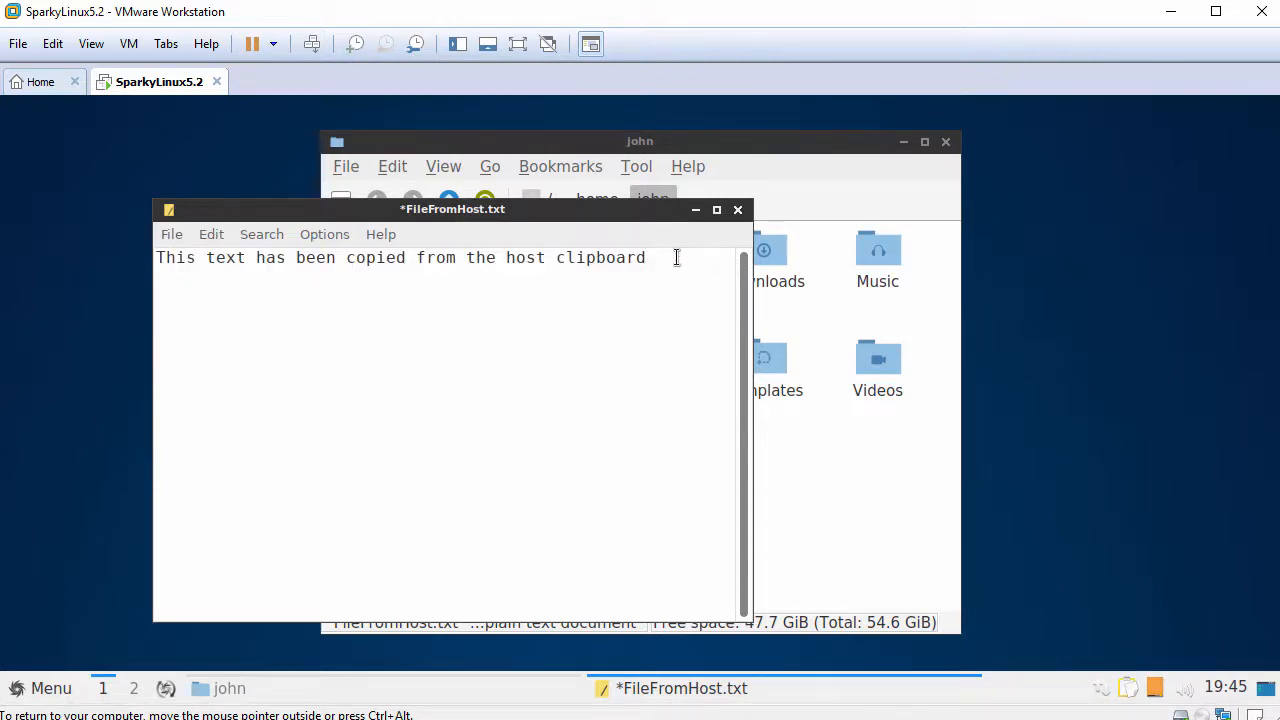
- Close Leafpad without saving, then close the PCManFM window
left_click(737, 211)
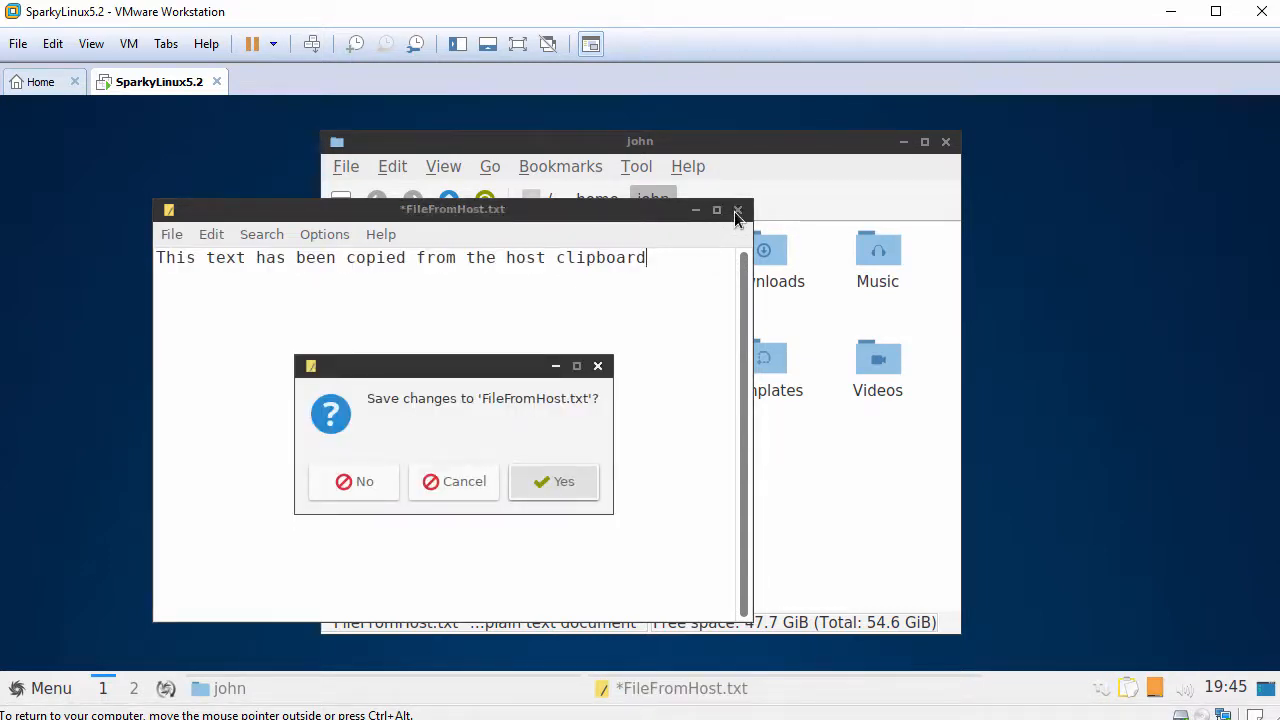
left_click(370, 477)
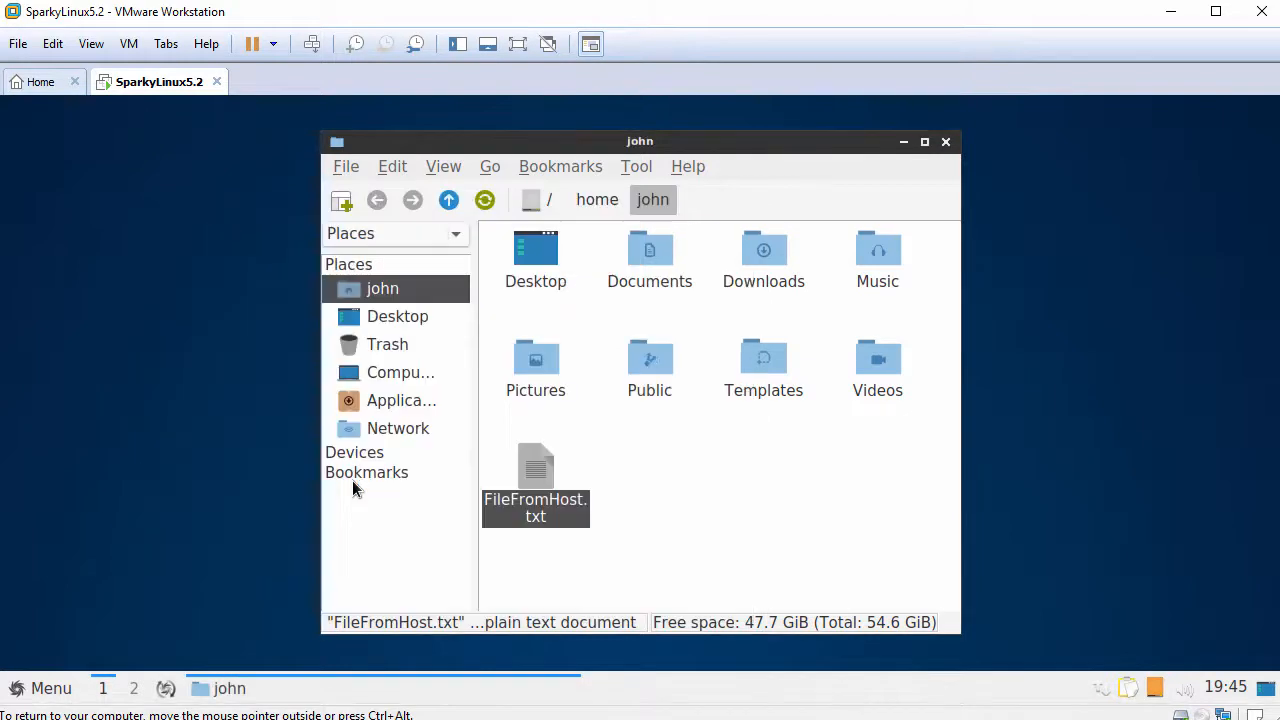
left_click(945, 143)
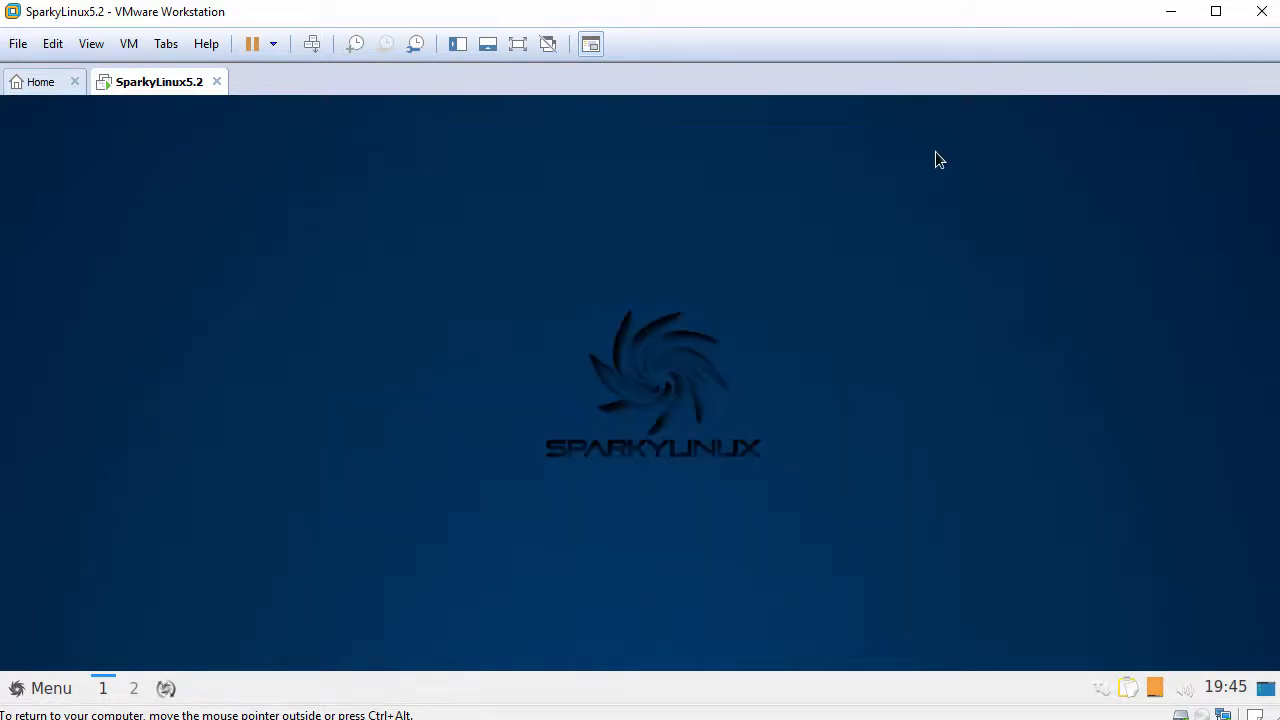
- Launch QTerminal with an enlarged font and a wider window
left_click(13, 687)
mouse_move(158, 473)
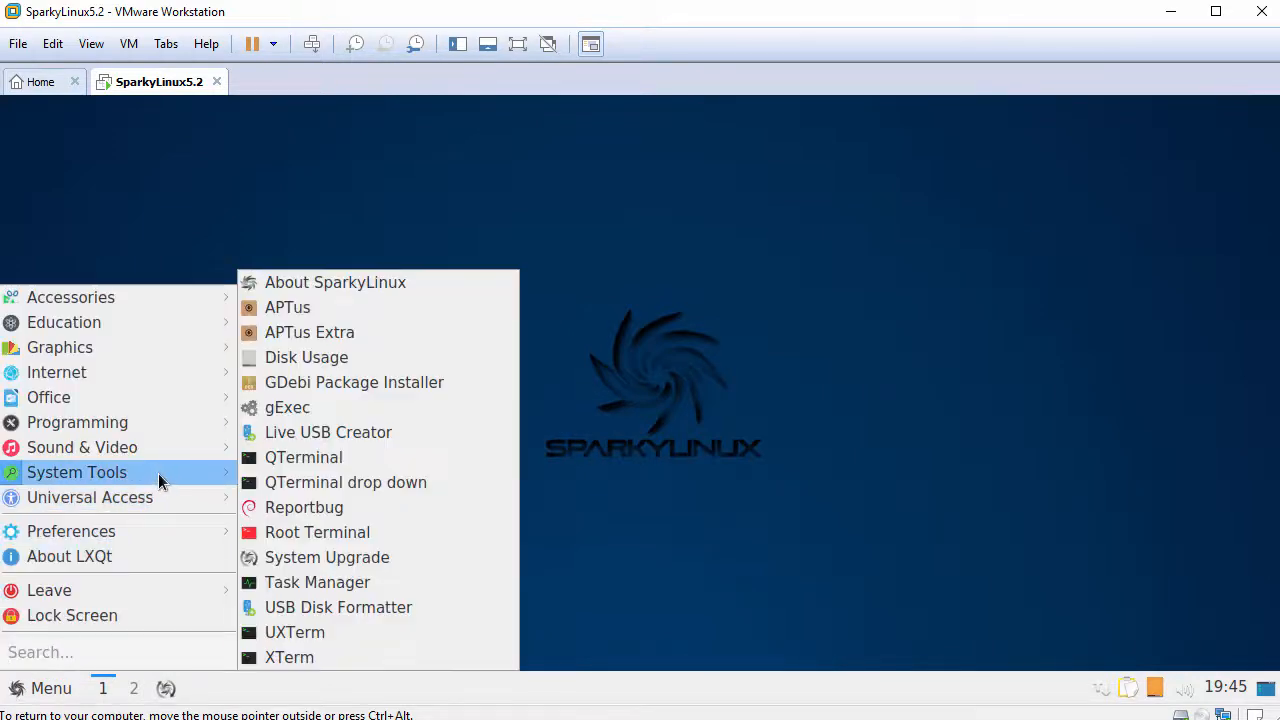
left_click(328, 459)
key("ctrl+plus")
key("ctrl+plus")
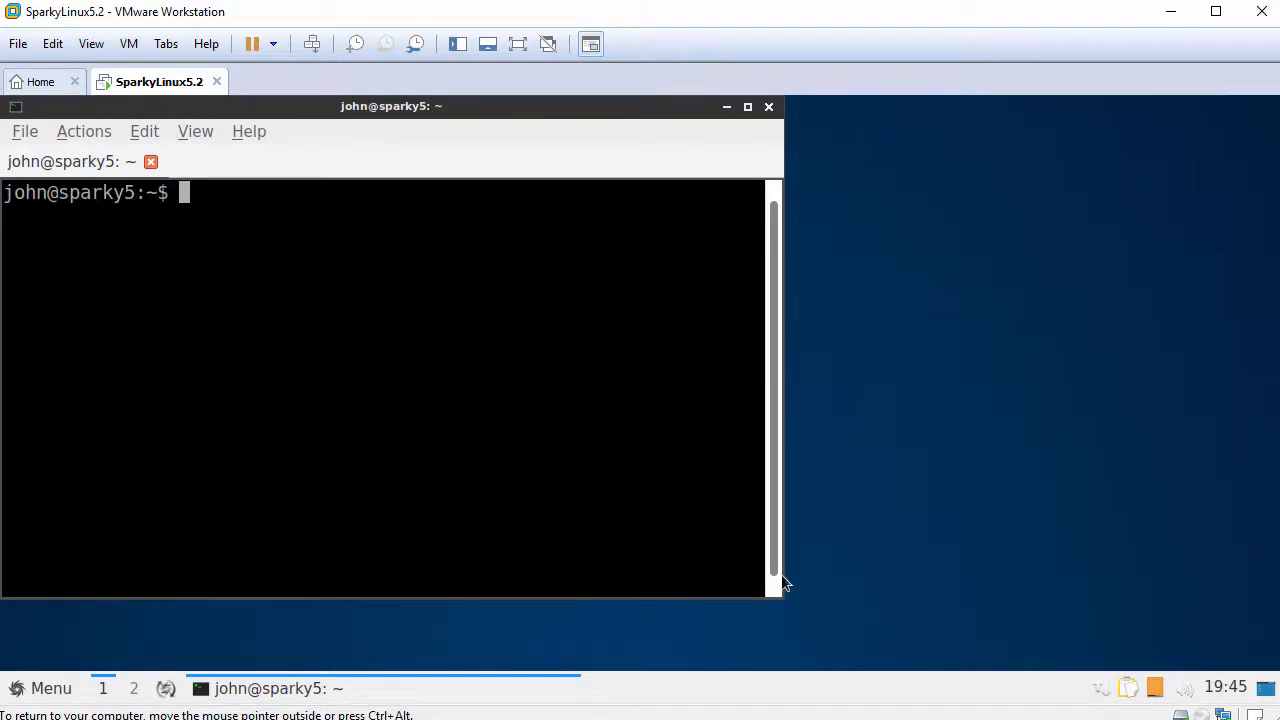
left_click_drag(778, 565, 1004, 562)
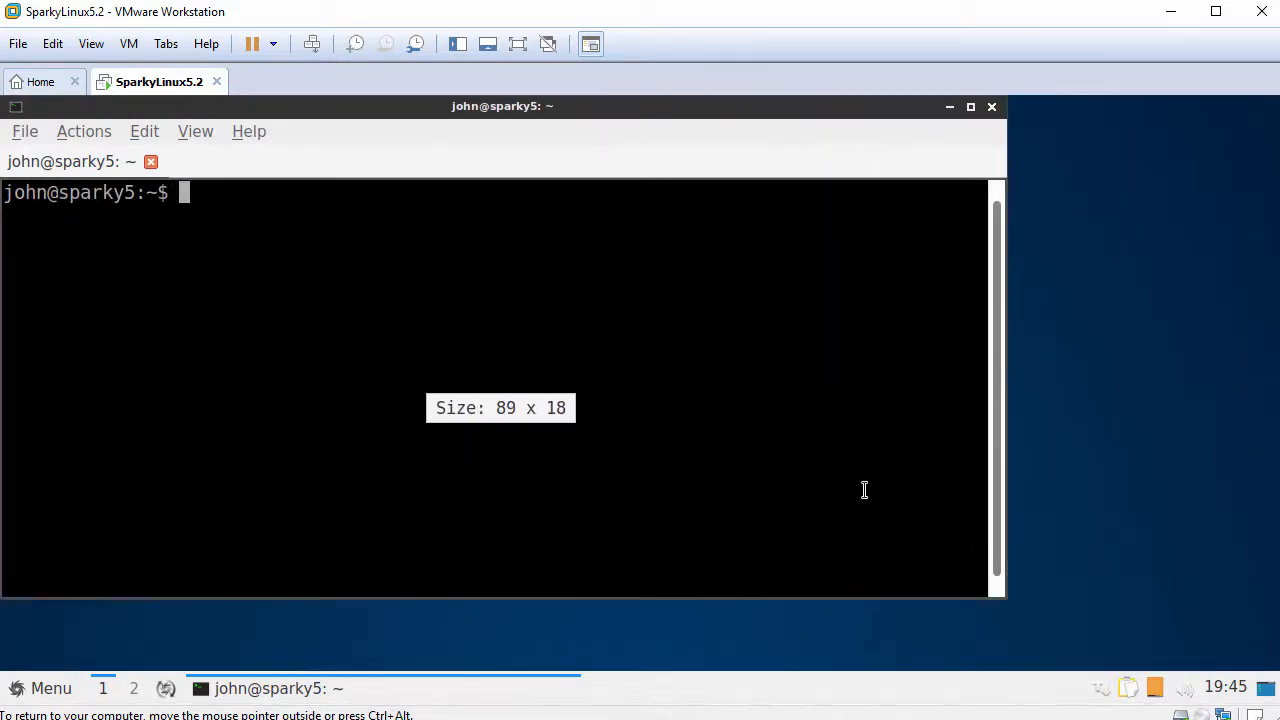
- Run hostnamectl and highlight the Operating System line showing SparkyLinux 5 (Nibiru)
key("Return")
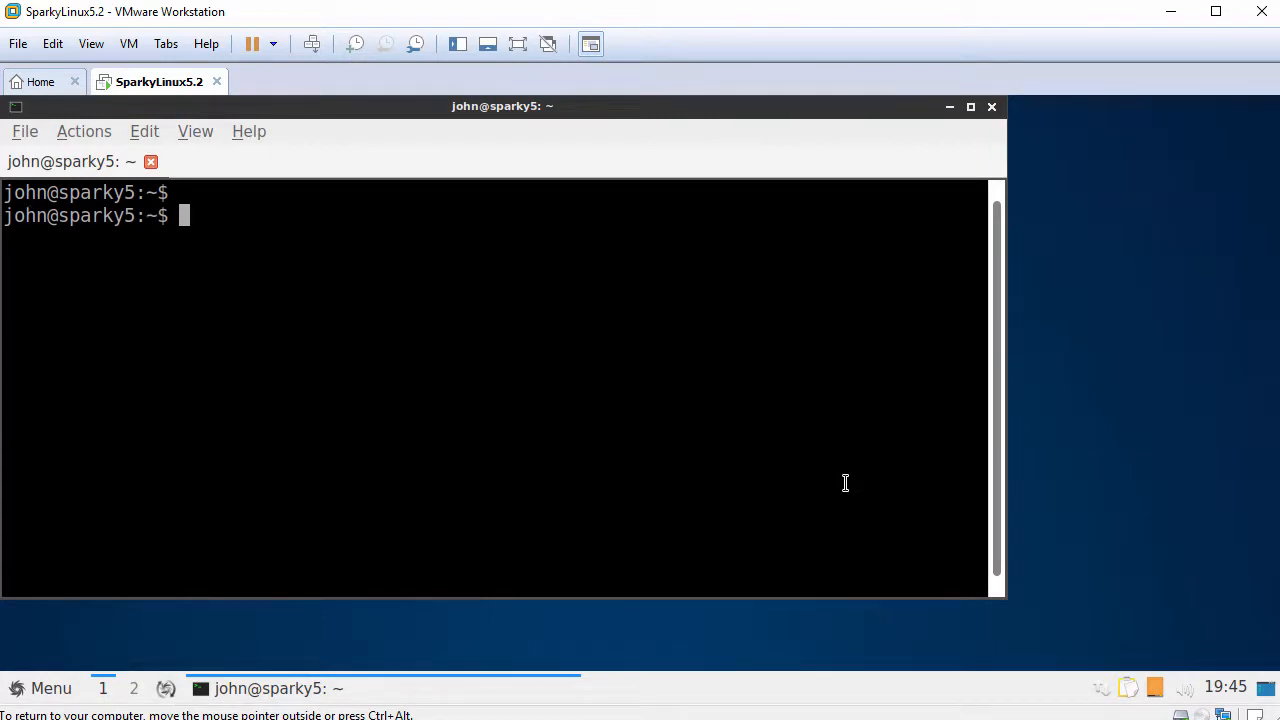
type("hostnamectl")
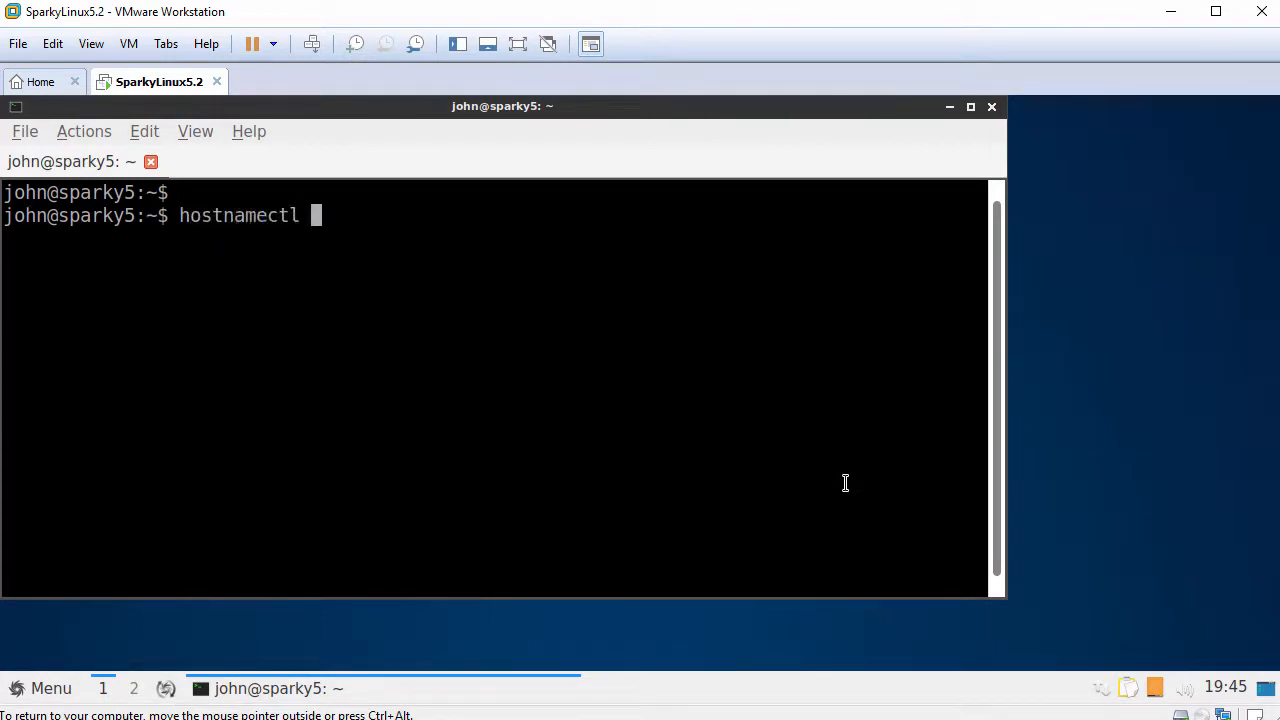
key("Return")
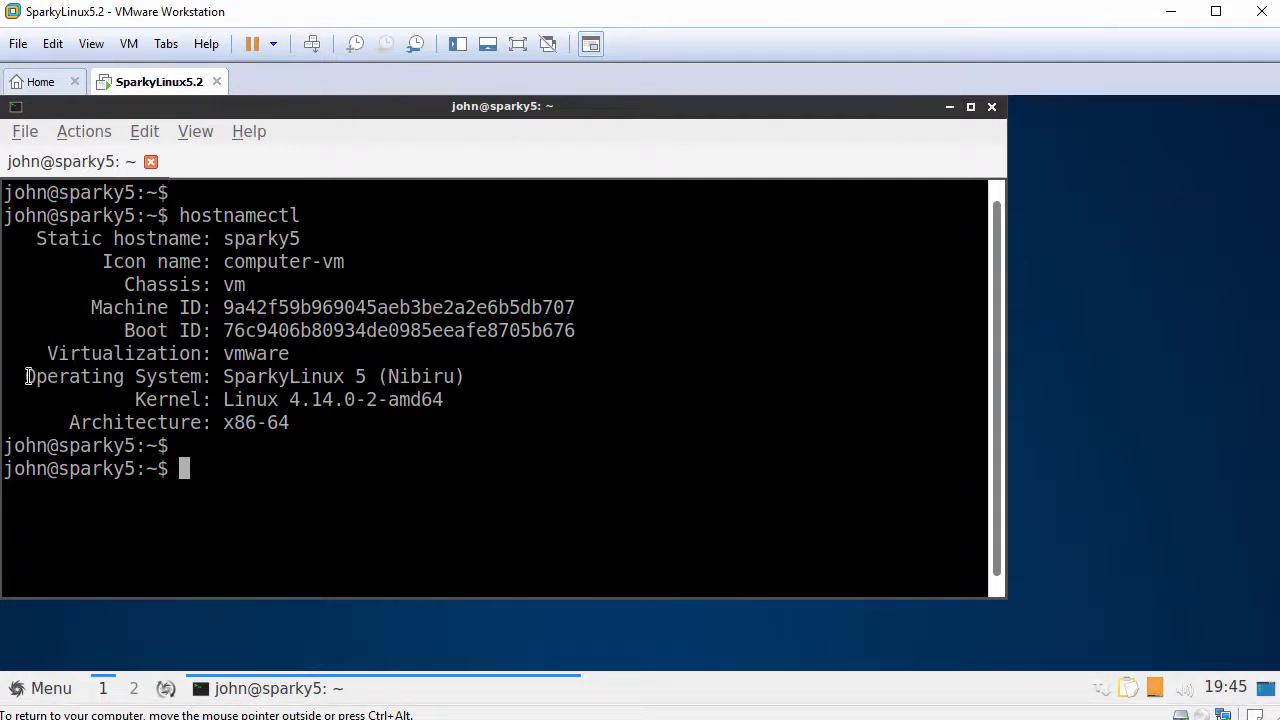
left_click_drag(26, 376, 466, 376)
- Run systemctl status open-vm-tools.service and highlight its 'Active: active (running)' line
type("system")
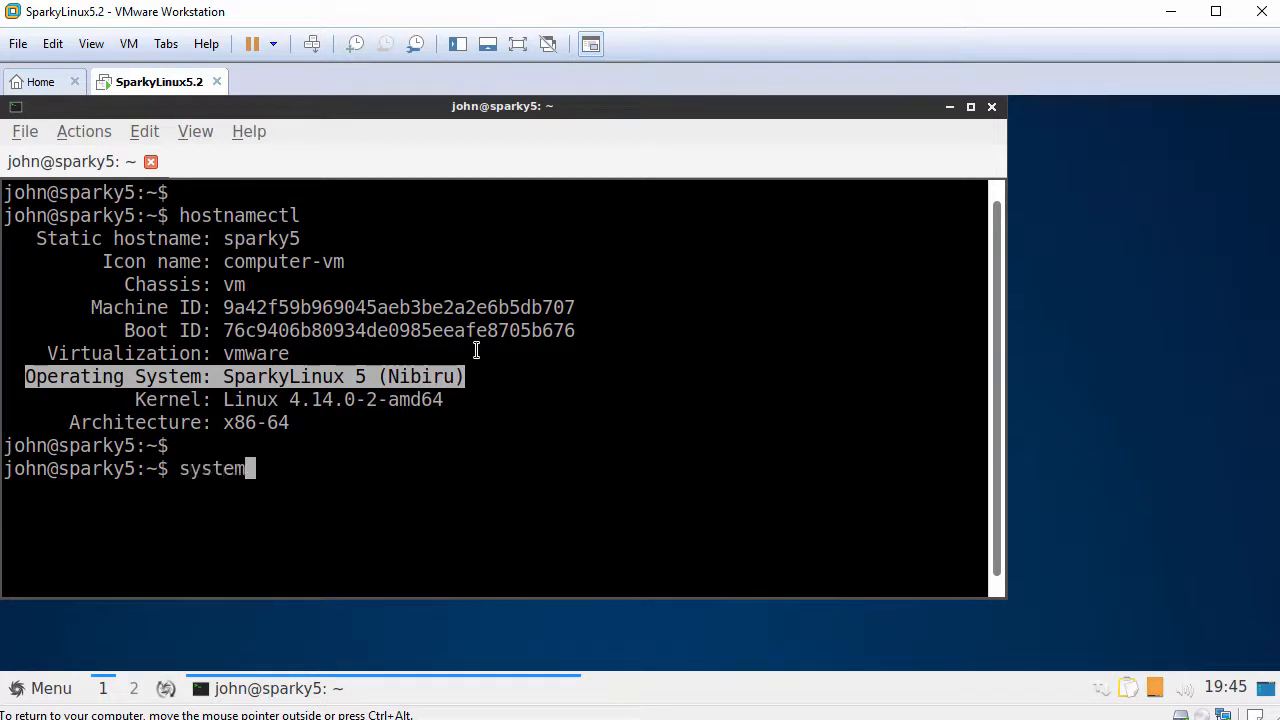
type("ctl status open-vm")
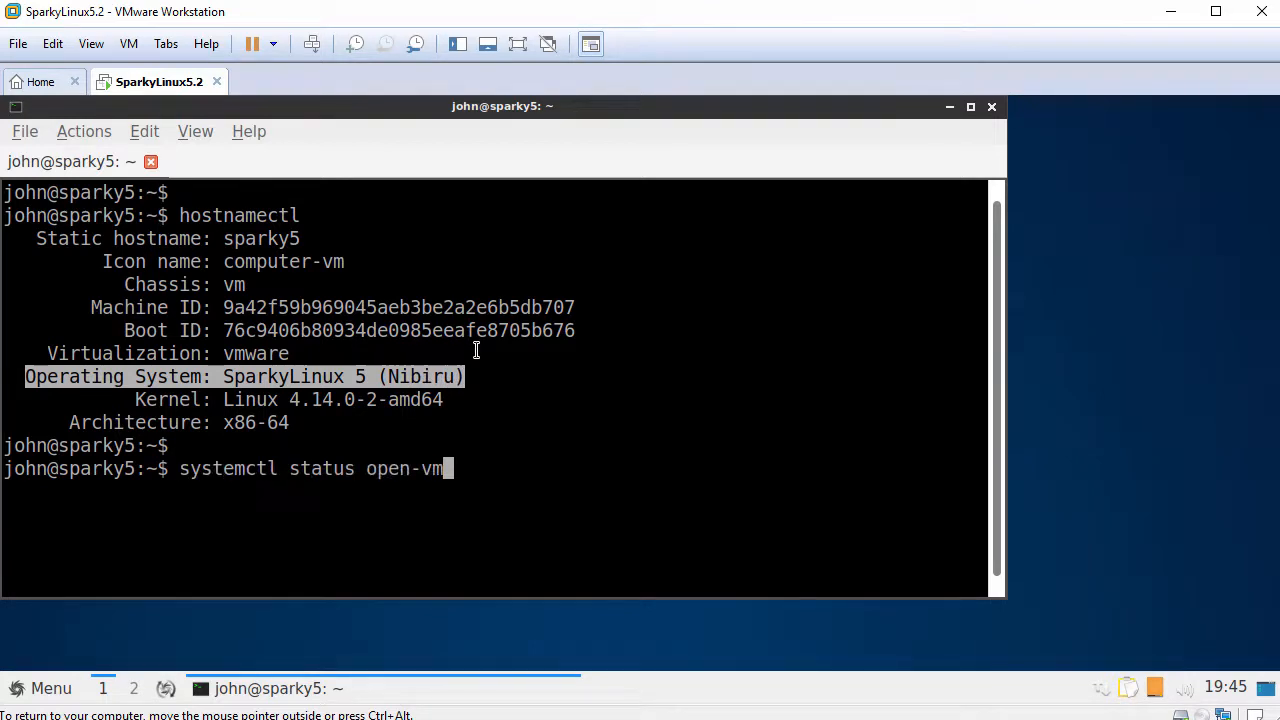
key("Tab")
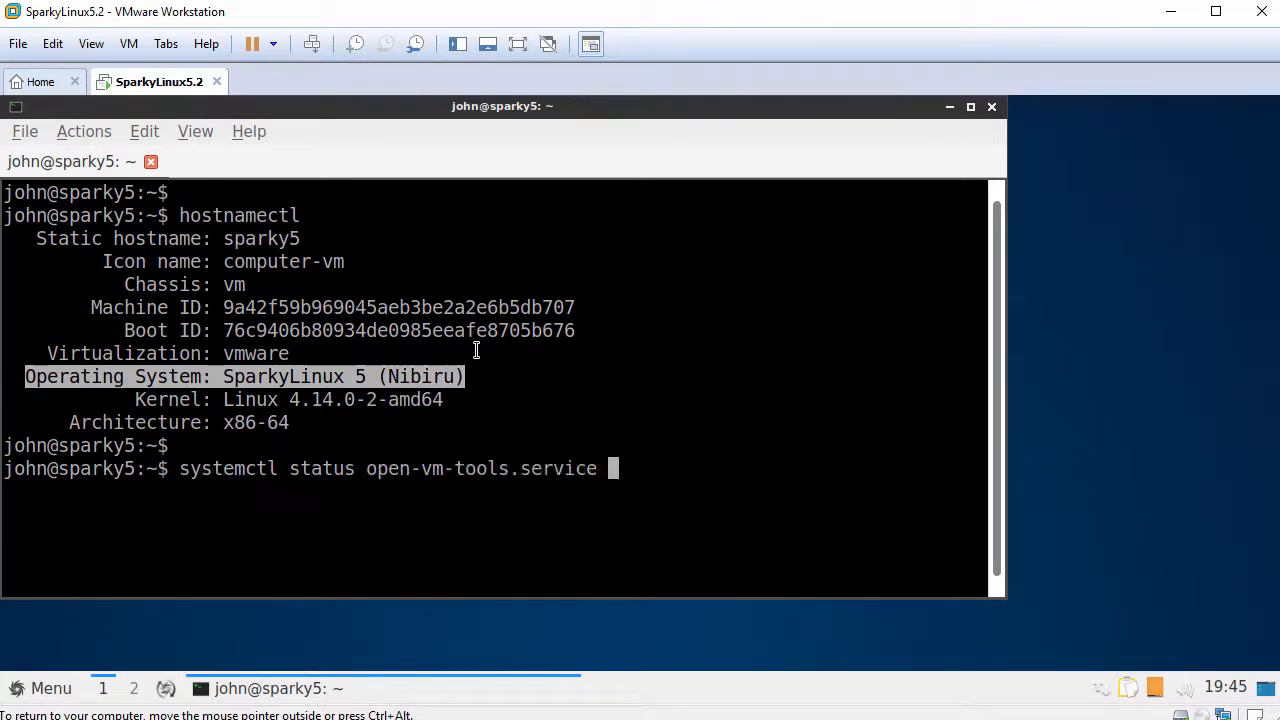
key("Return")
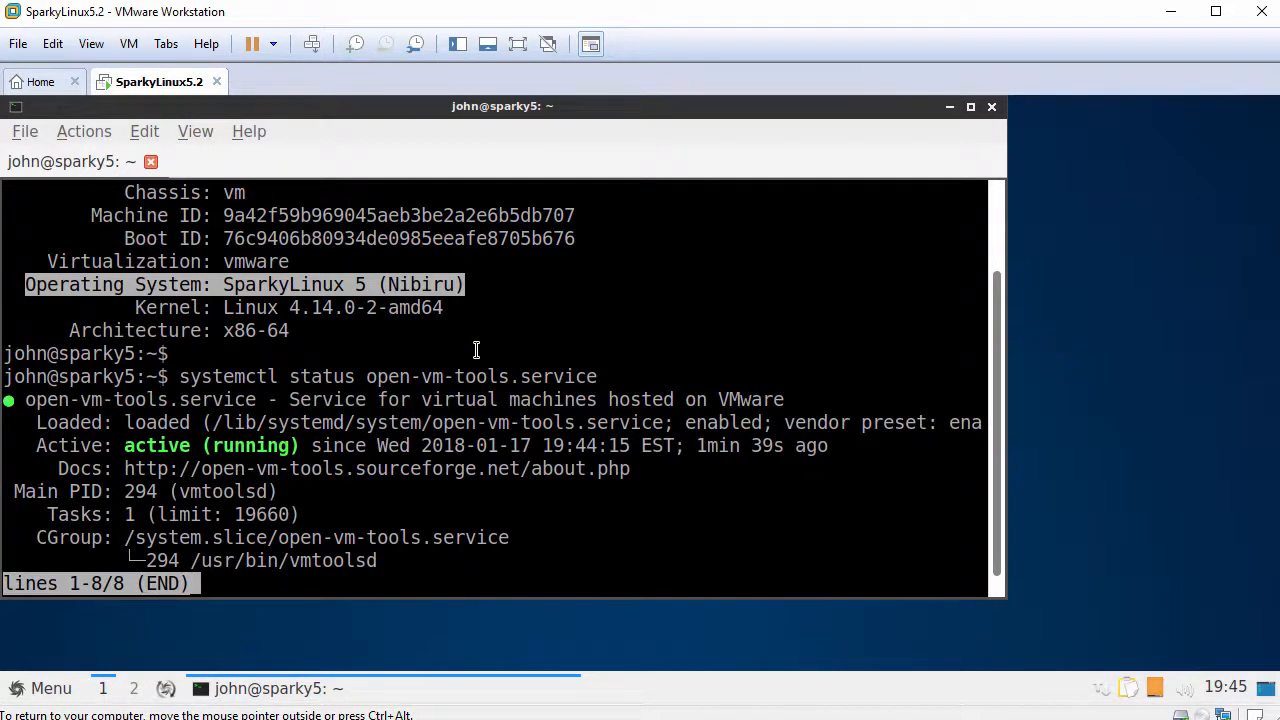
key("q")
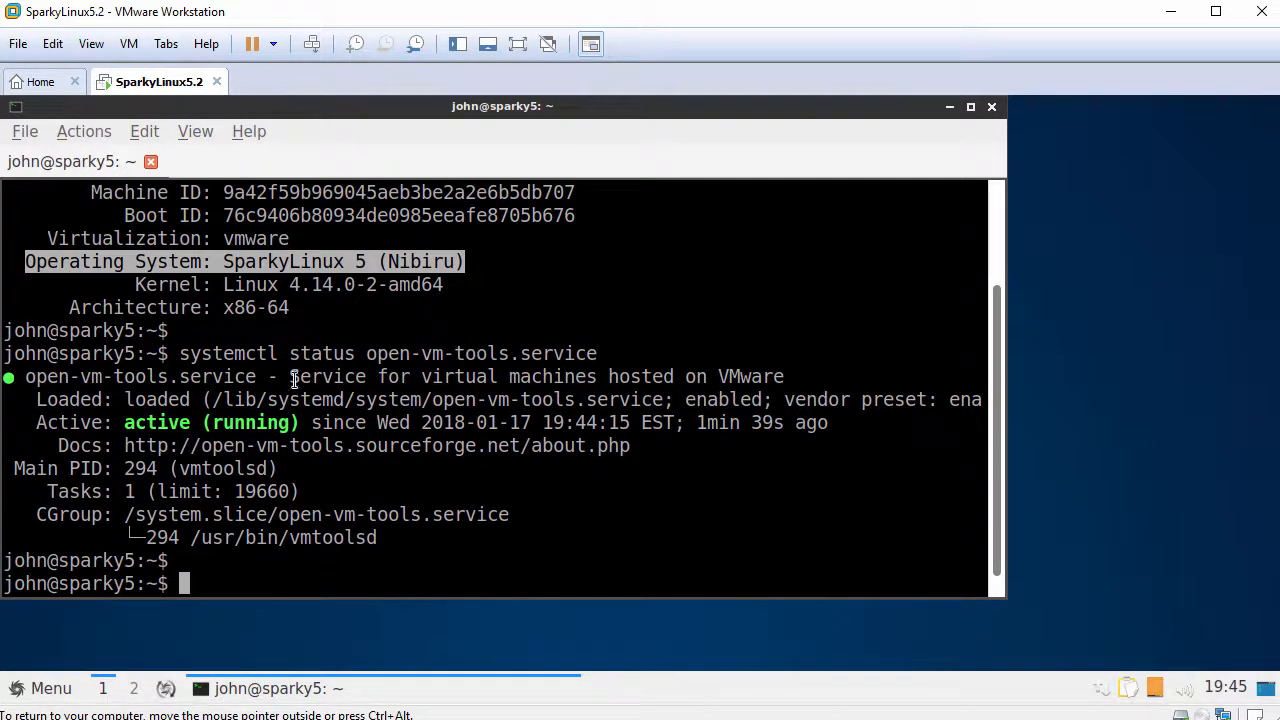
left_click(37, 422)
left_click_drag(37, 422, 300, 422)
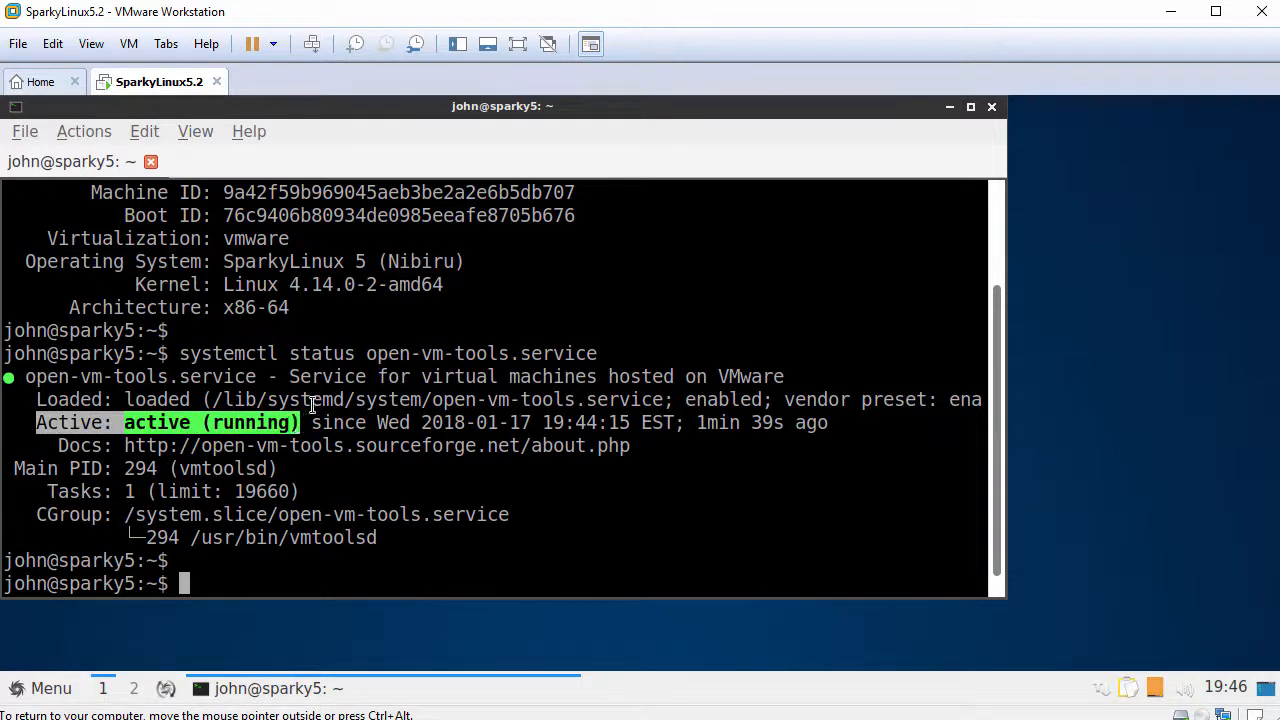
type("ping -c 3 www.google.c")
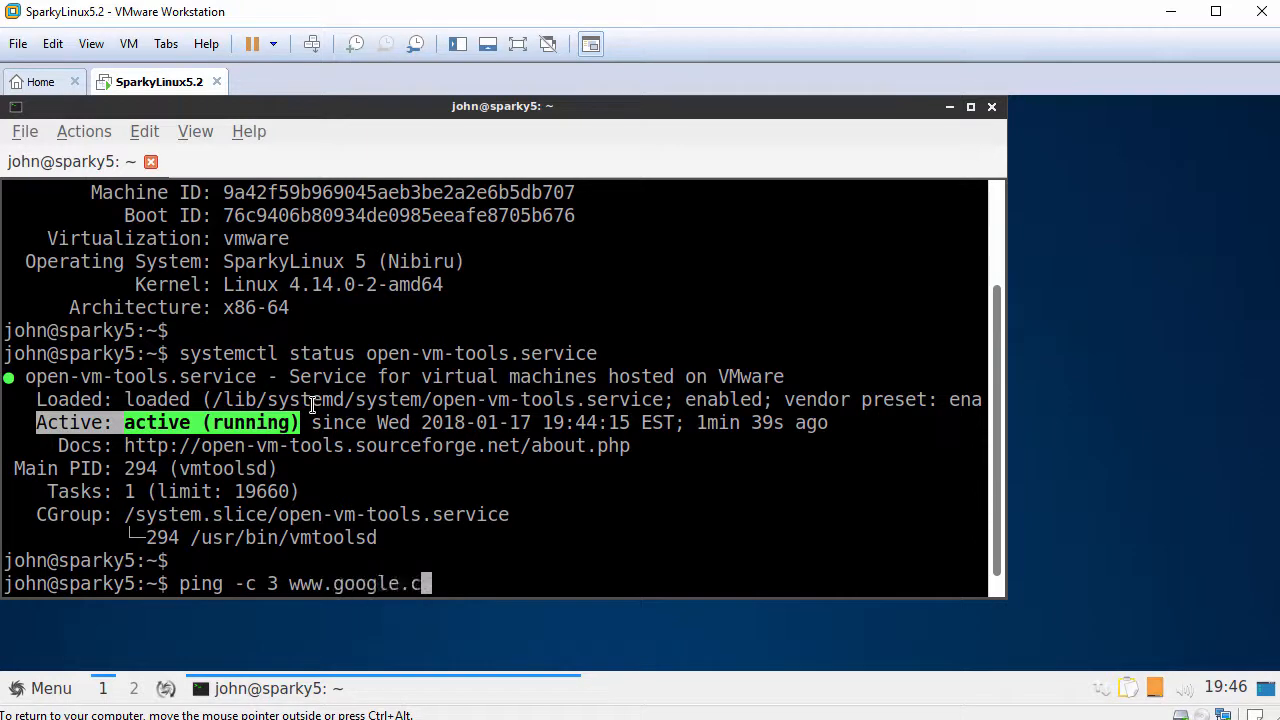
type("om")
key("Return")
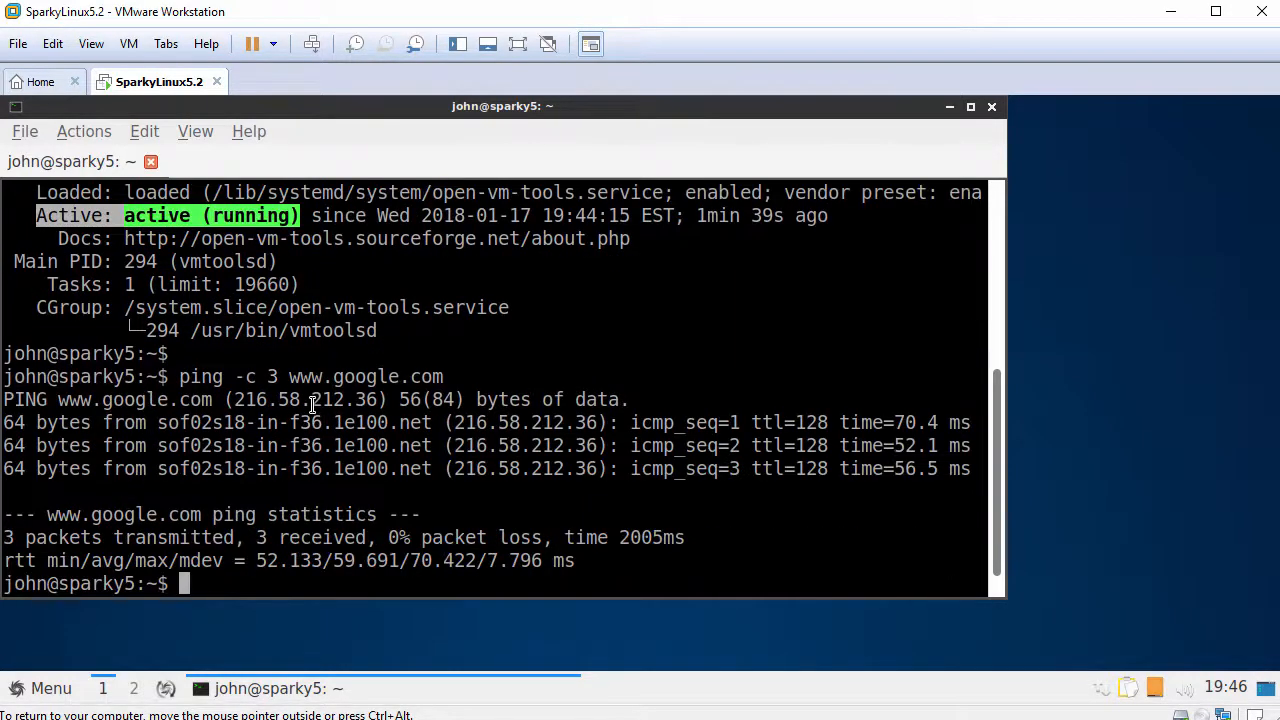
type("exit")
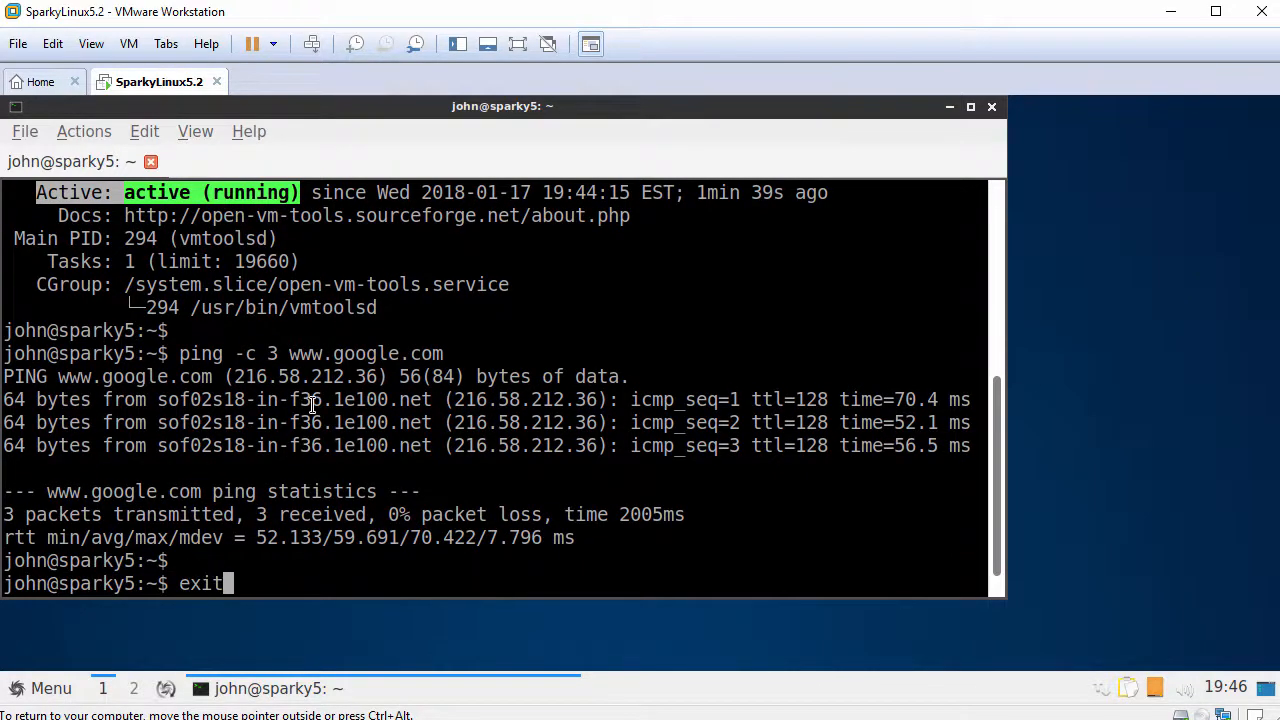
key("Return")
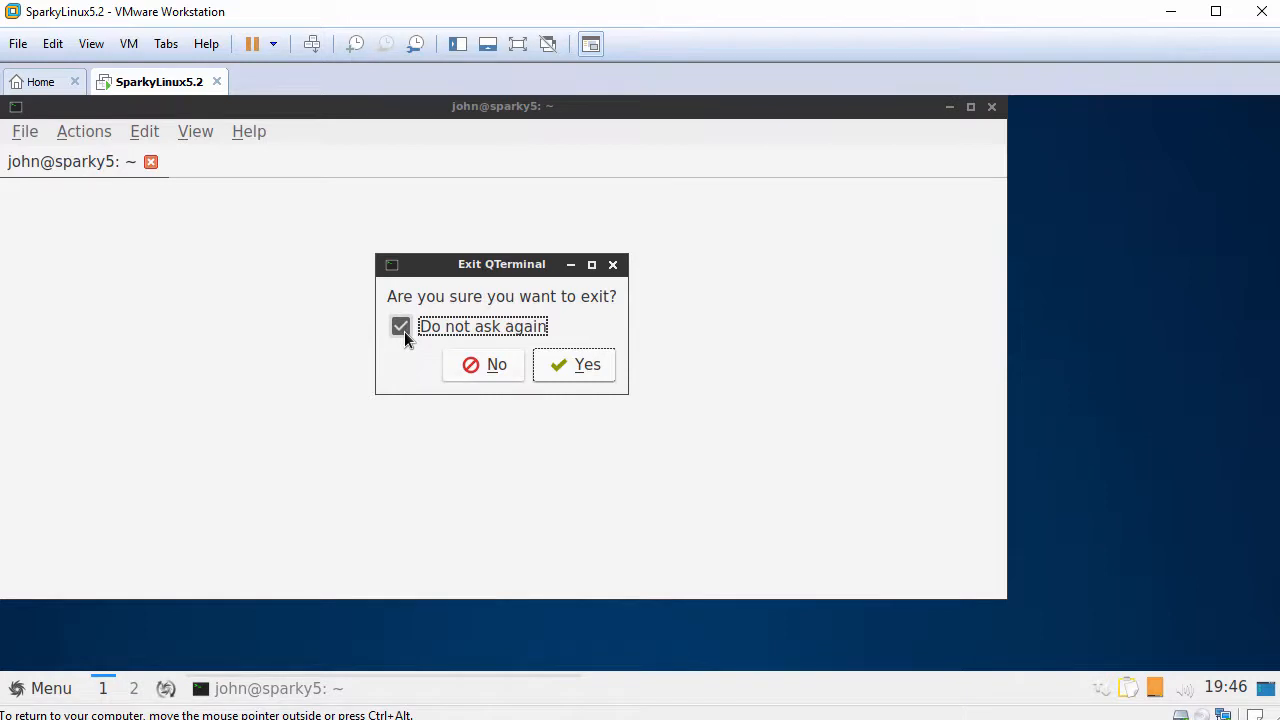
left_click(573, 370)
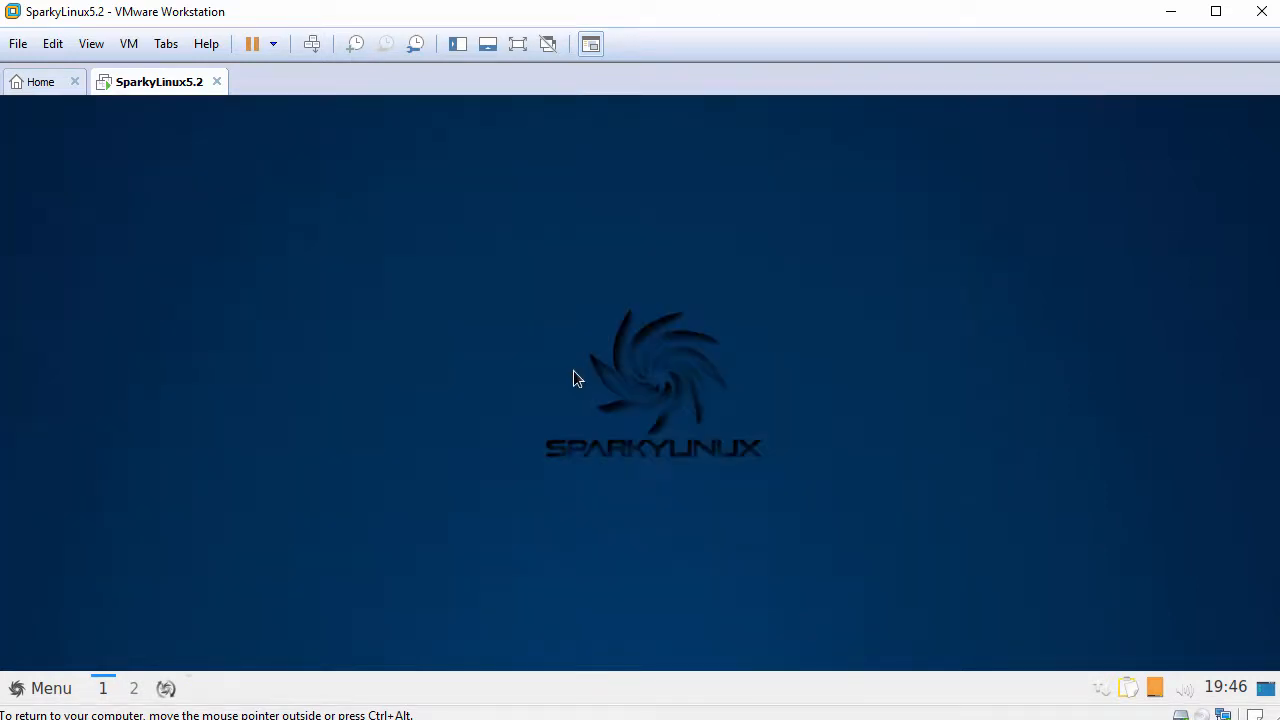
- Set the LXQt panel Position to Top of desktop in Configure Panel and close it
right_click(412, 688)
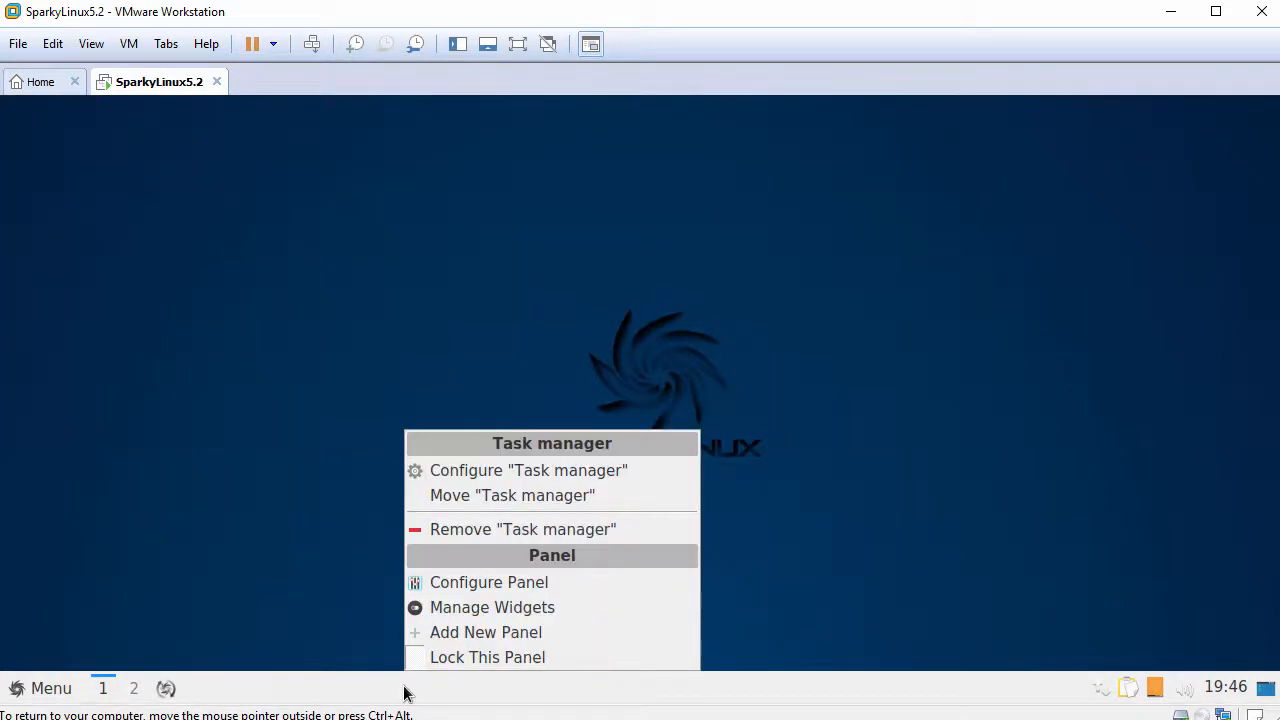
left_click(508, 588)
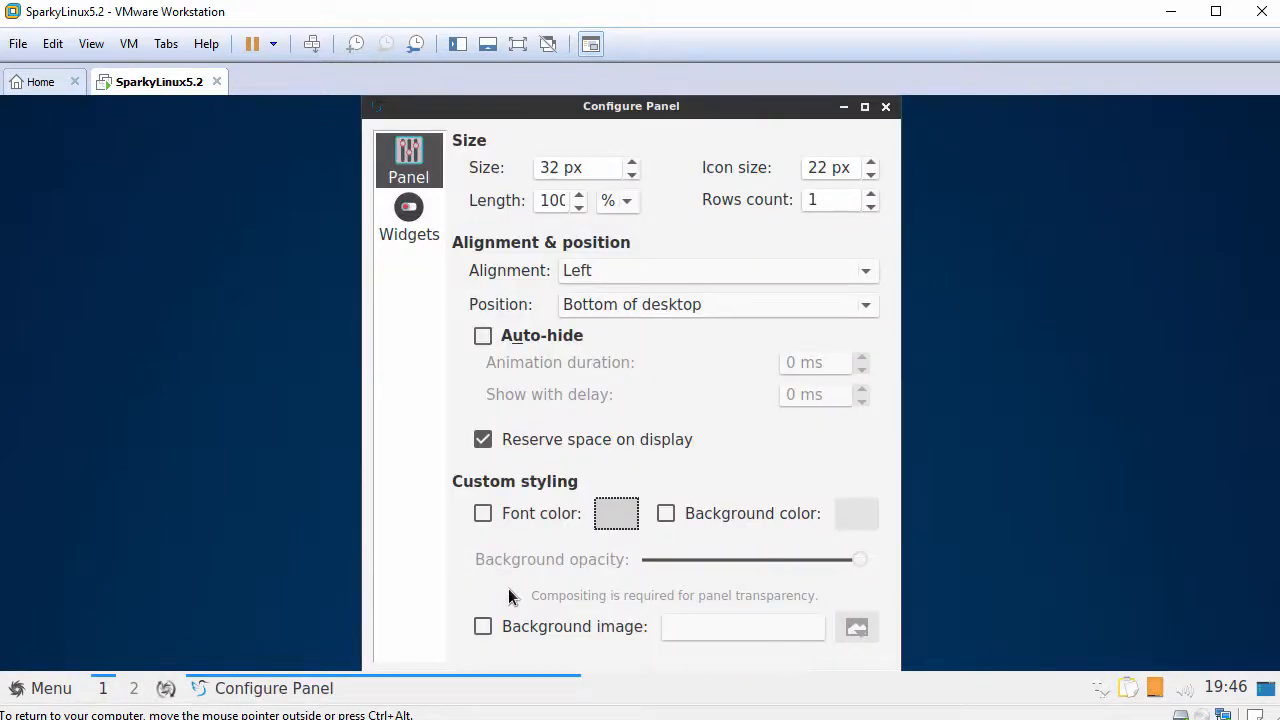
left_click(678, 306)
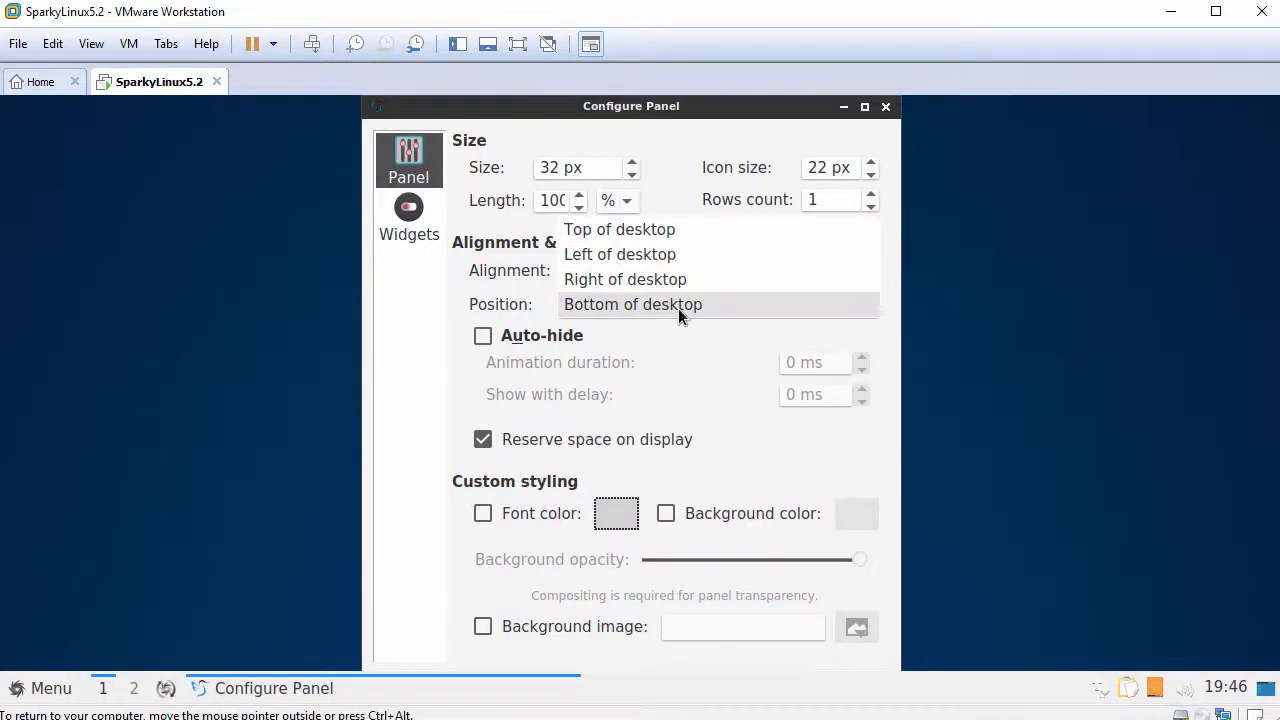
left_click(679, 229)
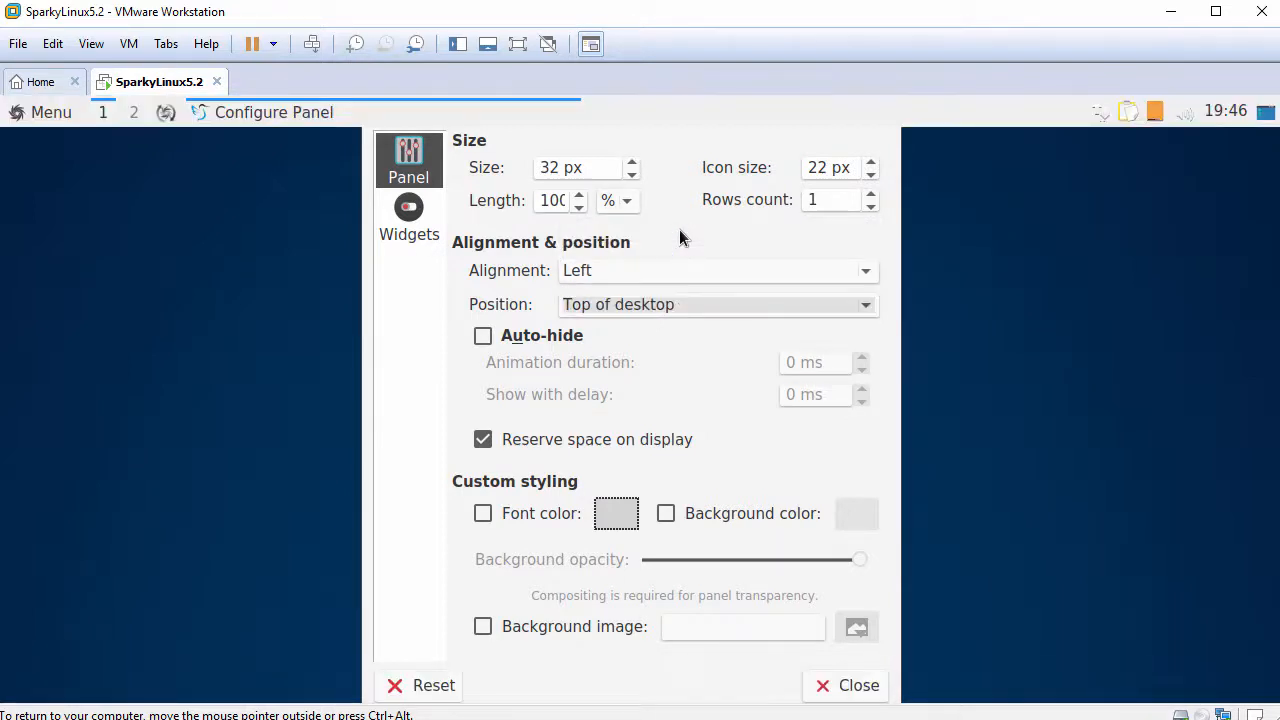
left_click(845, 688)
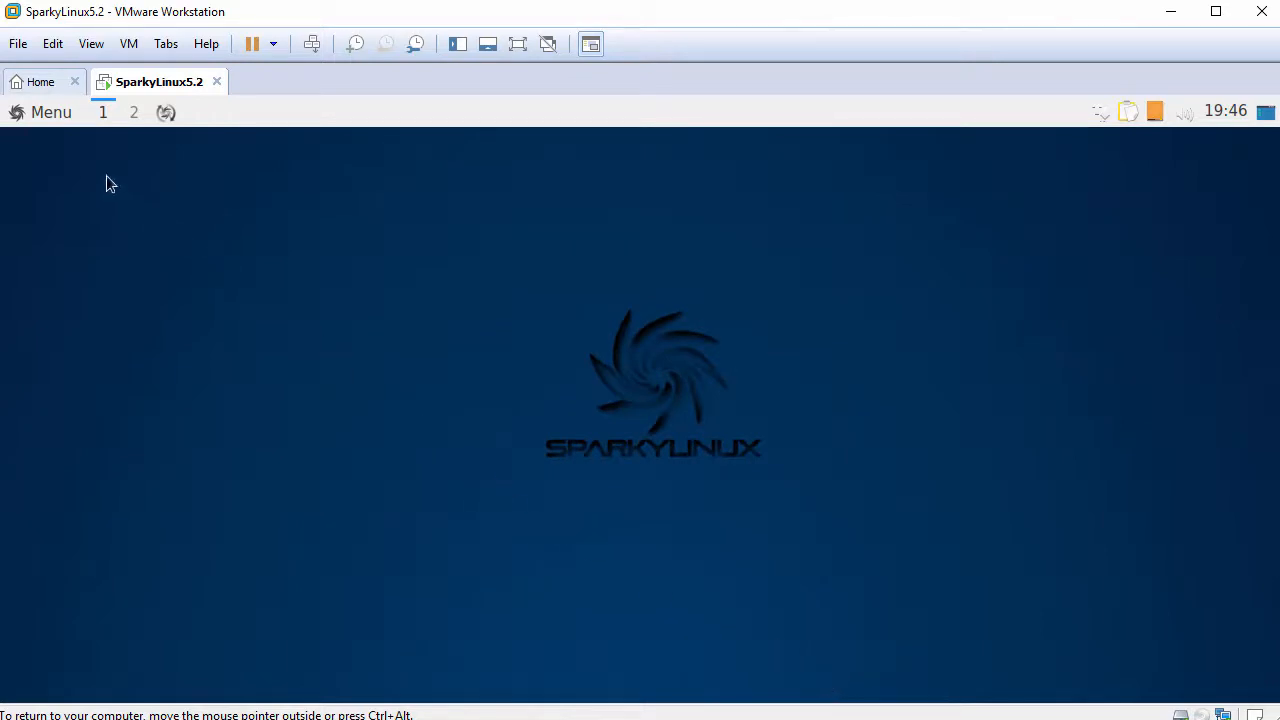
left_click(42, 113)
mouse_move(47, 140)
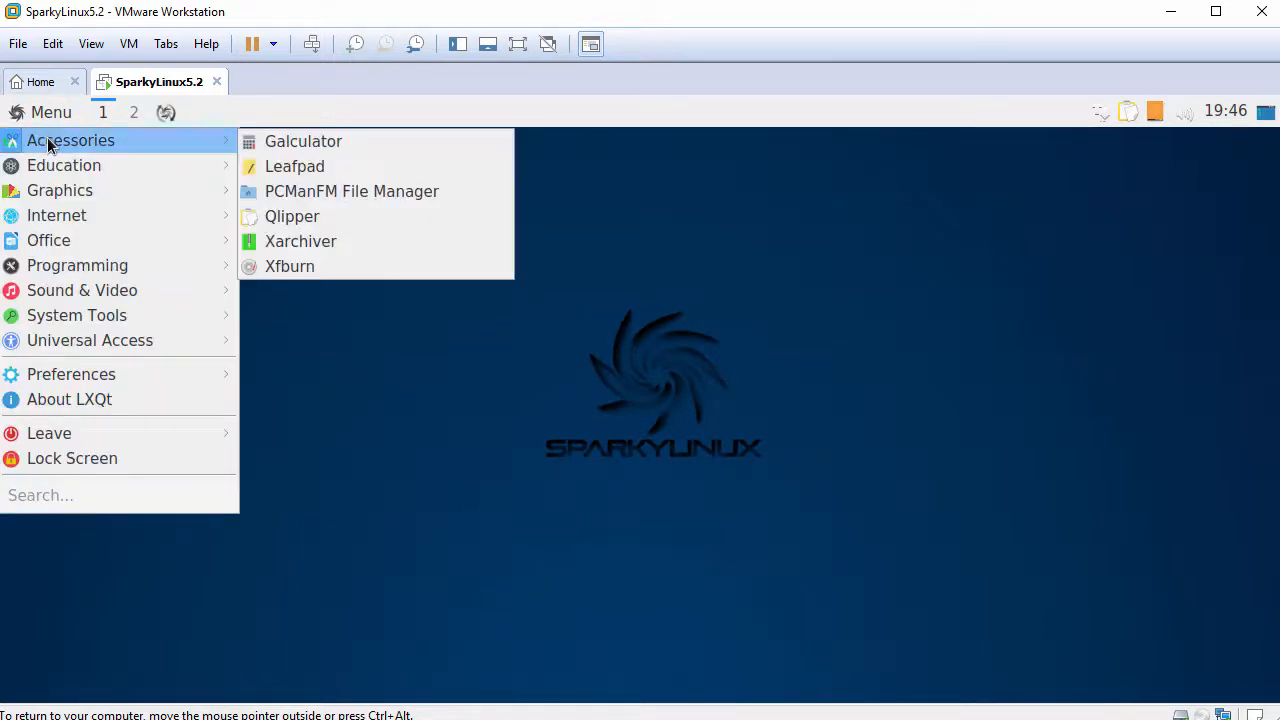
mouse_move(57, 190)
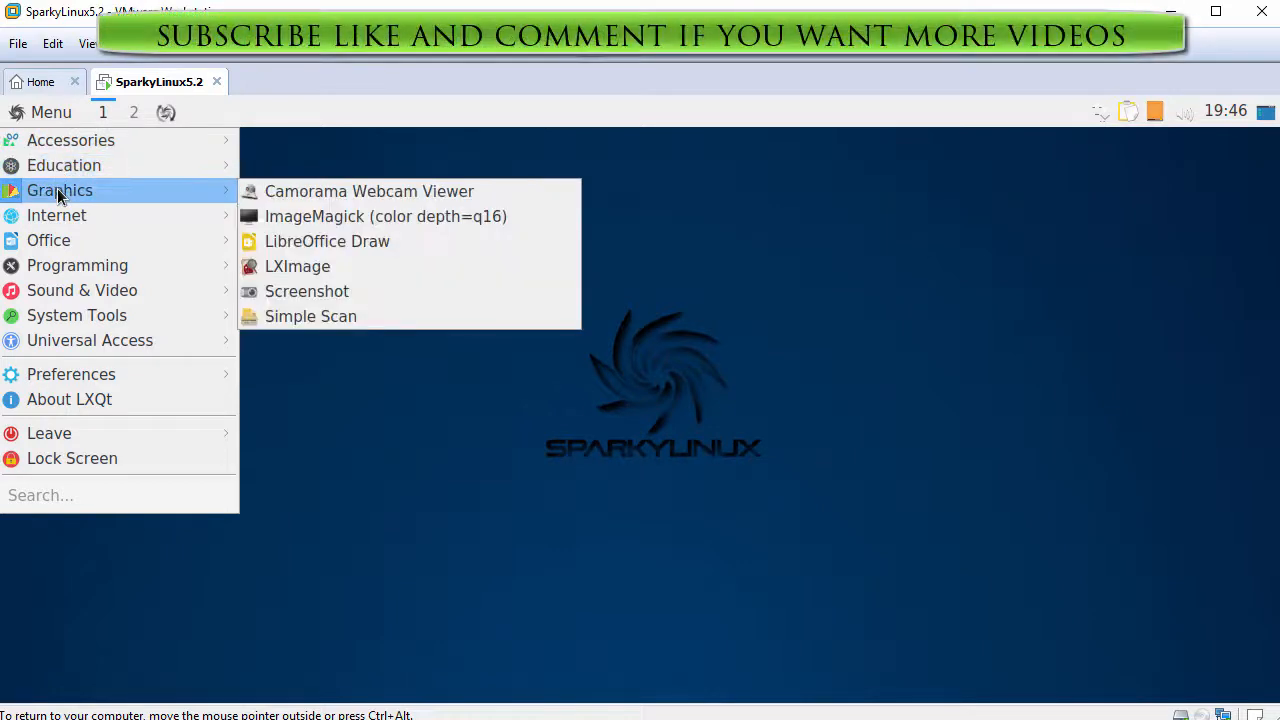
mouse_move(61, 218)
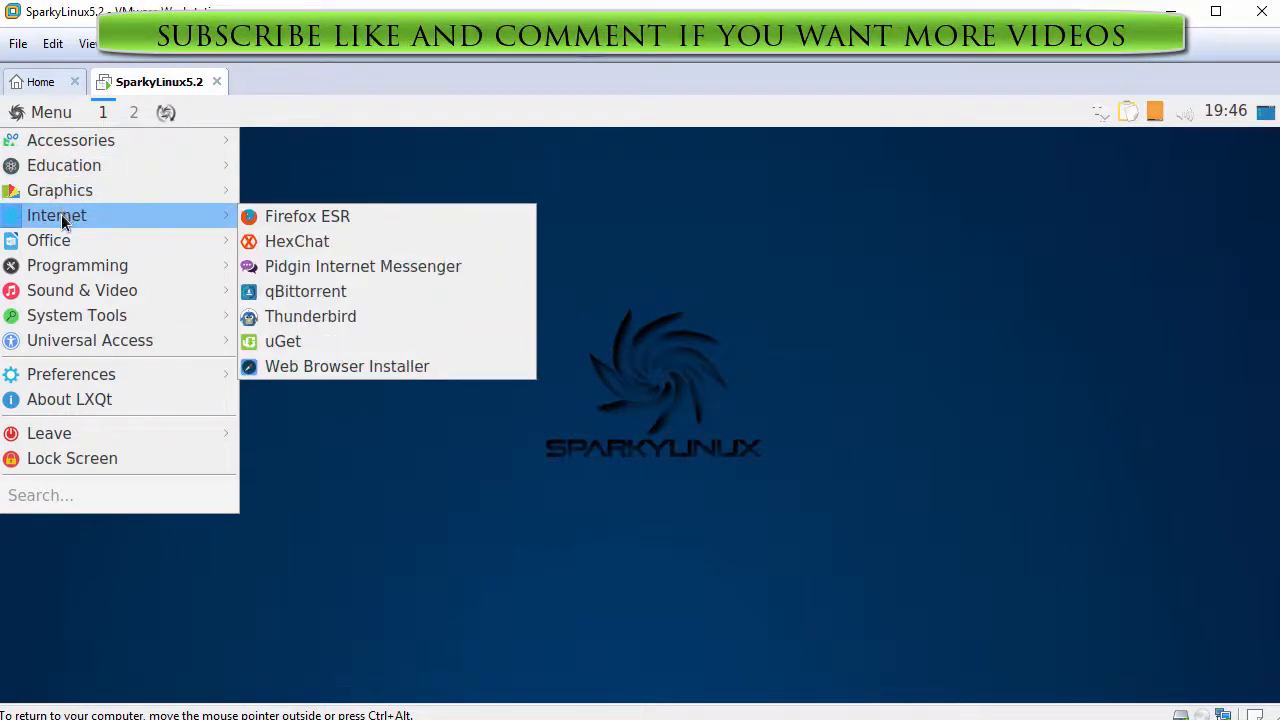
mouse_move(66, 245)
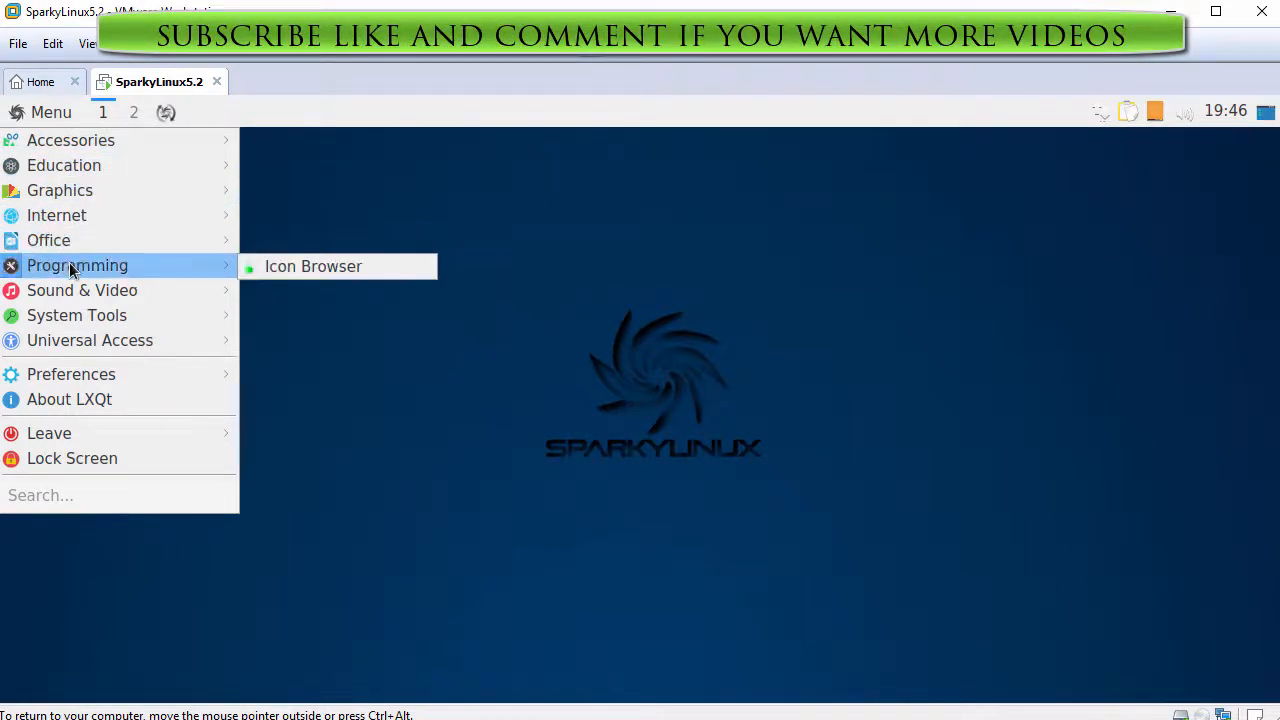
mouse_move(76, 292)
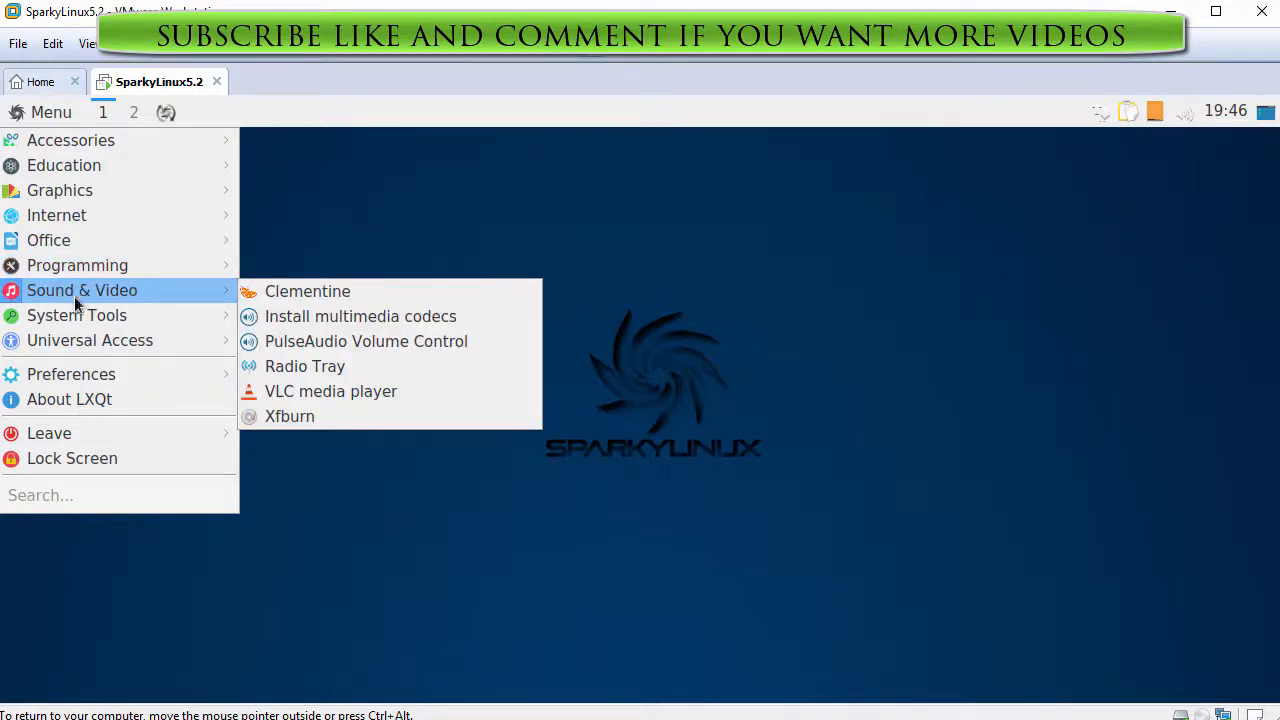
mouse_move(78, 317)
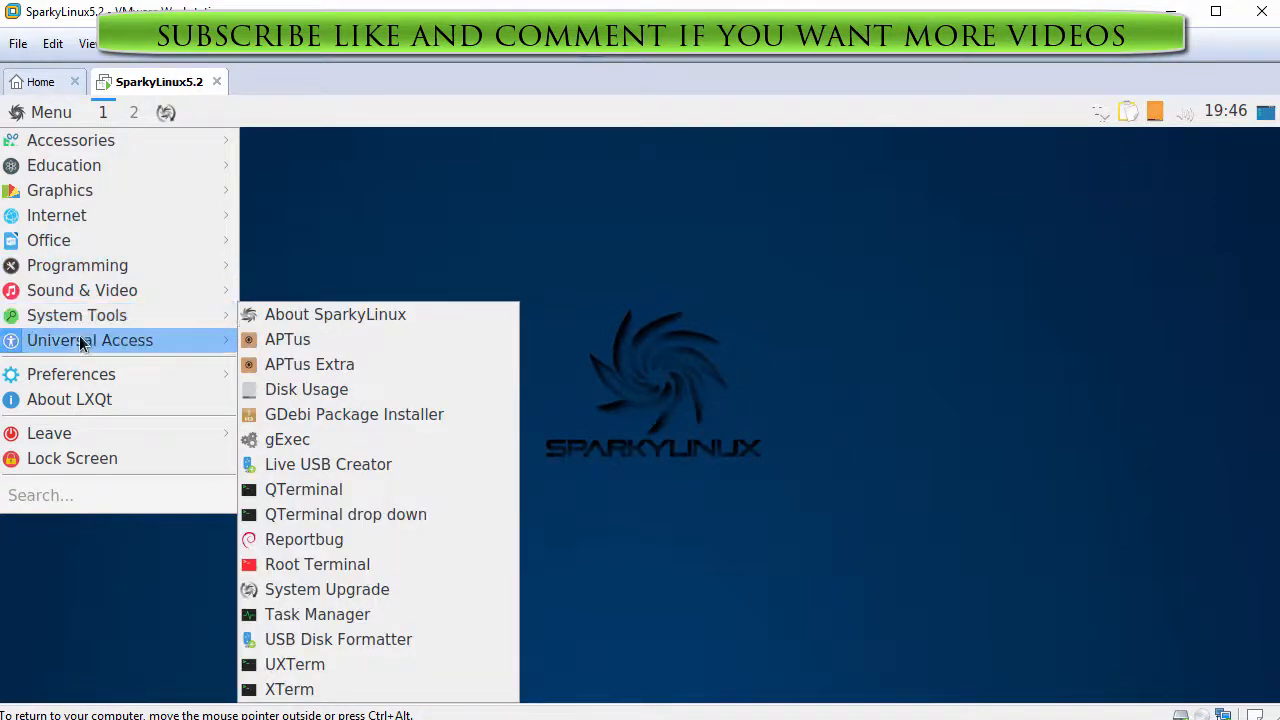
mouse_move(81, 380)
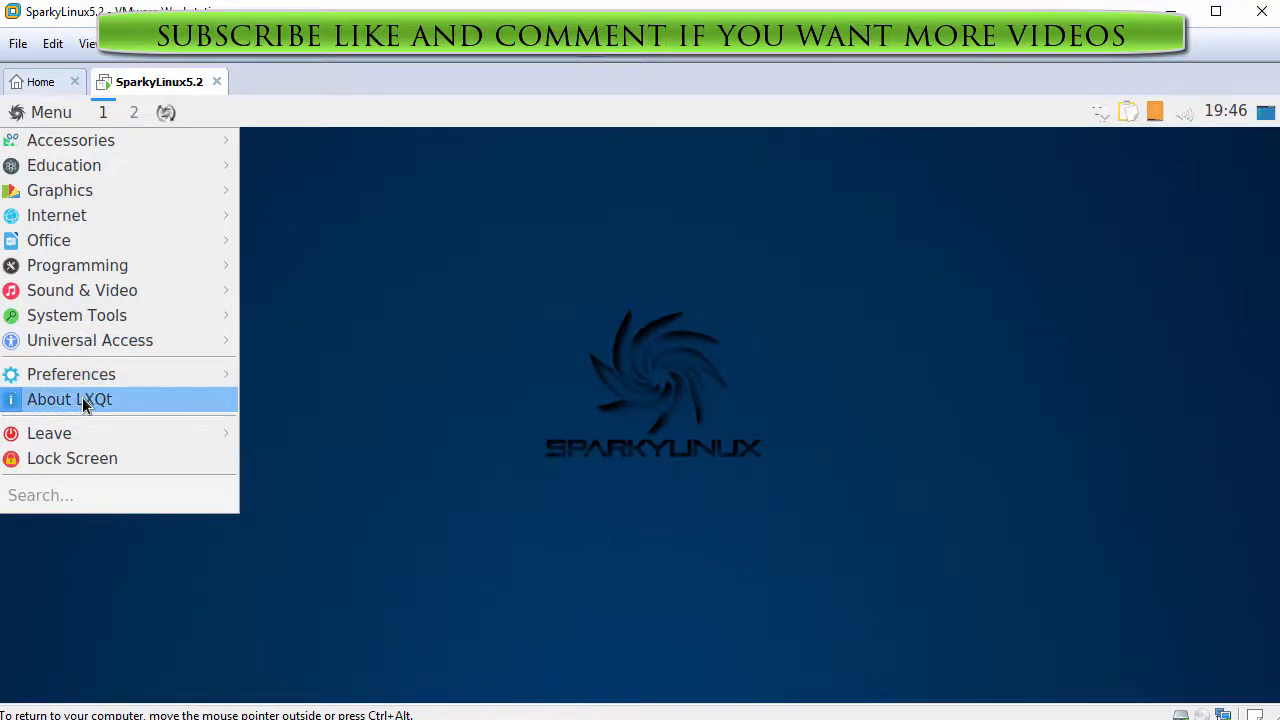
left_click(84, 402)
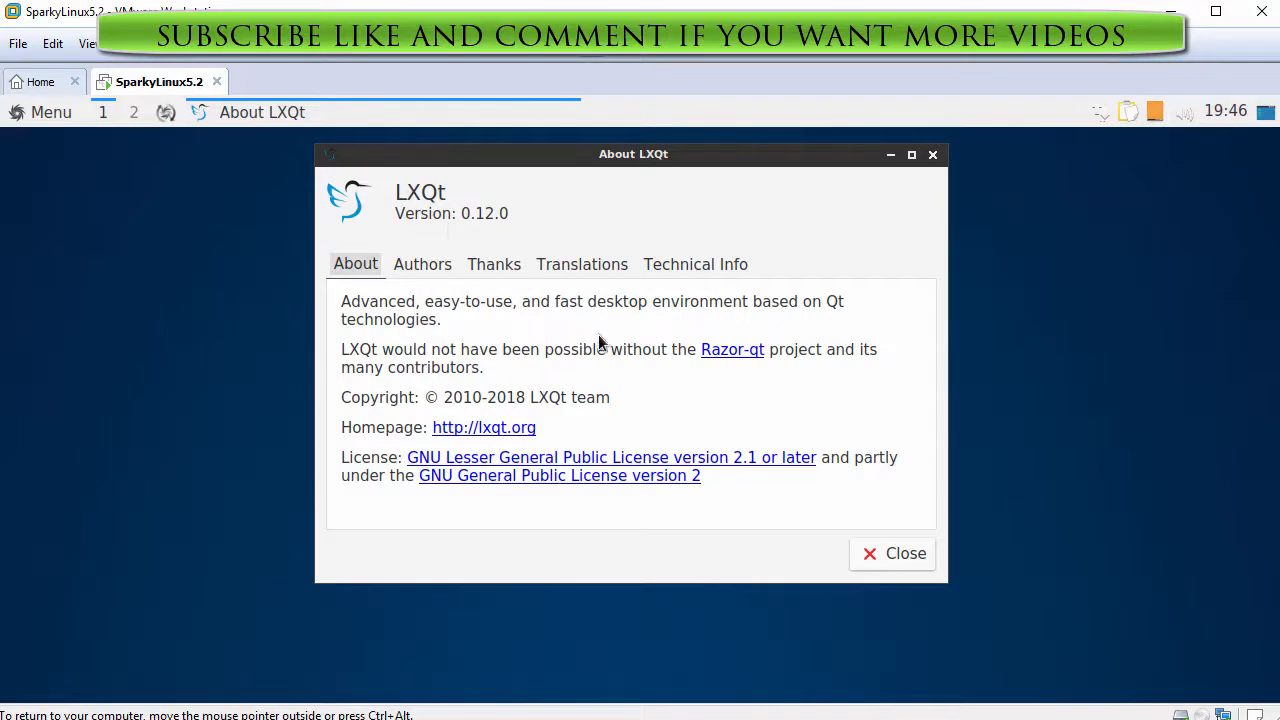
left_click(866, 560)
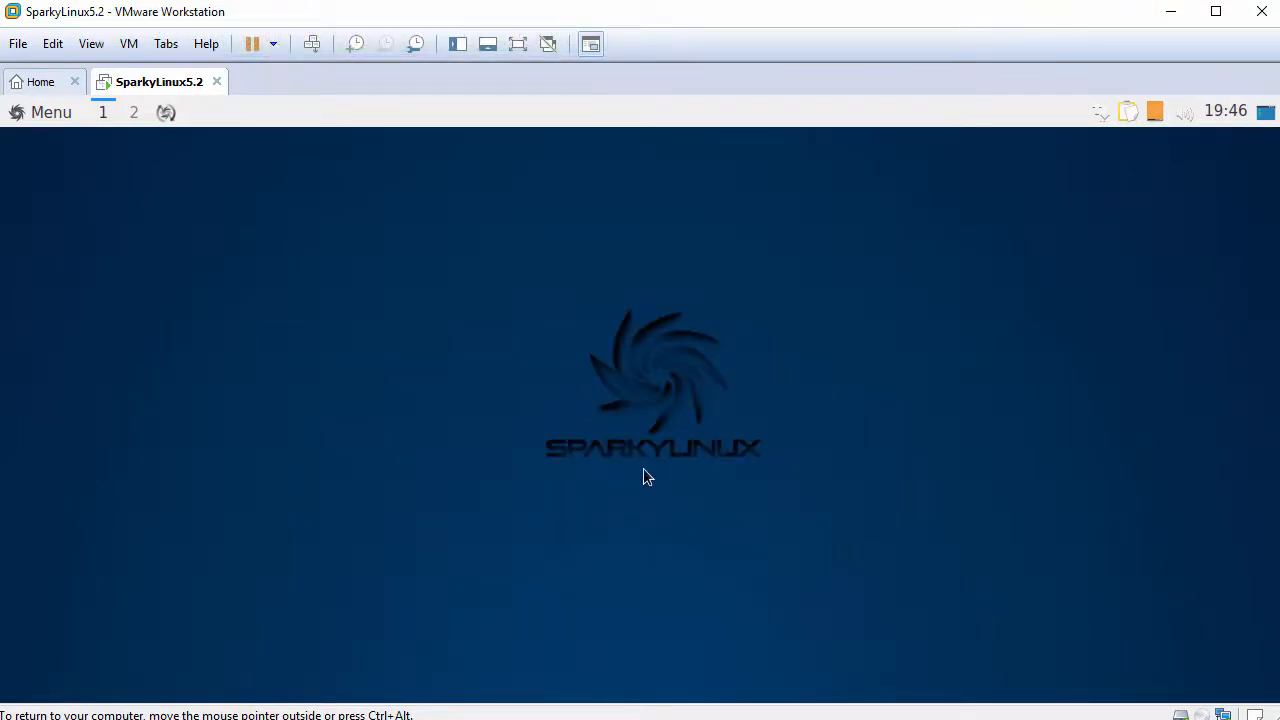
- Reopen the guest Menu, then click outside the VM to dismiss it and release input
left_click(38, 114)
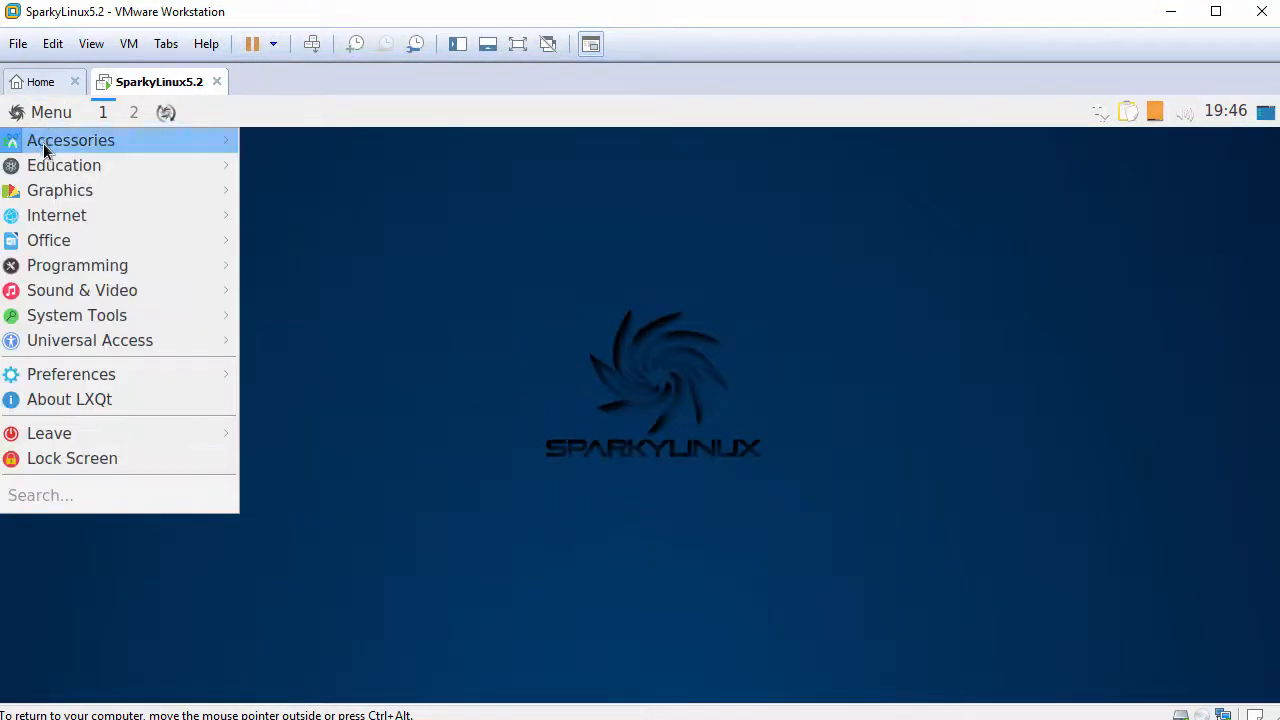
mouse_move(94, 441)
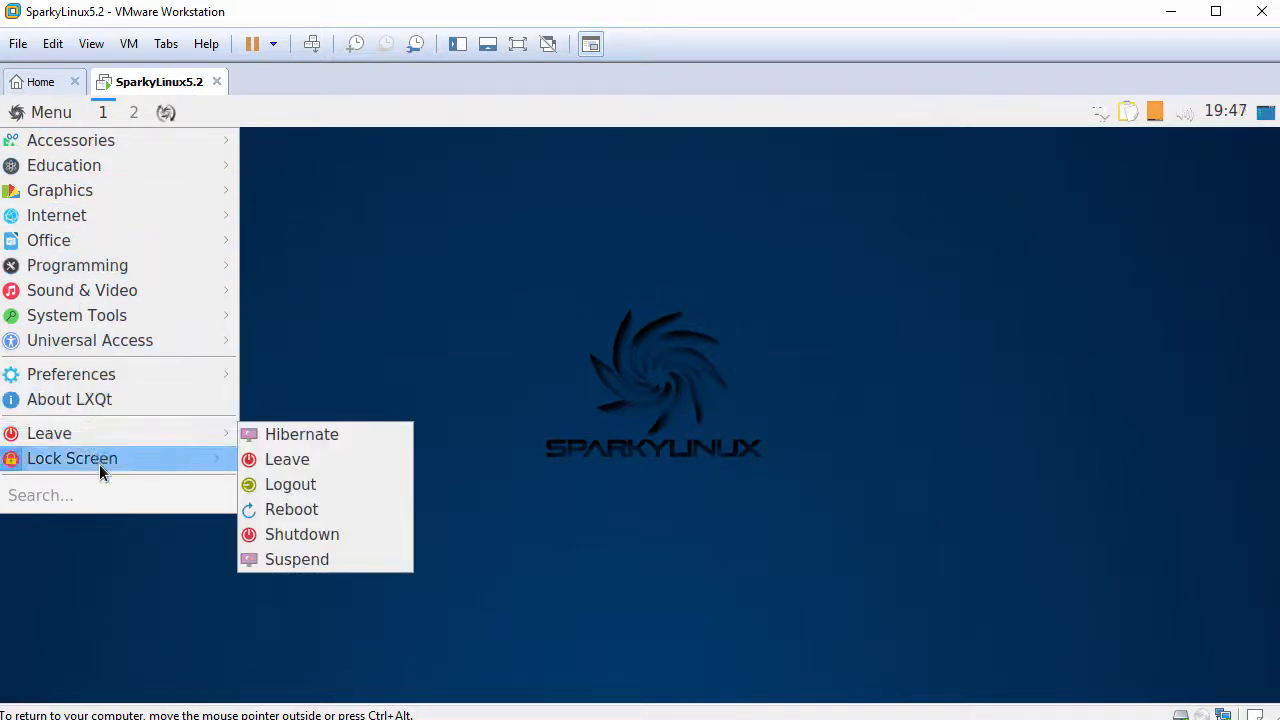
left_click(129, 555)
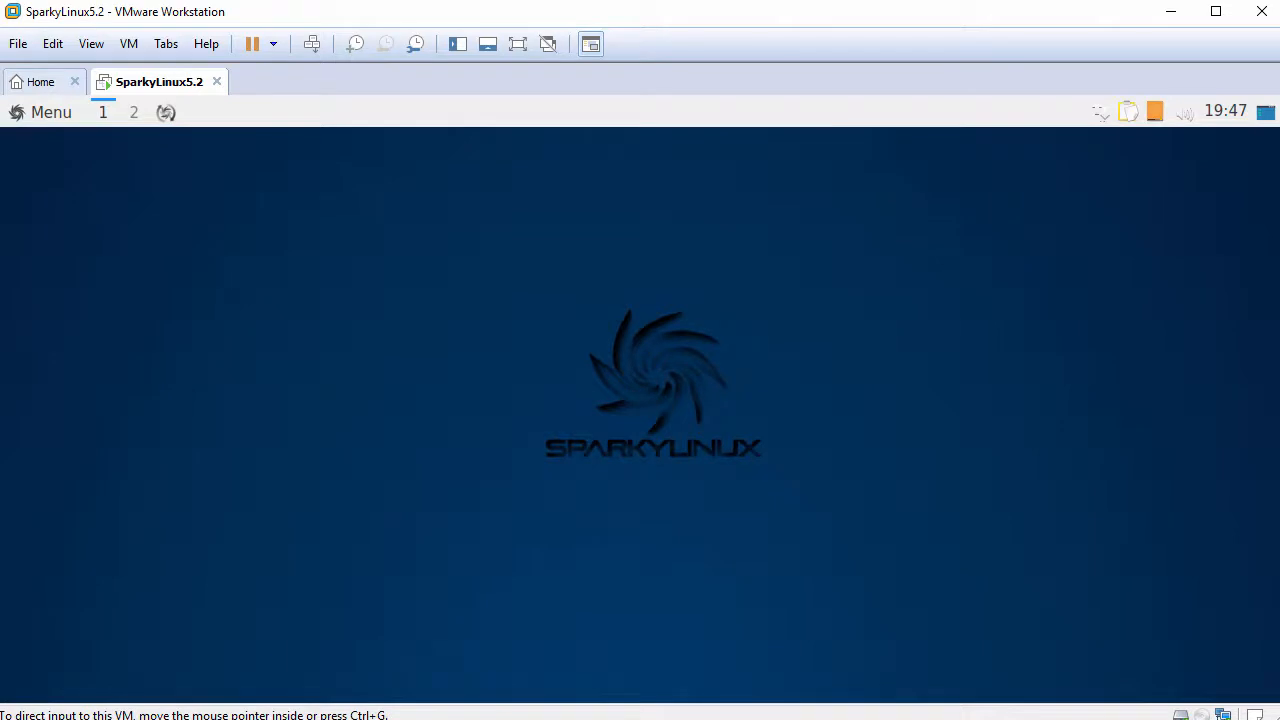